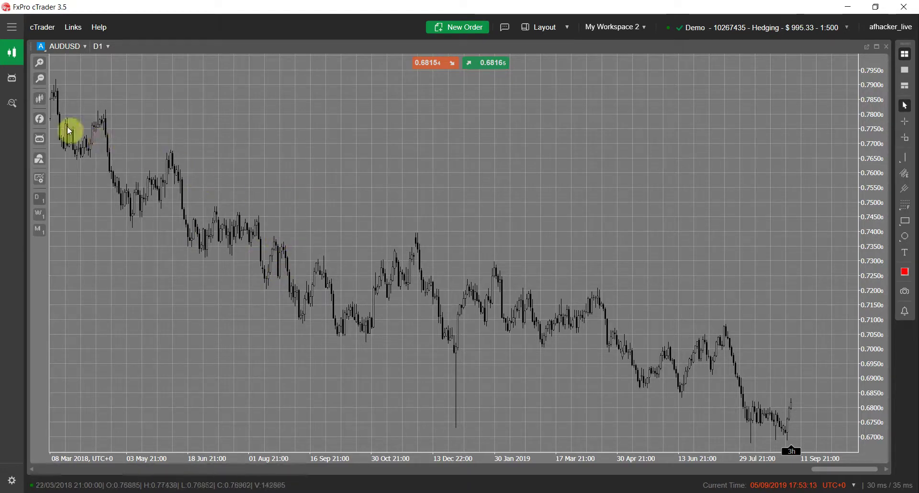
pyautogui.click(40, 119)
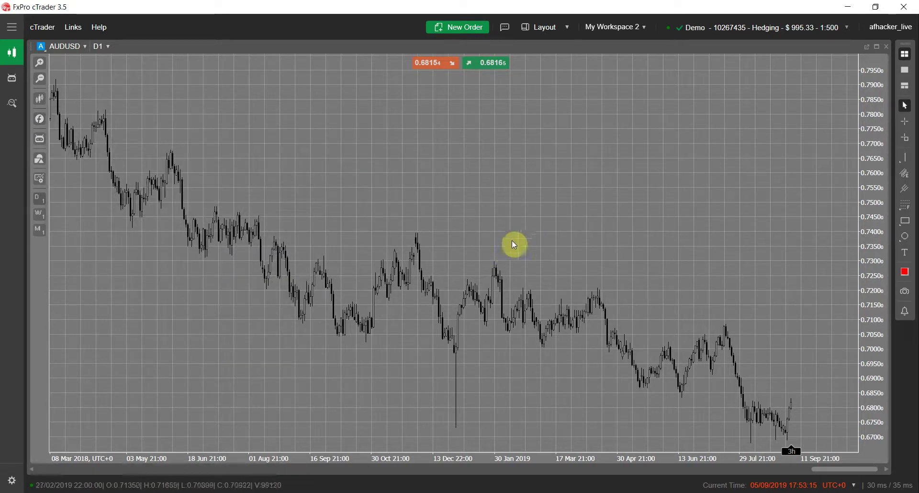
pyautogui.moveTo(621, 341); pyautogui.dragTo(614, 325)
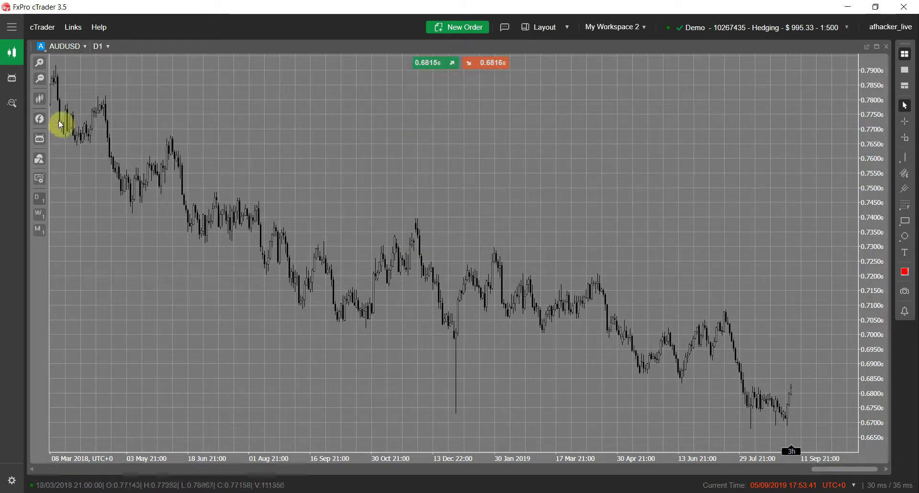
# Step: Search the indicators for "td" and choose the custom TD Sequential indicator for the AUDUSD daily chart
pyautogui.click(41, 119)
pyautogui.moveTo(110, 140)
pyautogui.click(127, 121)
pyautogui.write('t')
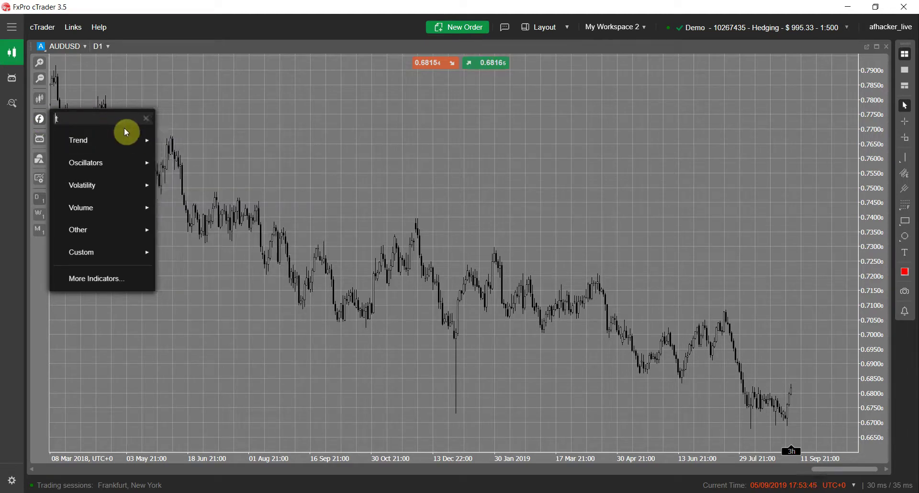
pyautogui.write('d')
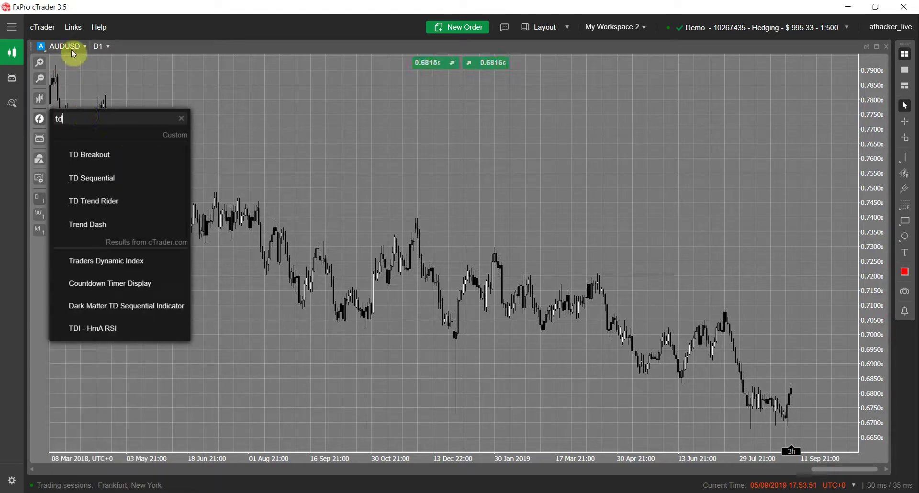
pyautogui.click(106, 178)
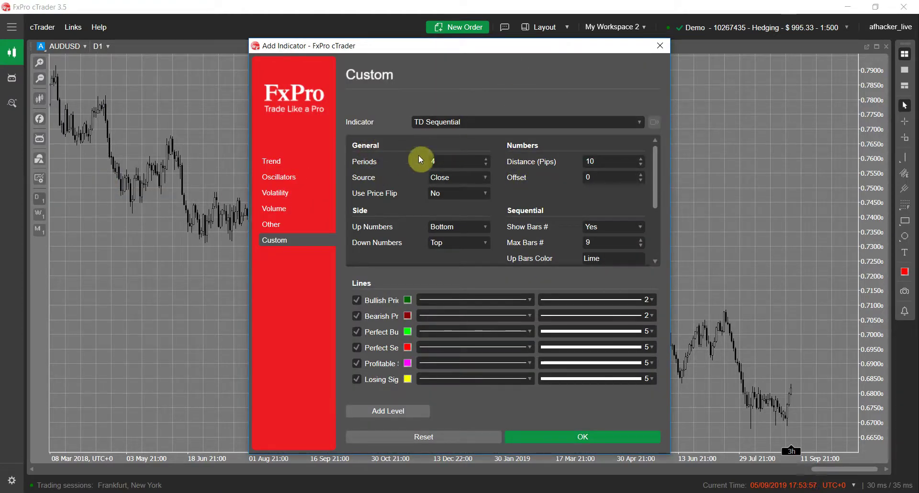
# Step: Examine the TD Sequential parameters: Periods, number sides, Sequential and Countdown bars, and Alert options
pyautogui.click(445, 161)
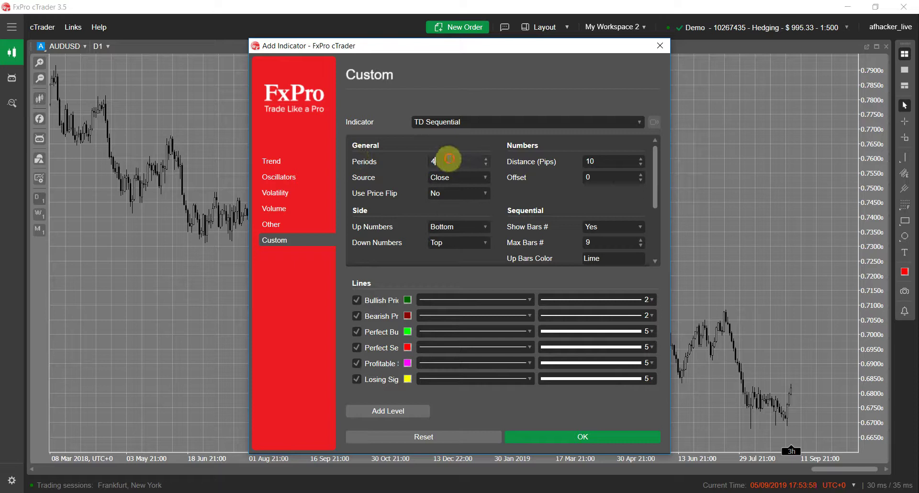
pyautogui.doubleClick(424, 162)
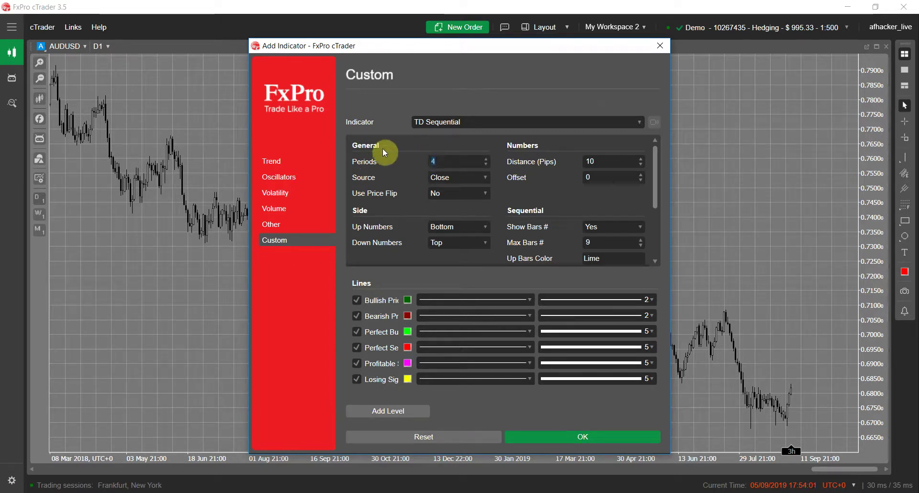
pyautogui.click(438, 160)
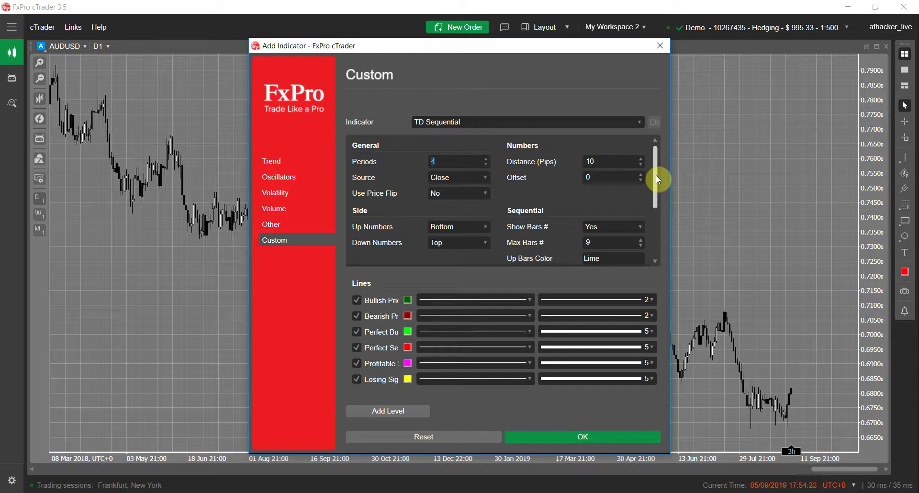
pyautogui.moveTo(657, 179); pyautogui.dragTo(657, 235)
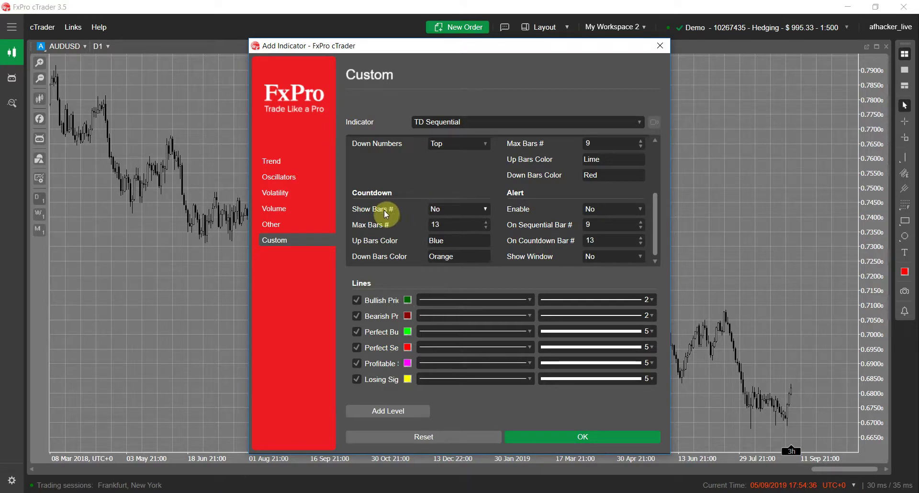
pyautogui.click(449, 210)
pyautogui.click(450, 210)
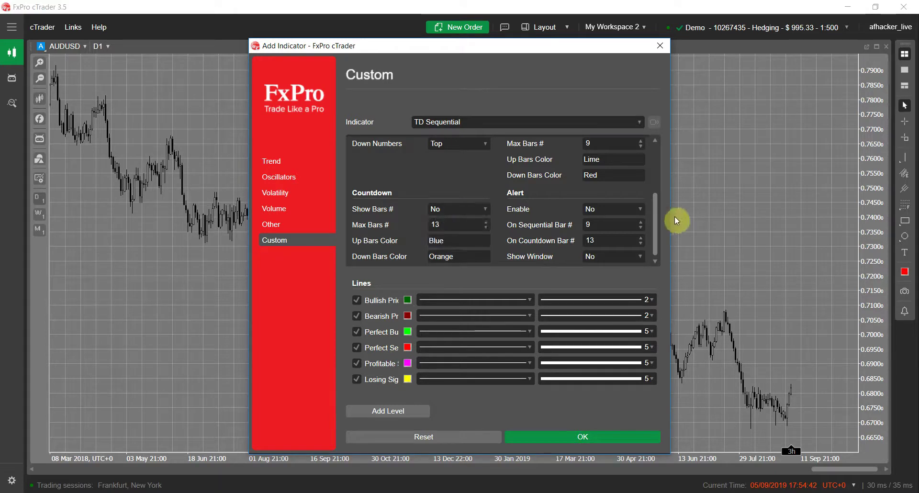
pyautogui.moveTo(655, 223); pyautogui.dragTo(659, 188)
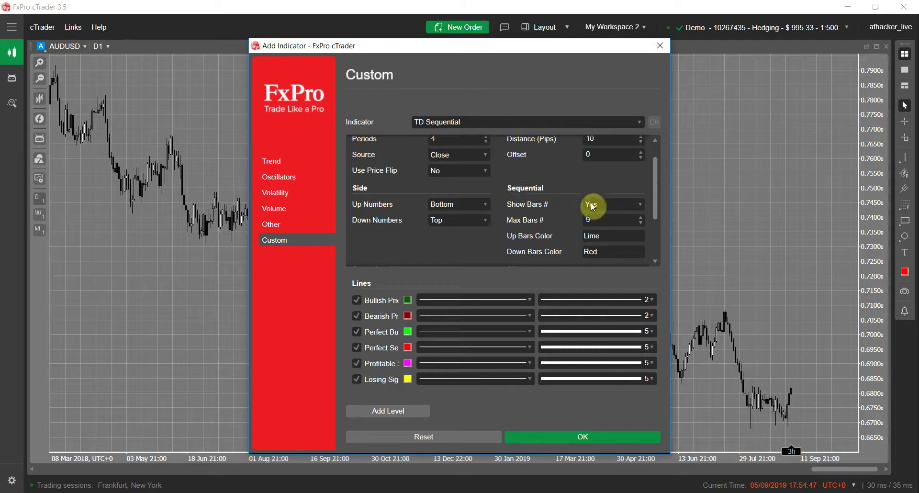
pyautogui.doubleClick(580, 219)
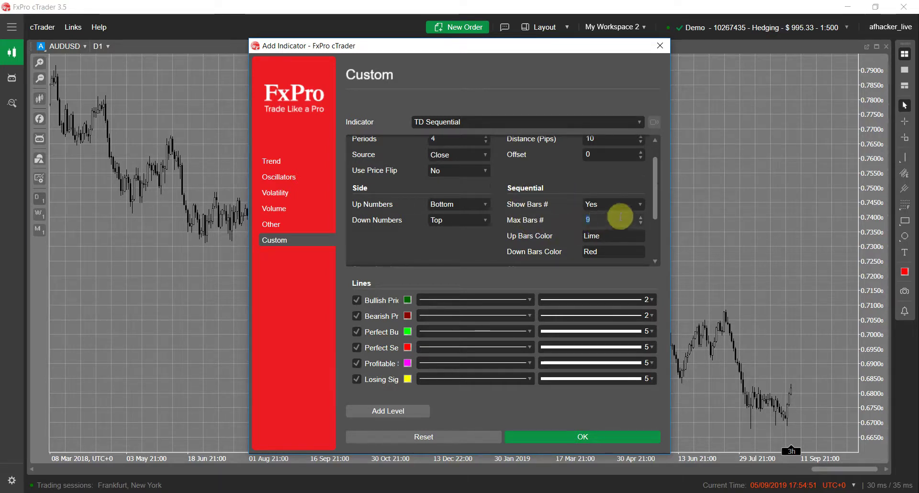
pyautogui.moveTo(655, 197); pyautogui.dragTo(656, 180)
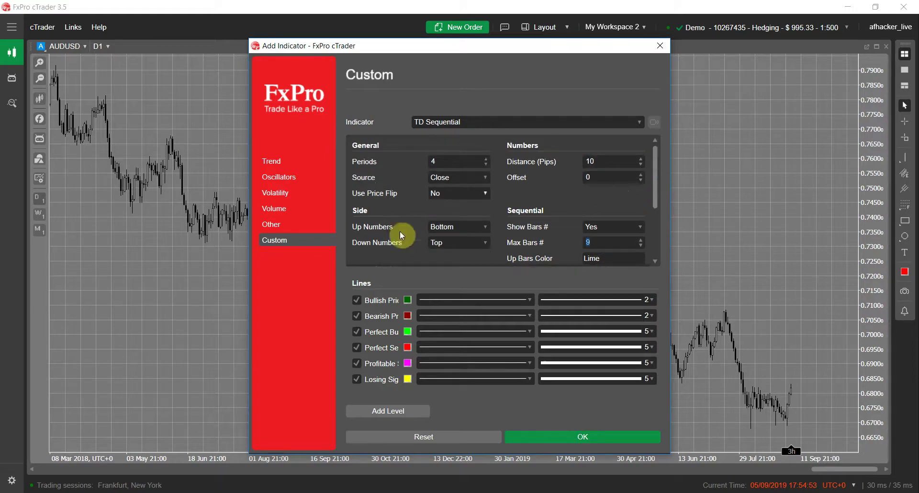
pyautogui.click(452, 226)
pyautogui.click(448, 225)
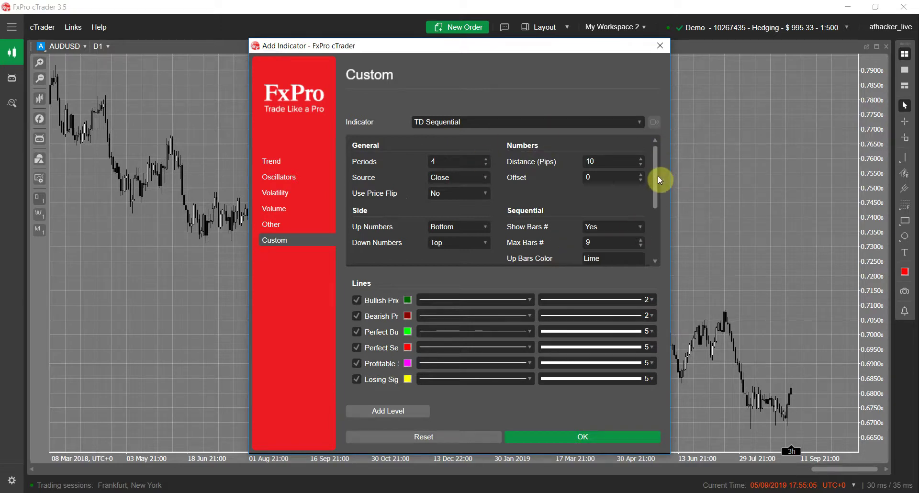
pyautogui.moveTo(658, 176); pyautogui.dragTo(692, 165)
pyautogui.moveTo(653, 186); pyautogui.dragTo(664, 247)
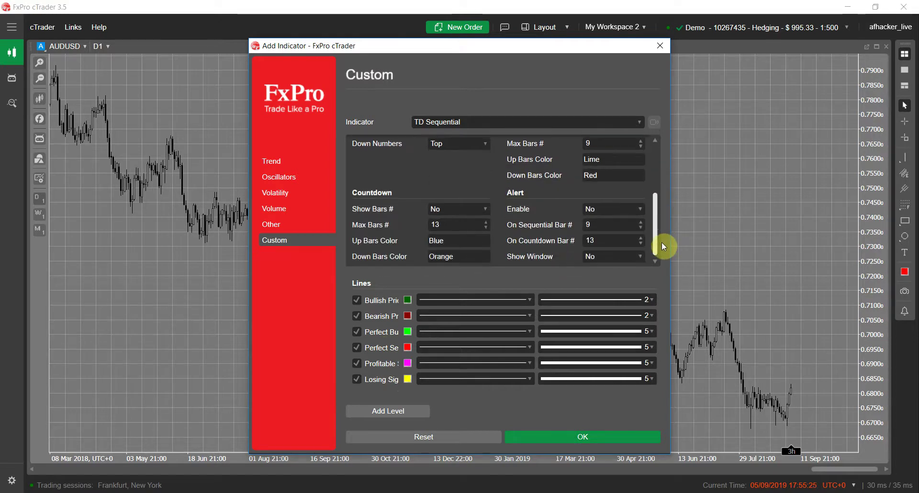
pyautogui.moveTo(661, 216); pyautogui.dragTo(658, 179)
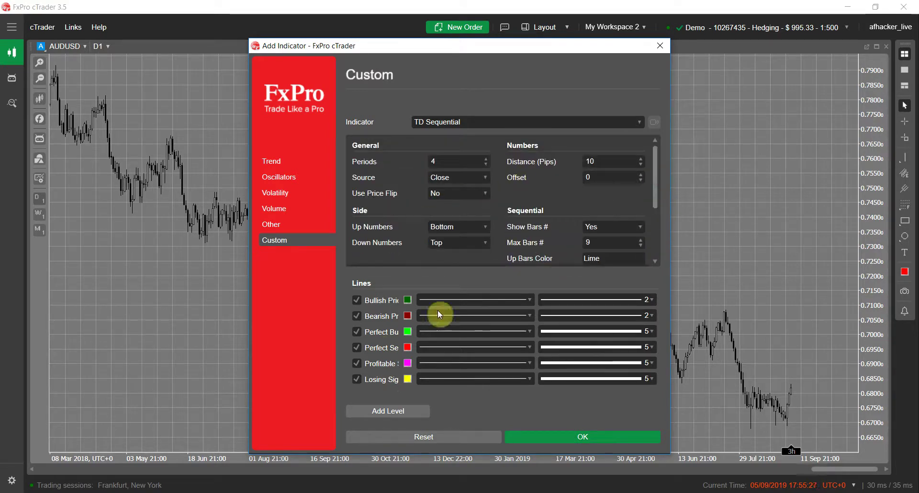
# Step: Add the TD Sequential indicator to the AUDUSD daily chart with its default settings
pyautogui.click(608, 438)
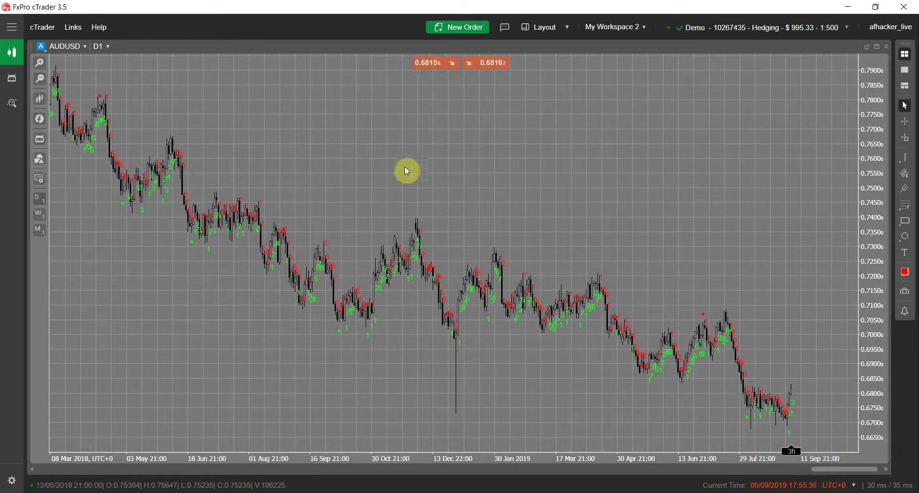
pyautogui.click(40, 64)
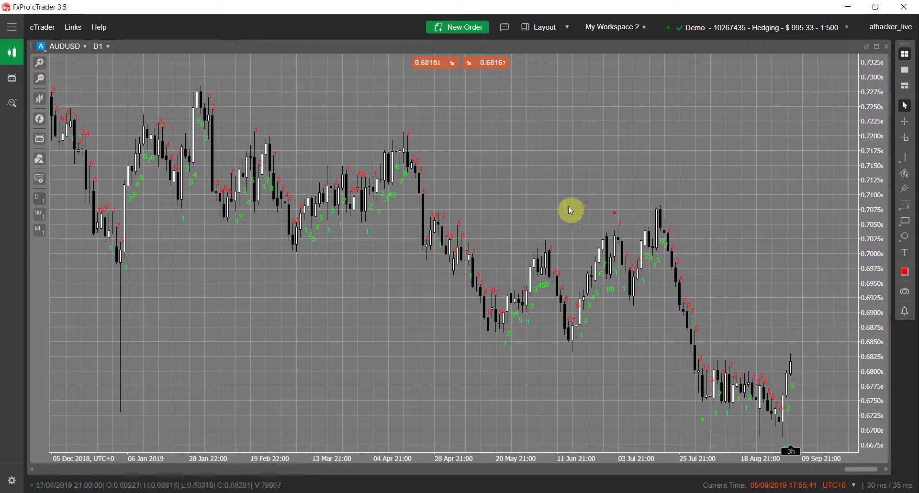
pyautogui.click(42, 67)
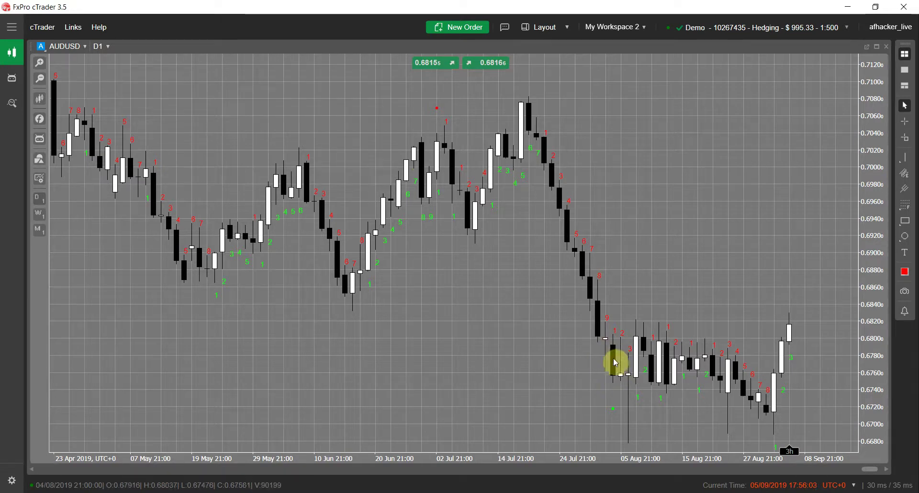
# Step: Examine the TD Sequential bar counts and the red and green signal dots across recent and older AUDUSD daily candles
pyautogui.moveTo(486, 308); pyautogui.dragTo(532, 310)
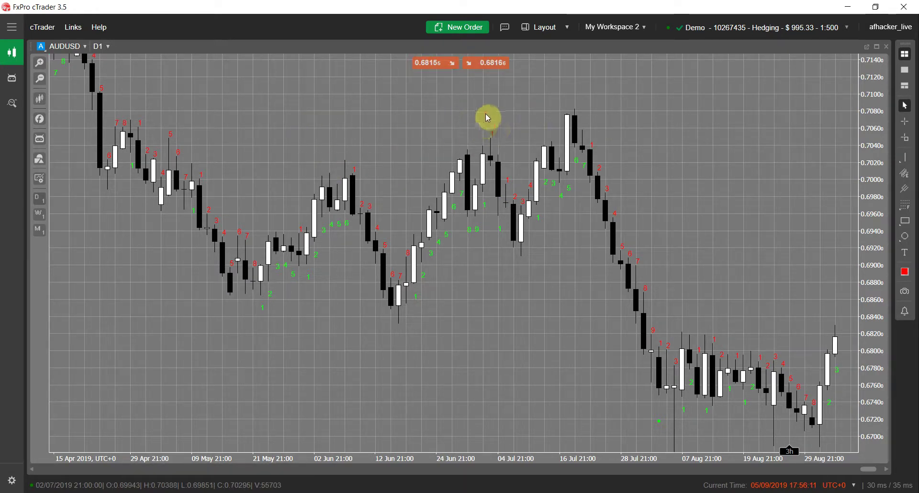
pyautogui.moveTo(485, 123)
pyautogui.moveTo(658, 422)
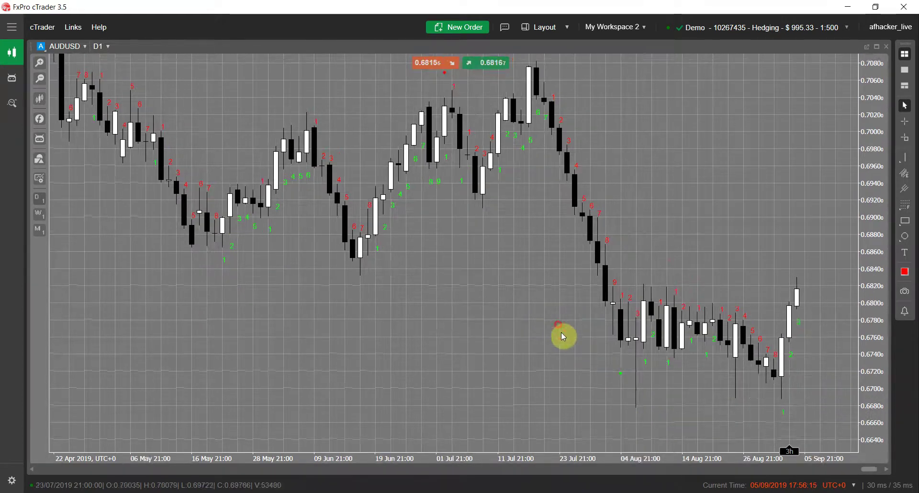
pyautogui.scroll(3, 488, 292)
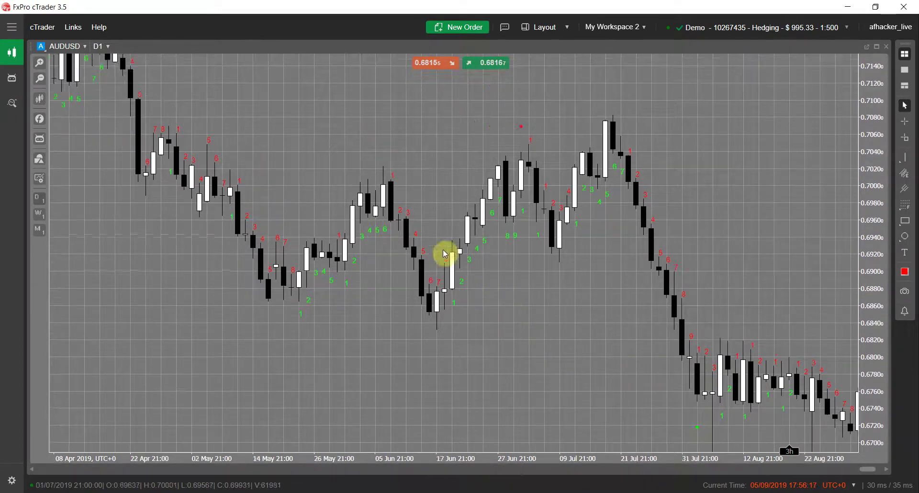
pyautogui.scroll(3, 359, 190)
pyautogui.scroll(-1, 358, 191)
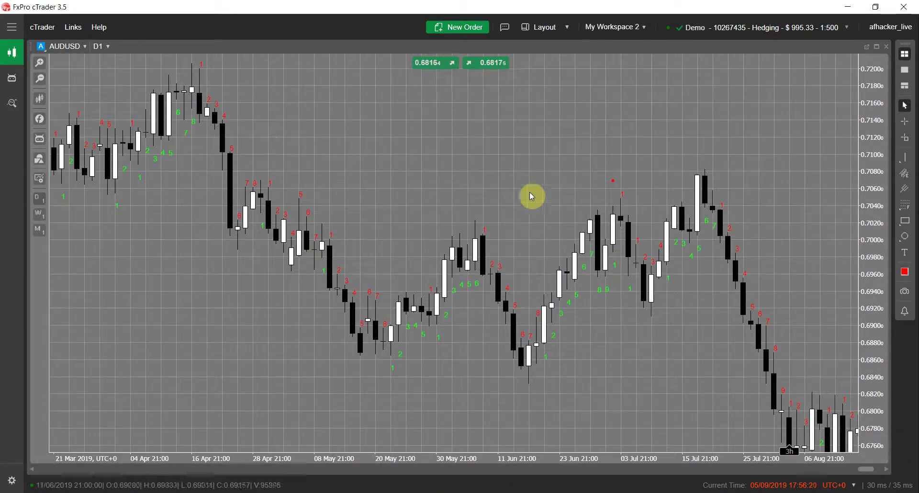
pyautogui.moveTo(728, 195); pyautogui.dragTo(658, 156)
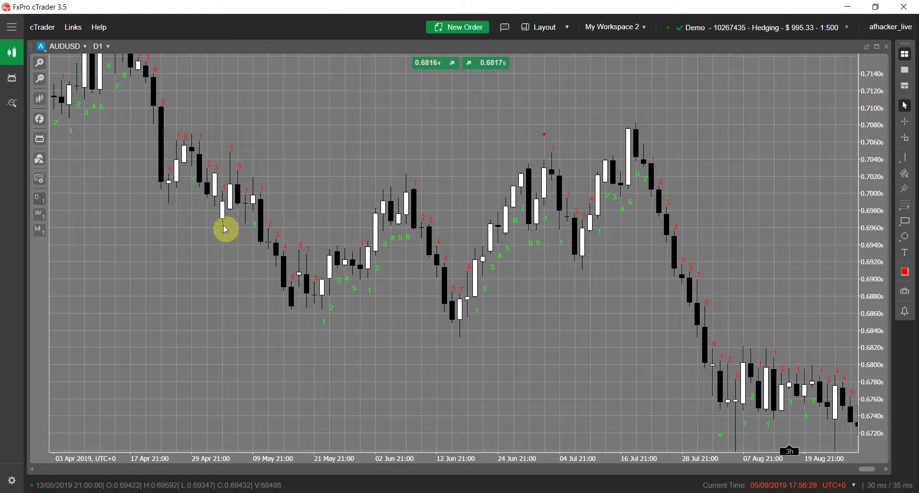
pyautogui.moveTo(191, 254); pyautogui.dragTo(455, 347)
pyautogui.moveTo(369, 288); pyautogui.dragTo(238, 236)
pyautogui.moveTo(606, 322); pyautogui.dragTo(359, 322)
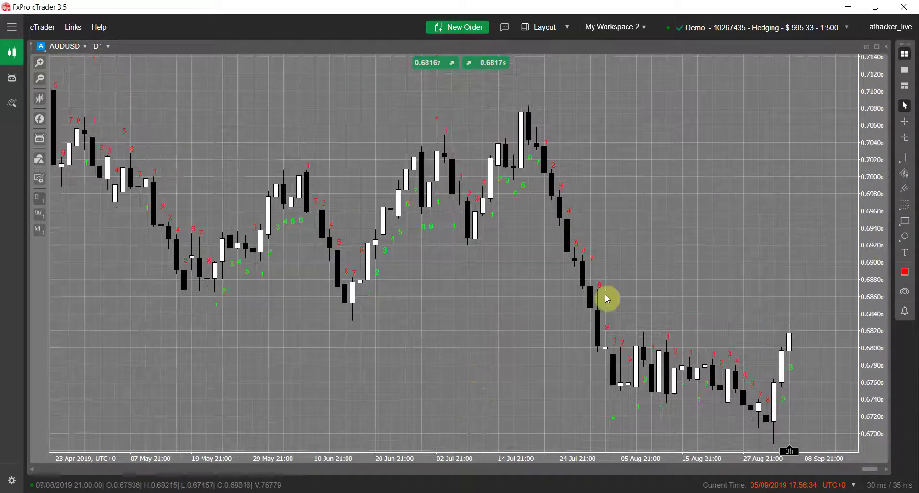
pyautogui.click(40, 78)
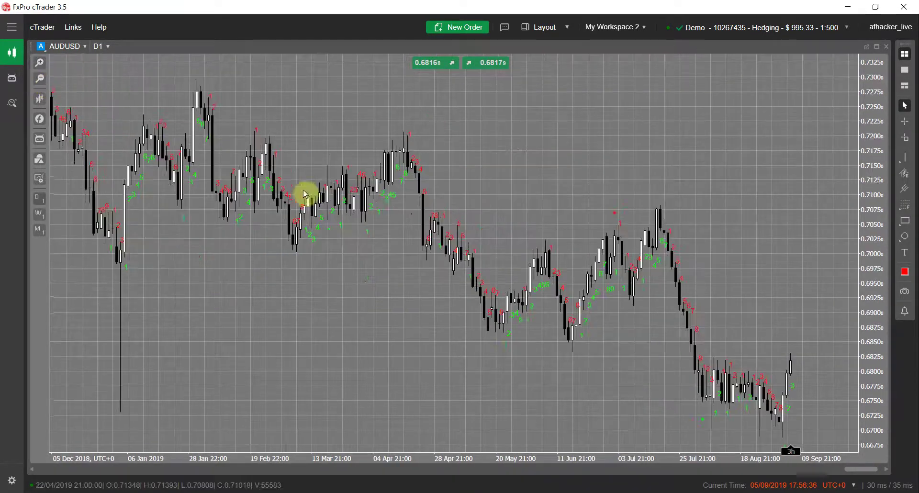
pyautogui.scroll(10, 287, 322)
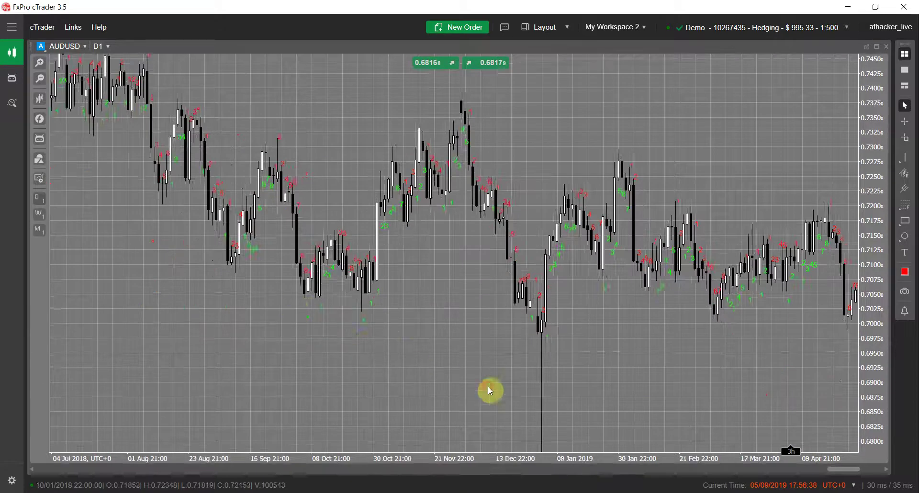
pyautogui.scroll(8, 298, 305)
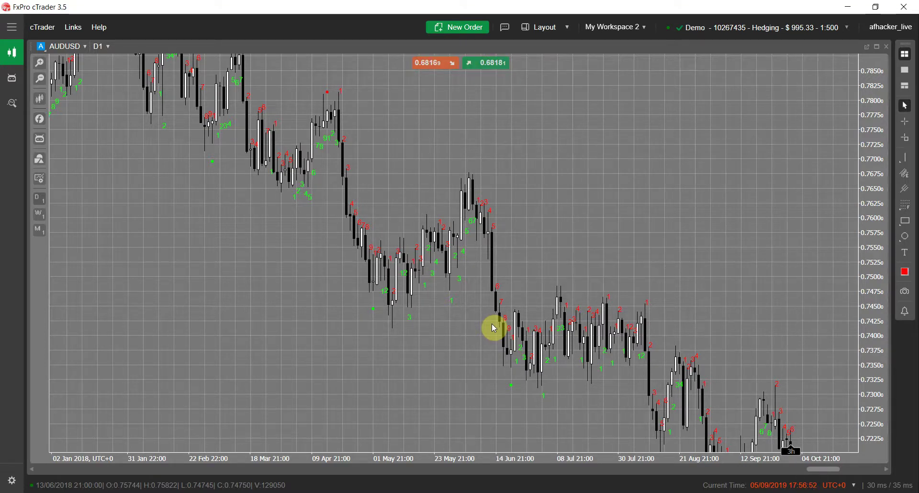
pyautogui.click(40, 119)
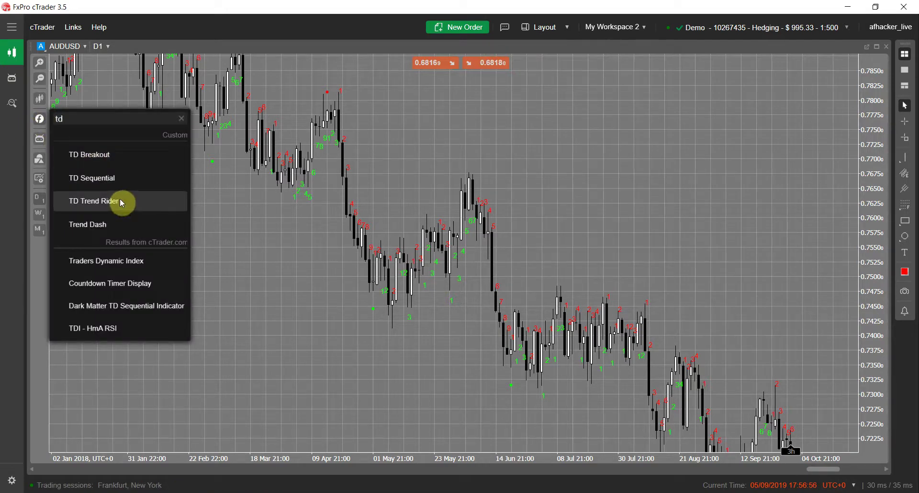
pyautogui.click(228, 258)
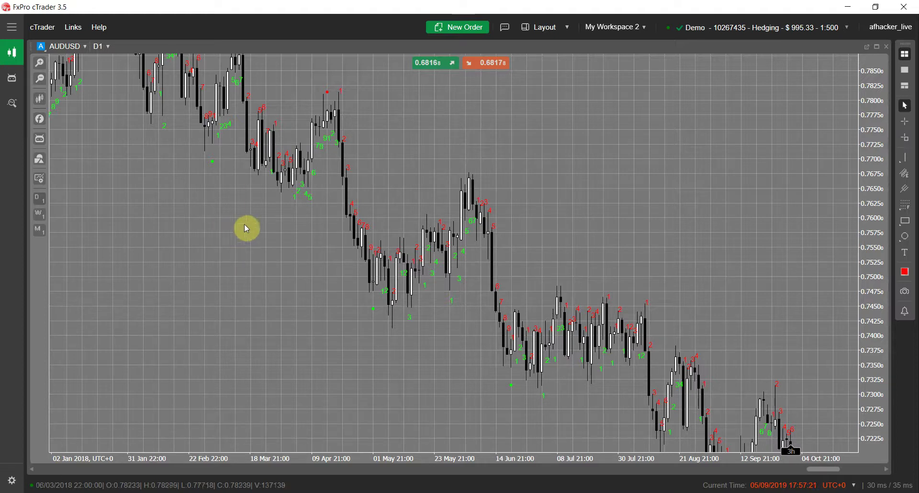
# Step: Remove the TD Sequential indicator from the AUDUSD chart
pyautogui.scroll(-5, 431, 216)
pyautogui.rightClick(523, 182)
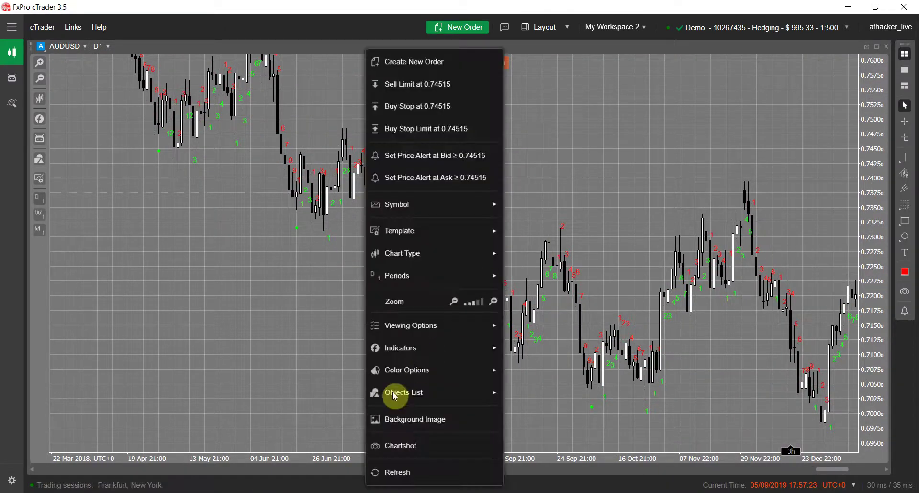
pyautogui.moveTo(390, 392)
pyautogui.moveTo(342, 392)
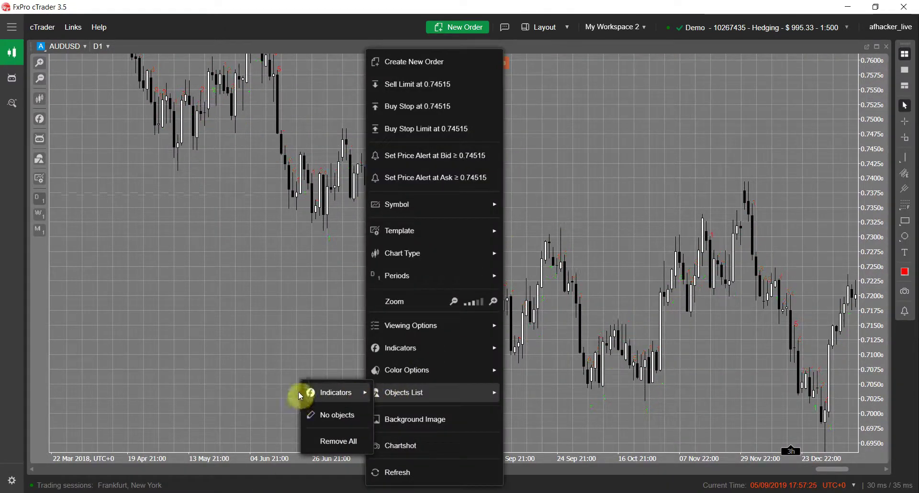
pyautogui.click(299, 393)
# Step: Open the custom TD Breakout indicator's settings and examine its Periods, Medium TF and Longer TF parameters
pyautogui.click(39, 119)
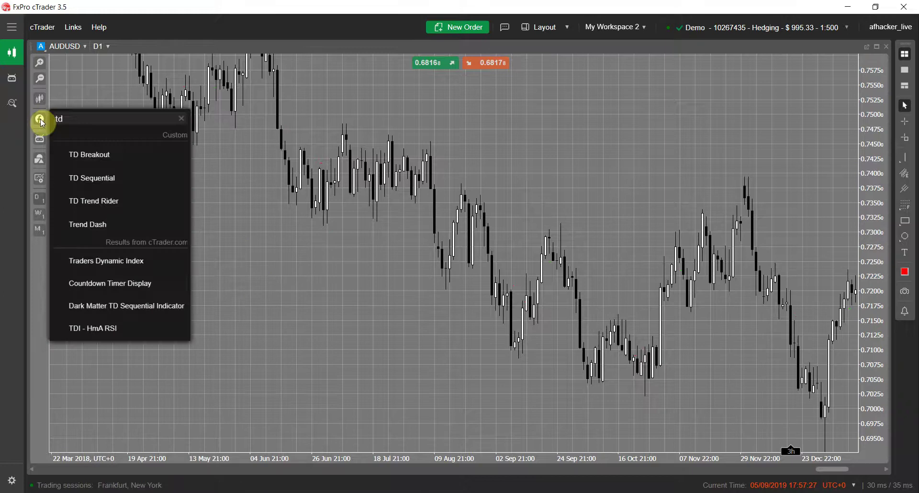
pyautogui.click(107, 157)
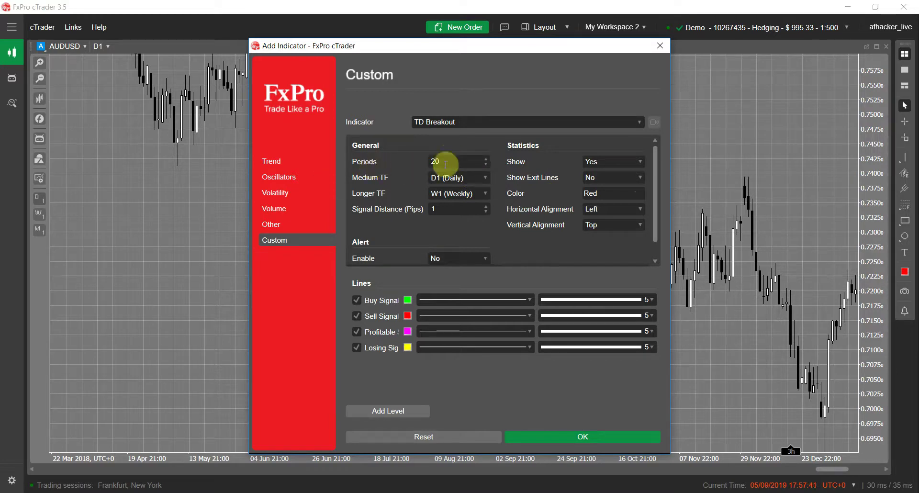
pyautogui.moveTo(455, 165); pyautogui.dragTo(316, 152)
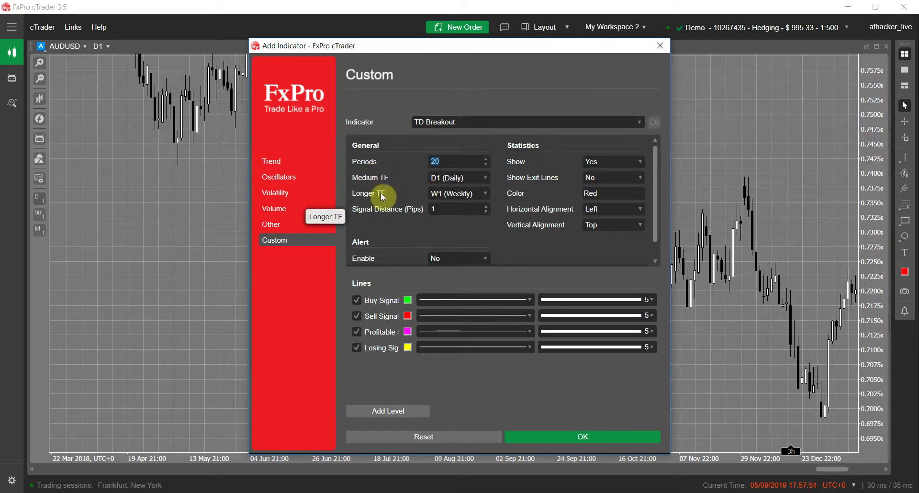
pyautogui.click(458, 184)
pyautogui.click(387, 173)
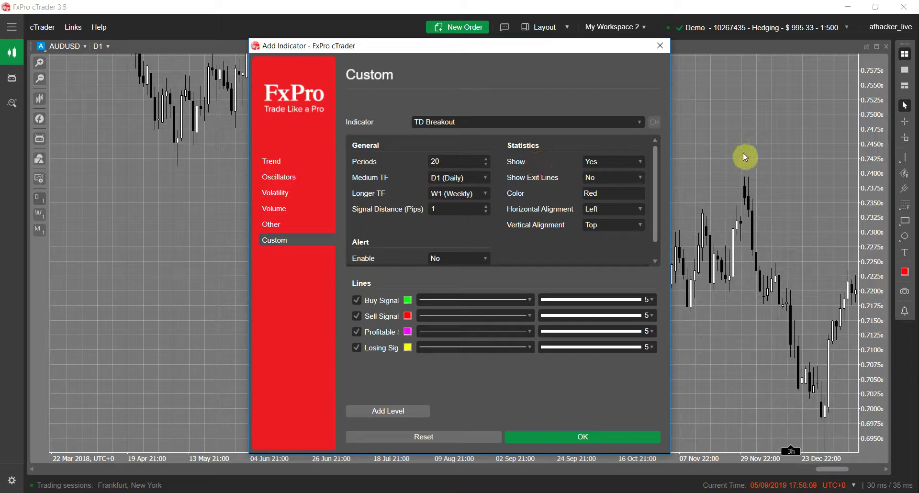
pyautogui.click(479, 181)
pyautogui.click(483, 177)
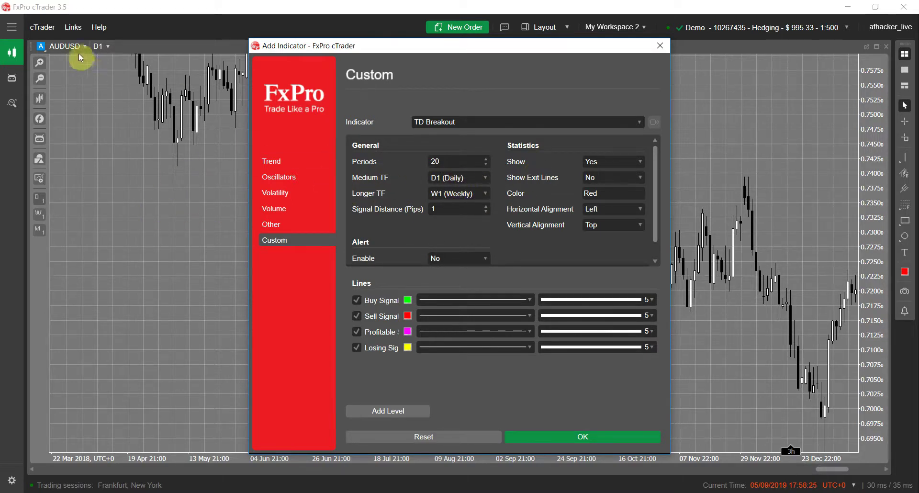
# Step: Set TD Breakout's Medium TF to Weekly and its Longer TF to Monthly
pyautogui.click(435, 178)
pyautogui.scroll(-5, 168, 348)
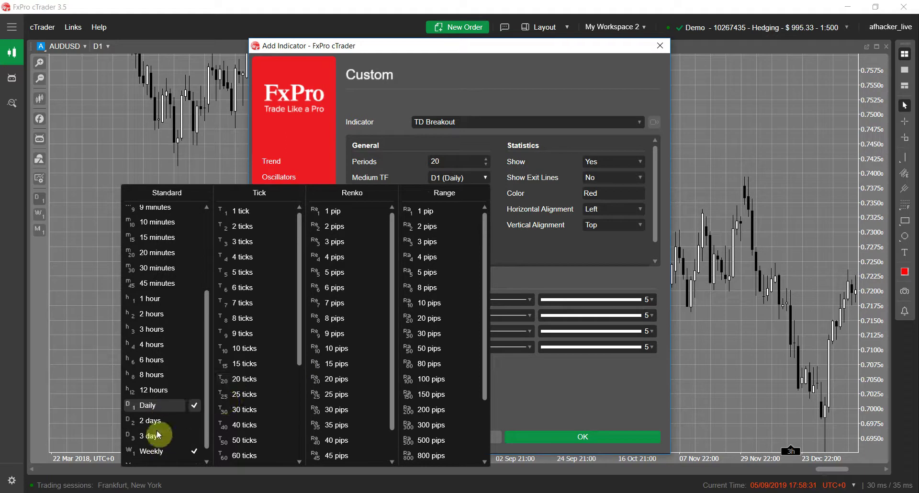
pyautogui.click(161, 450)
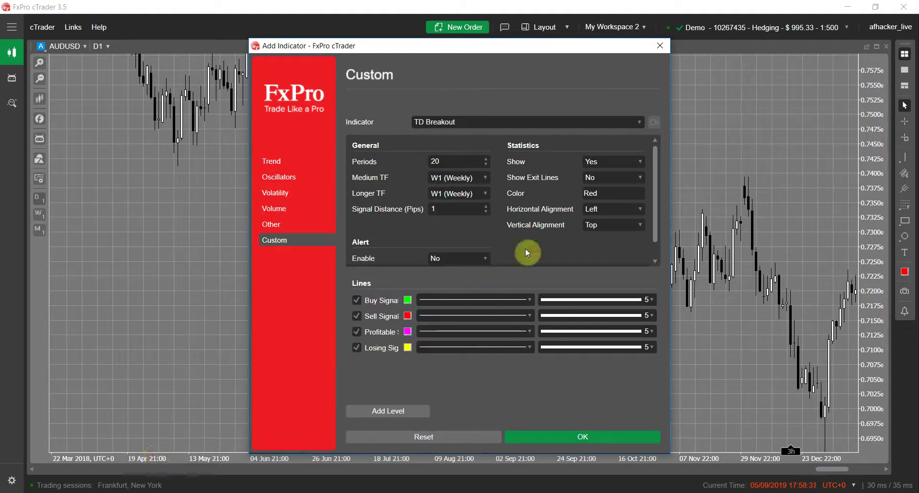
pyautogui.click(460, 192)
pyautogui.scroll(-6, 154, 410)
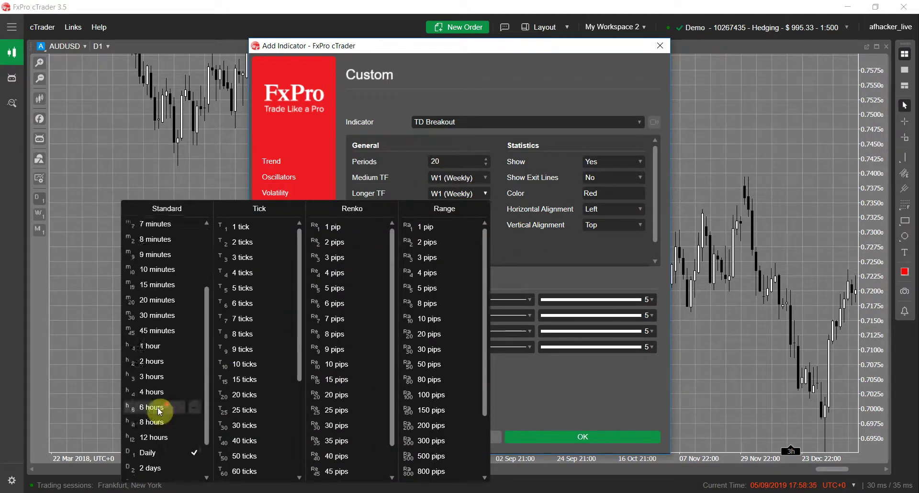
pyautogui.click(153, 476)
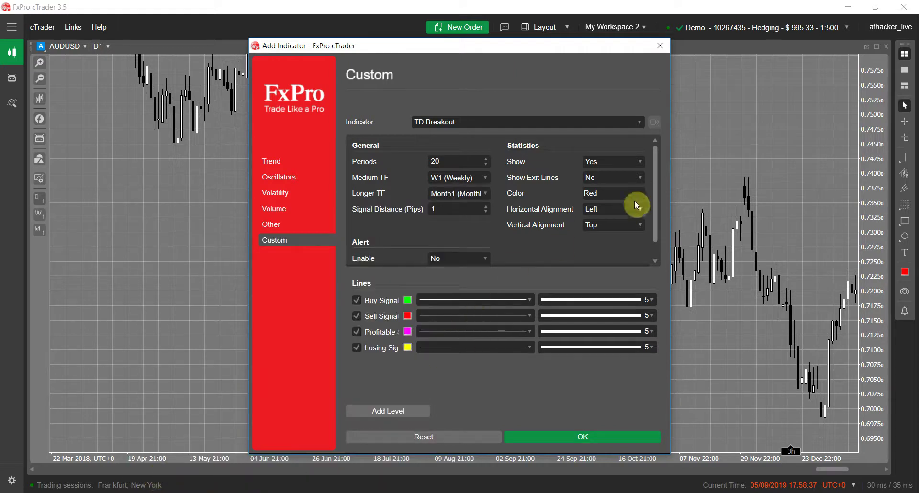
# Step: Turn off the TD Breakout statistics display and add the indicator to the AUDUSD daily chart
pyautogui.click(624, 162)
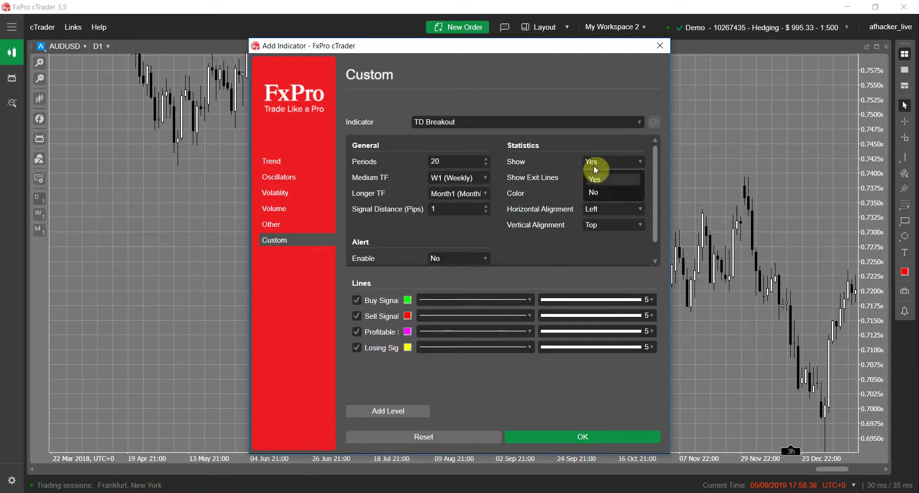
pyautogui.click(598, 194)
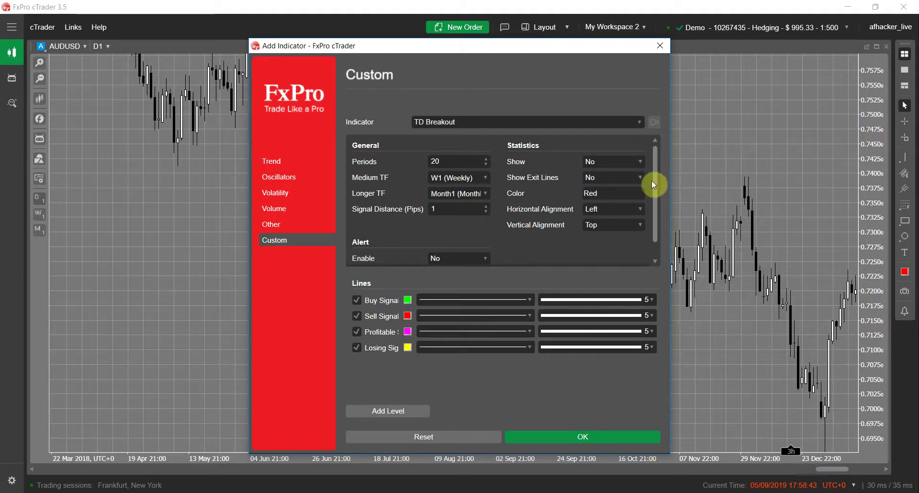
pyautogui.moveTo(655, 180); pyautogui.dragTo(657, 226)
pyautogui.click(656, 222)
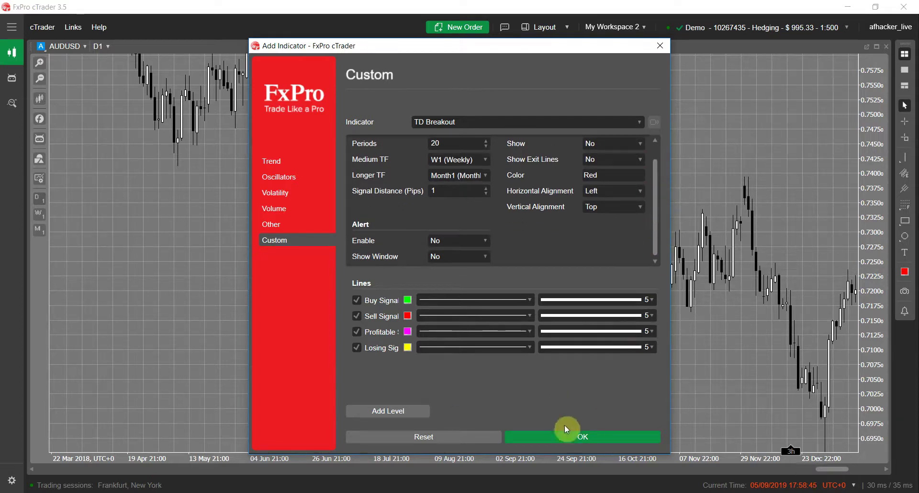
pyautogui.click(576, 438)
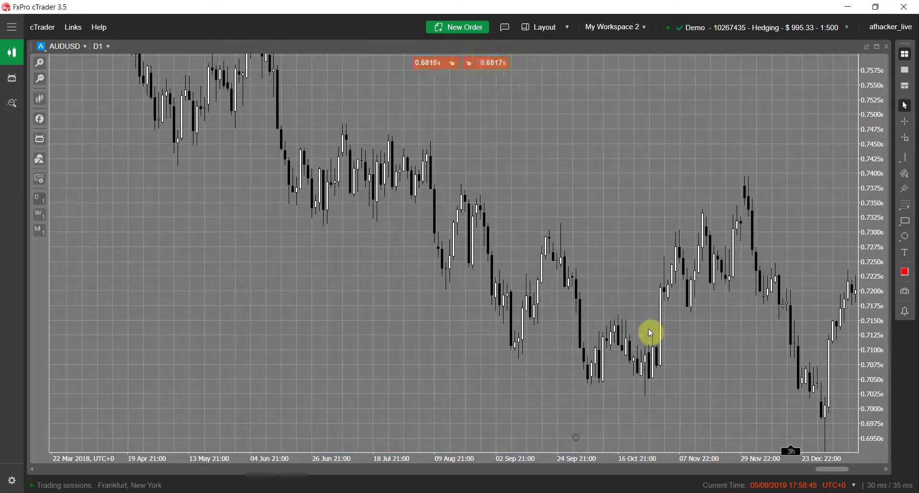
# Step: Examine the red and green TD Breakout signal dots on AUDUSD daily candles from 2019 back to 2014
pyautogui.click(41, 78)
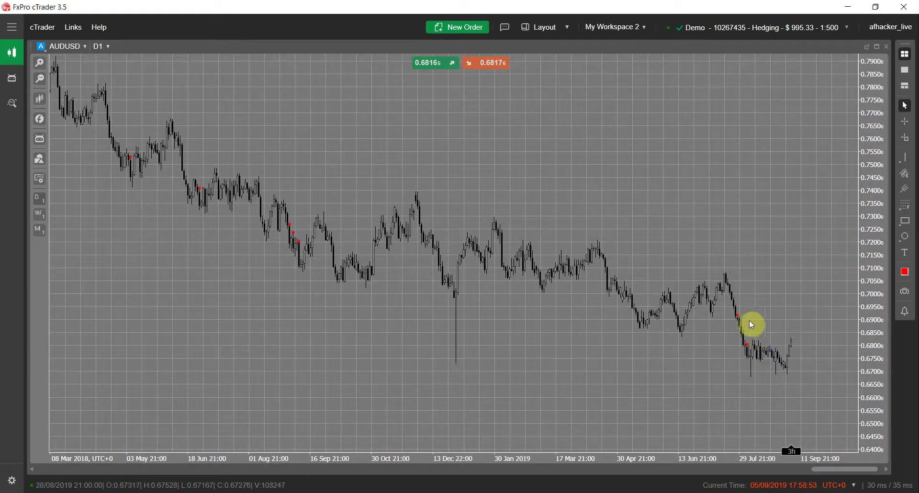
pyautogui.moveTo(739, 318)
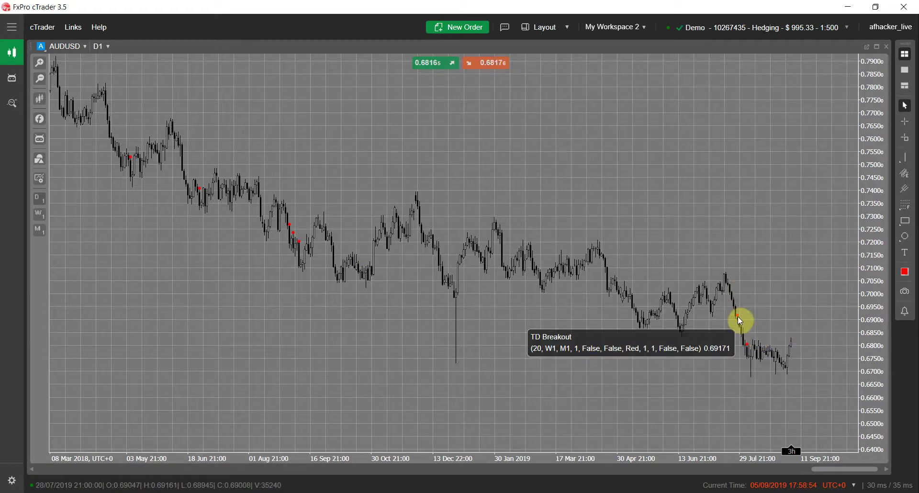
pyautogui.moveTo(272, 299); pyautogui.dragTo(476, 362)
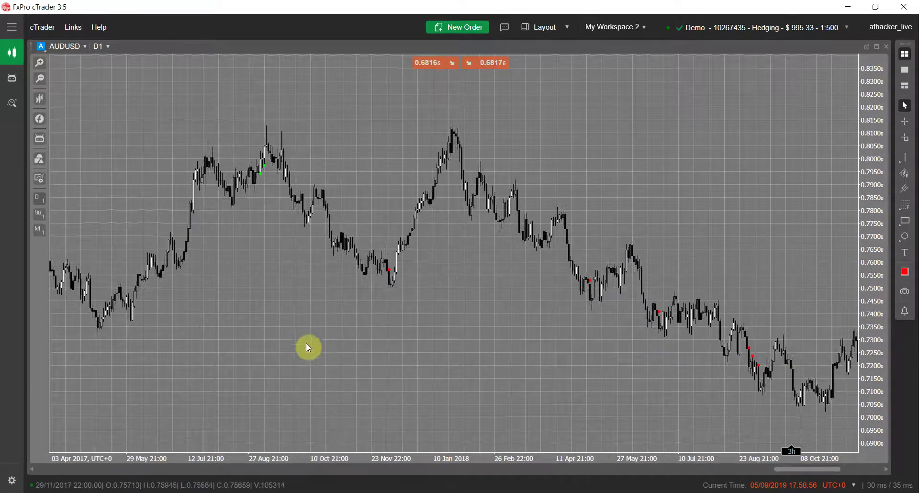
pyautogui.moveTo(367, 343); pyautogui.dragTo(605, 362)
pyautogui.moveTo(291, 382); pyautogui.dragTo(452, 370)
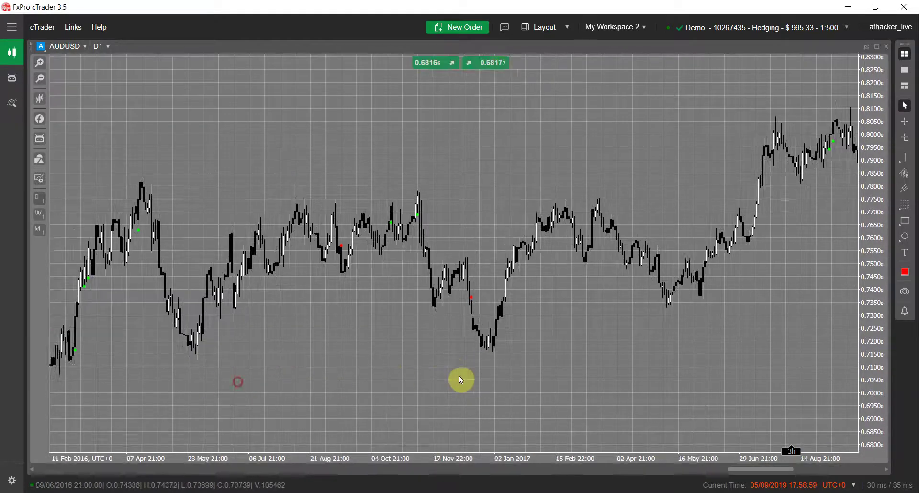
pyautogui.moveTo(298, 380); pyautogui.dragTo(548, 373)
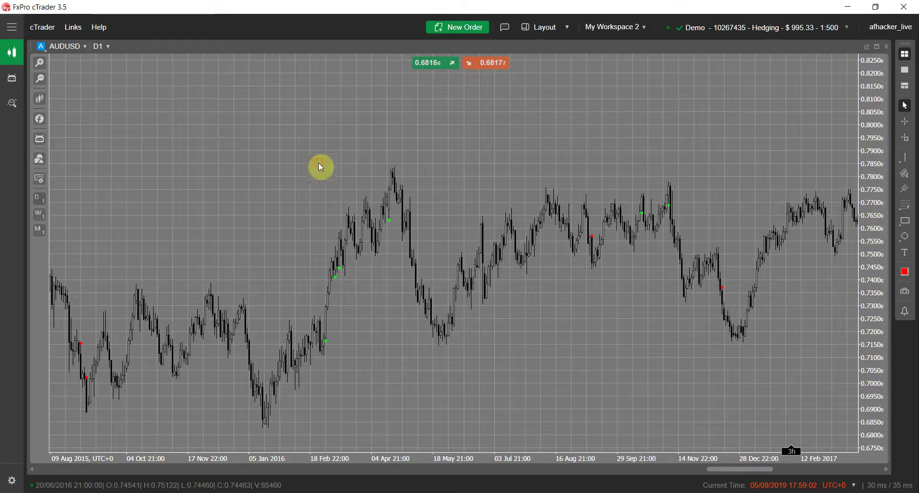
pyautogui.moveTo(309, 230); pyautogui.dragTo(615, 267)
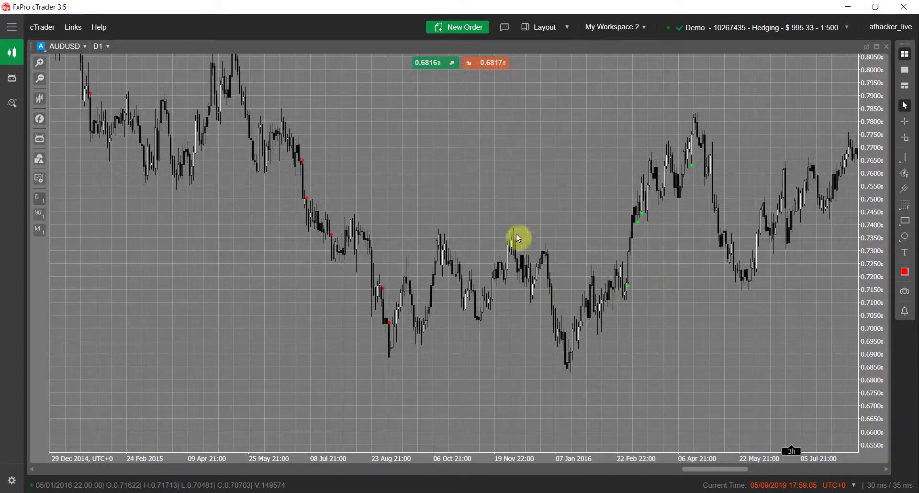
pyautogui.moveTo(245, 255); pyautogui.dragTo(420, 177)
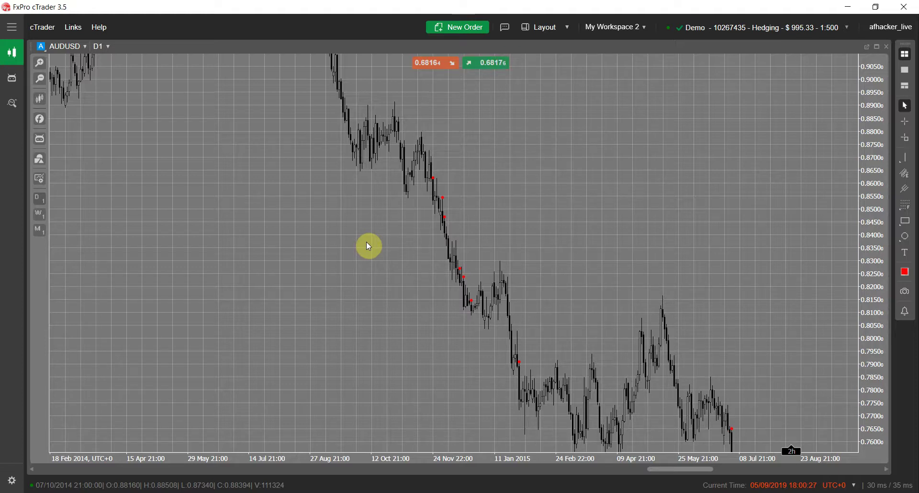
# Step: Review the TD Breakout signals forward in time across the AUDUSD daily candles from 2015 to 2018
pyautogui.scroll(-3, 483, 287)
pyautogui.scroll(-8, 484, 286)
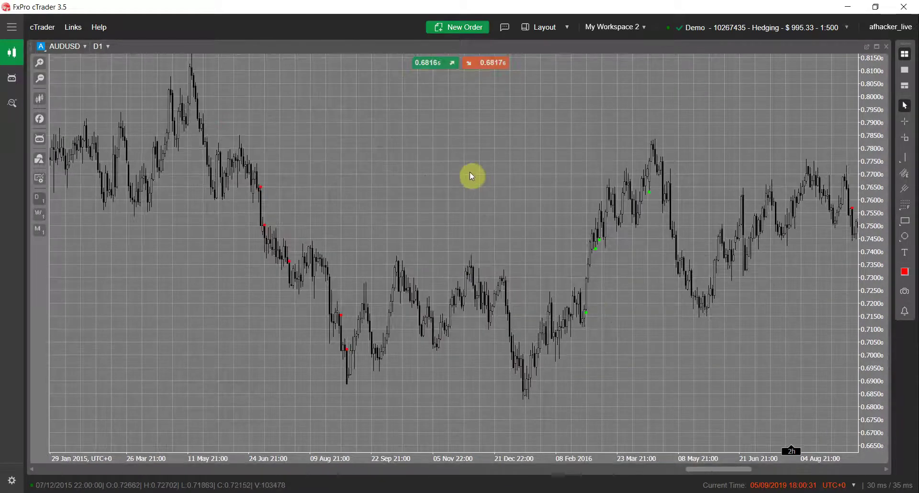
pyautogui.scroll(-3, 441, 148)
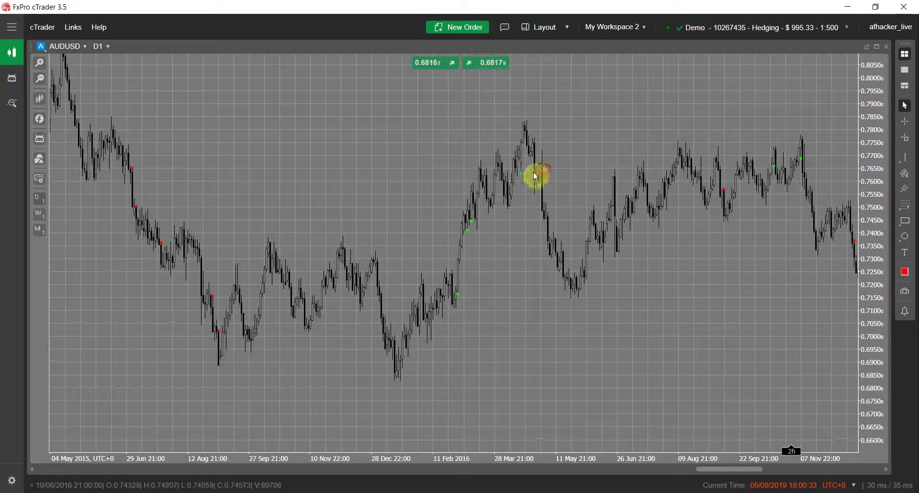
pyautogui.scroll(-4, 558, 170)
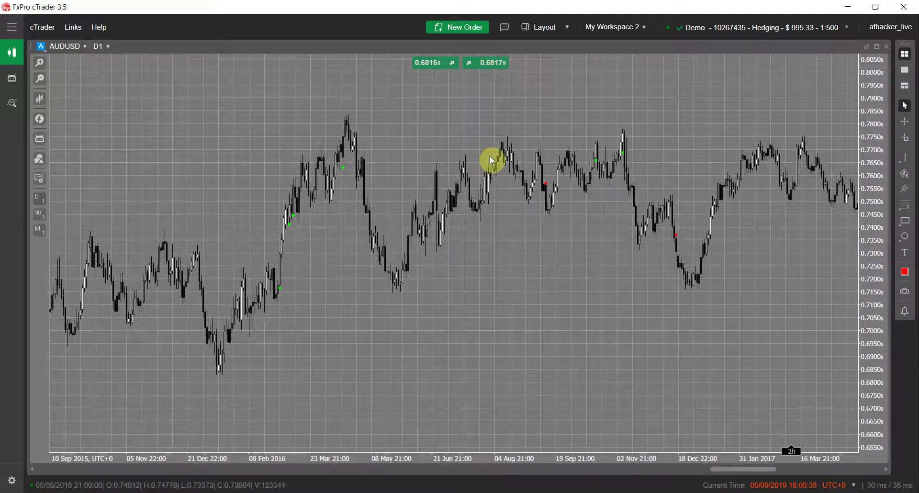
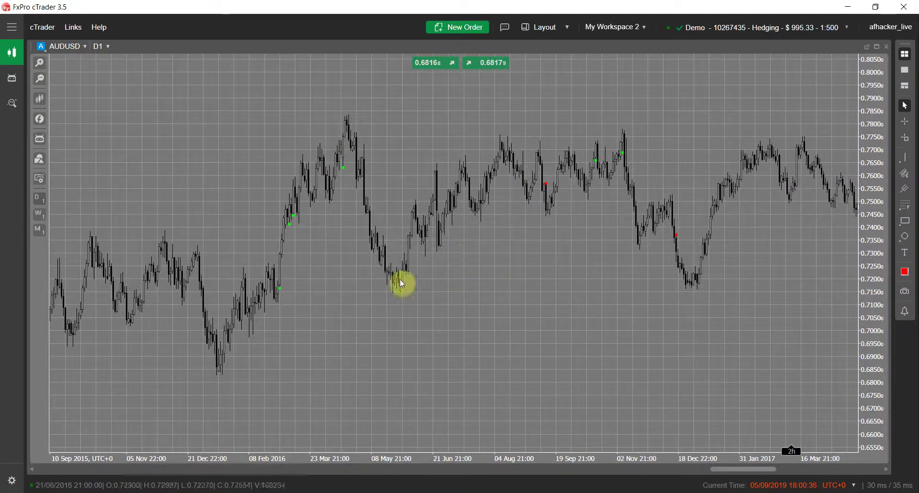
pyautogui.moveTo(453, 277); pyautogui.dragTo(250, 382)
pyautogui.scroll(-10, 531, 263)
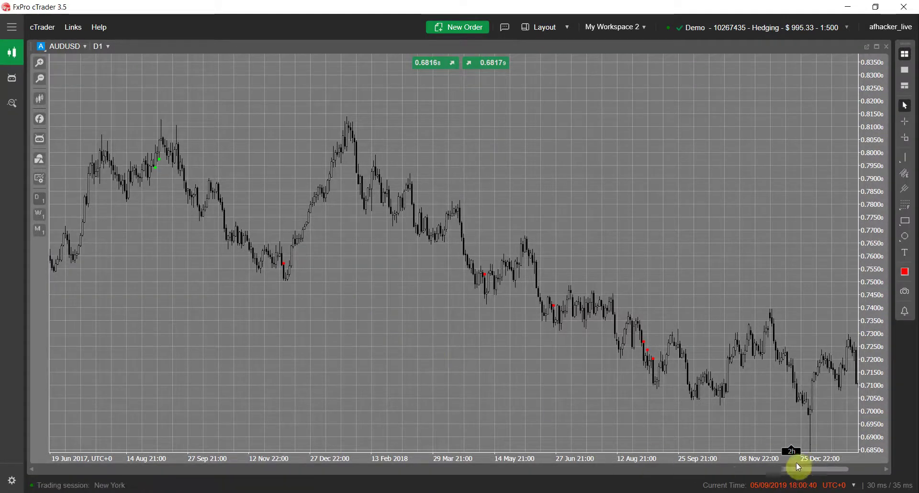
# Step: Examine the TD Breakout signals in the older AUDUSD daily history from 2011 back to late 2008
pyautogui.moveTo(801, 469); pyautogui.dragTo(508, 449)
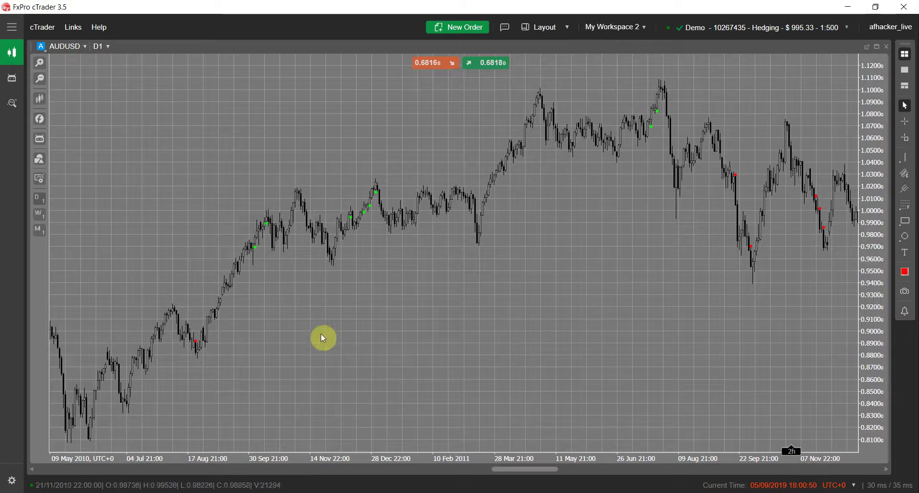
pyautogui.moveTo(265, 343); pyautogui.dragTo(375, 309)
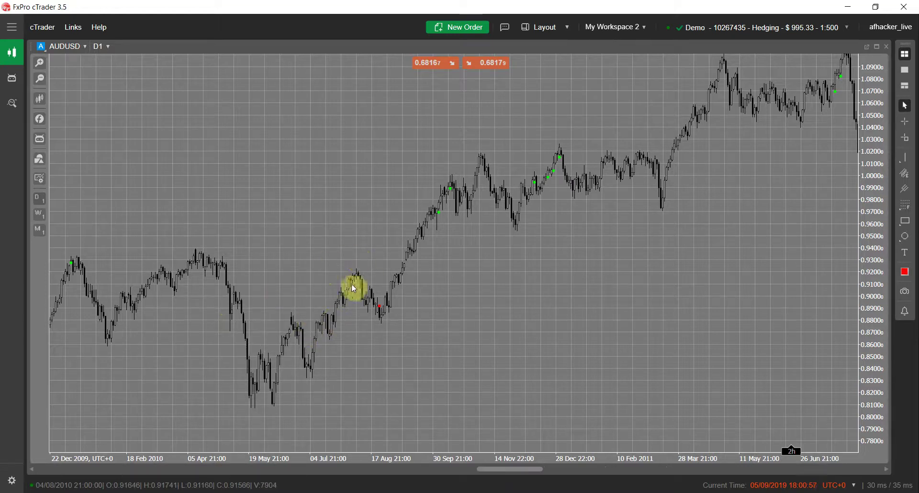
pyautogui.moveTo(294, 271); pyautogui.dragTo(368, 266)
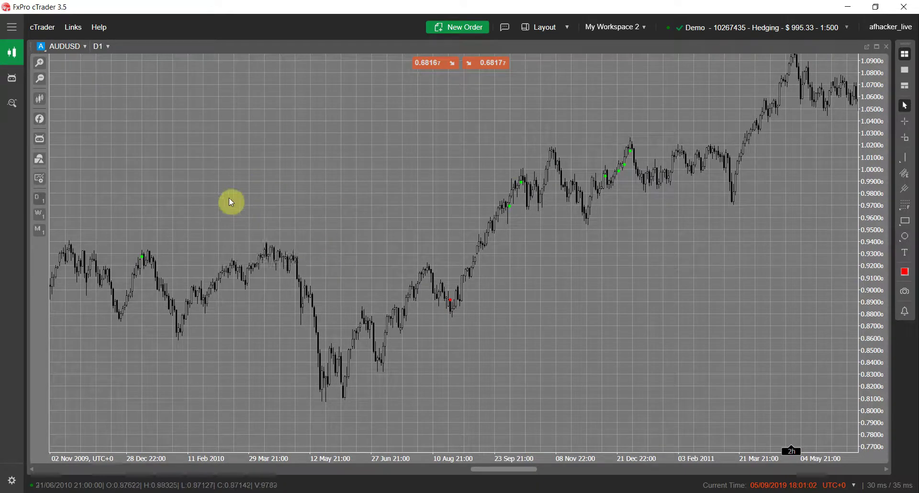
pyautogui.moveTo(230, 200); pyautogui.dragTo(456, 166)
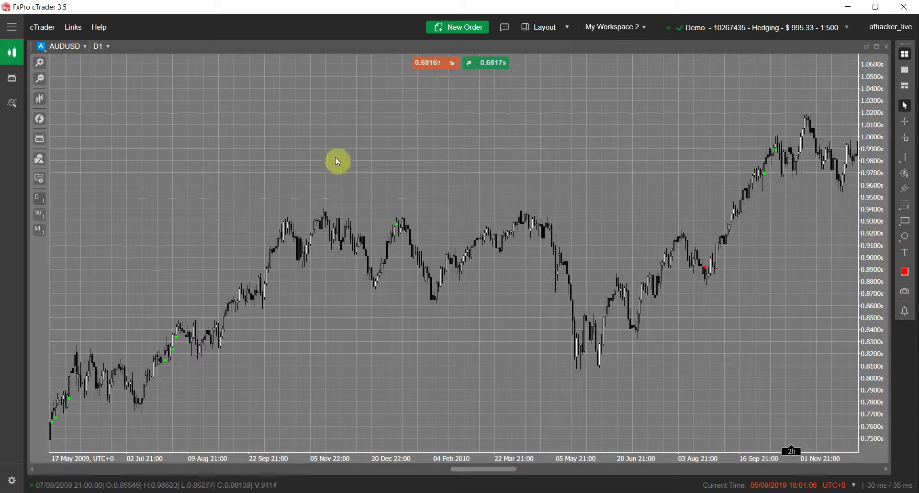
pyautogui.moveTo(336, 160); pyautogui.dragTo(393, 147)
pyautogui.moveTo(219, 272); pyautogui.dragTo(459, 152)
pyautogui.moveTo(177, 191); pyautogui.dragTo(361, 185)
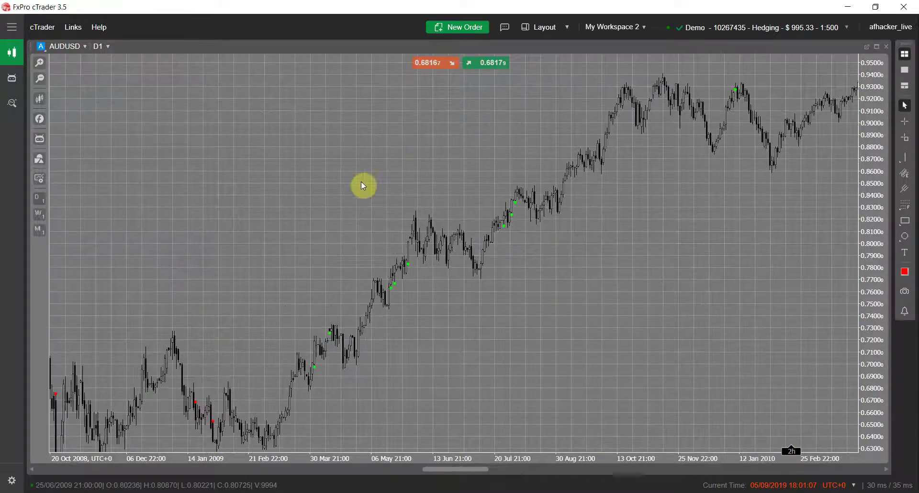
# Step: Examine the TD Breakout signals around the 2008 AUDUSD drop and in the preceding rise back to mid-2006
pyautogui.scroll(5, 392, 167)
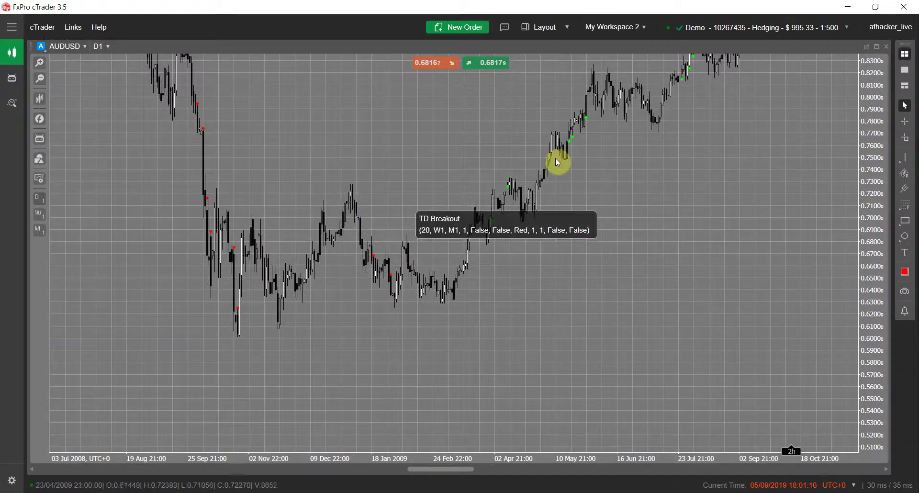
pyautogui.scroll(2, 572, 205)
pyautogui.scroll(2, 588, 248)
pyautogui.scroll(3, 421, 234)
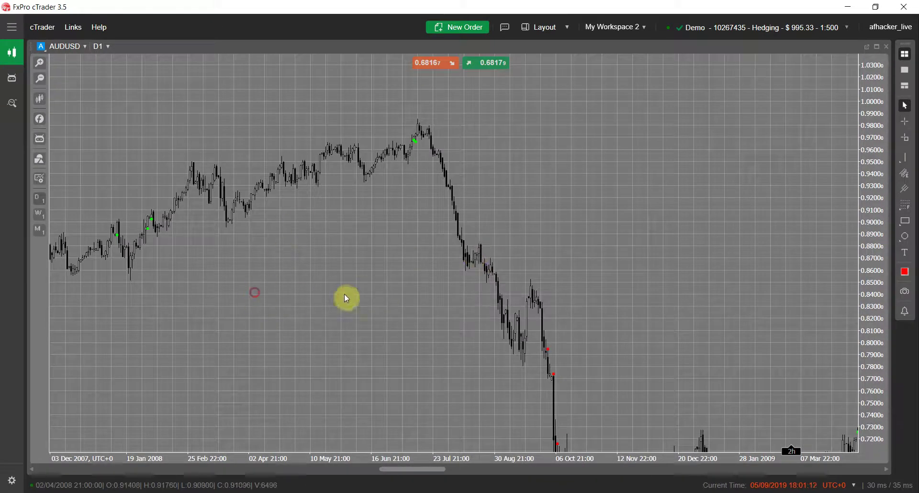
pyautogui.scroll(3, 318, 296)
pyautogui.scroll(2, 639, 285)
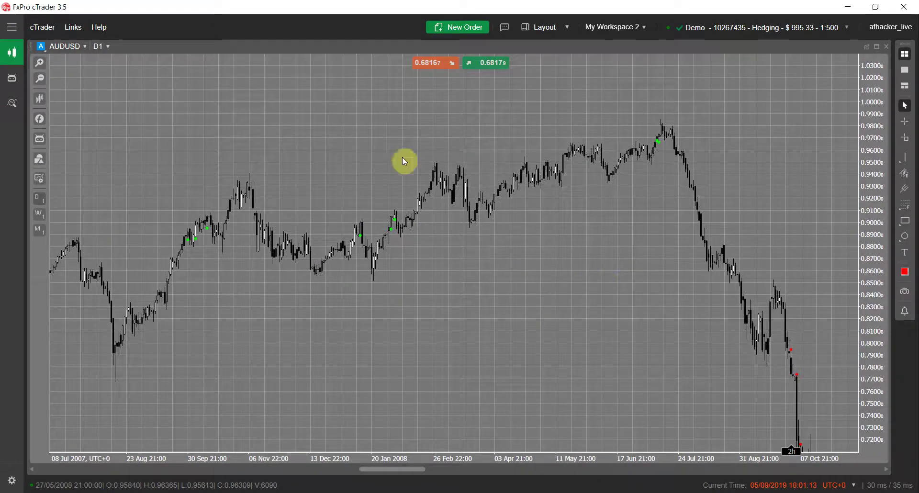
pyautogui.scroll(1, 422, 229)
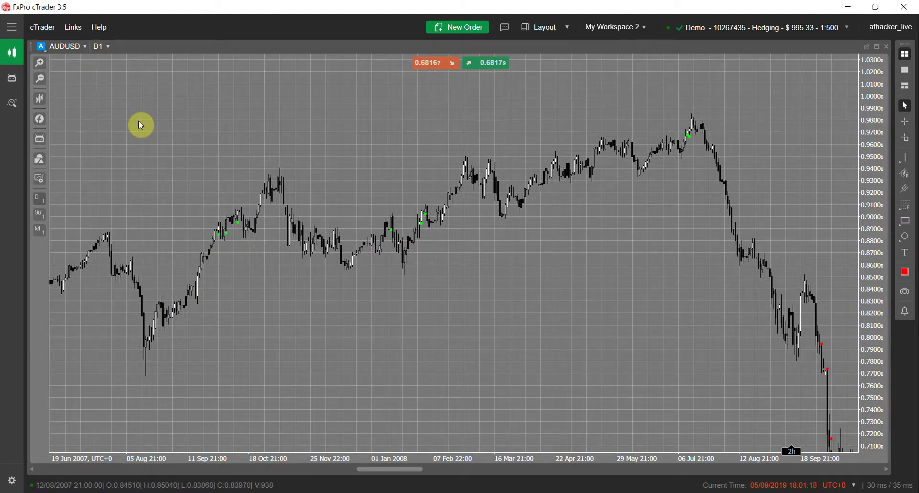
pyautogui.click(194, 150)
pyautogui.scroll(10, 401, 156)
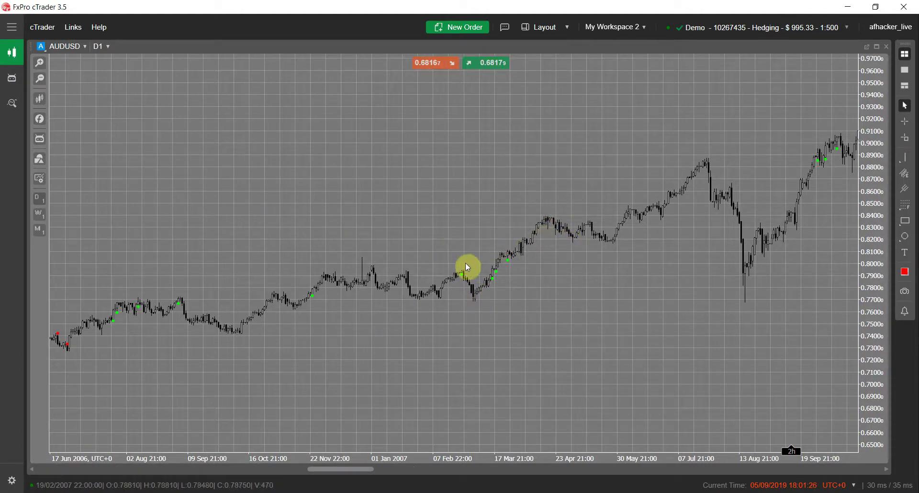
# Step: Examine the TD Breakout signals in the AUDUSD daily history from mid-2006 back to late 2003
pyautogui.moveTo(174, 279); pyautogui.dragTo(454, 245)
pyautogui.moveTo(179, 232); pyautogui.dragTo(392, 228)
pyautogui.moveTo(161, 237); pyautogui.dragTo(384, 240)
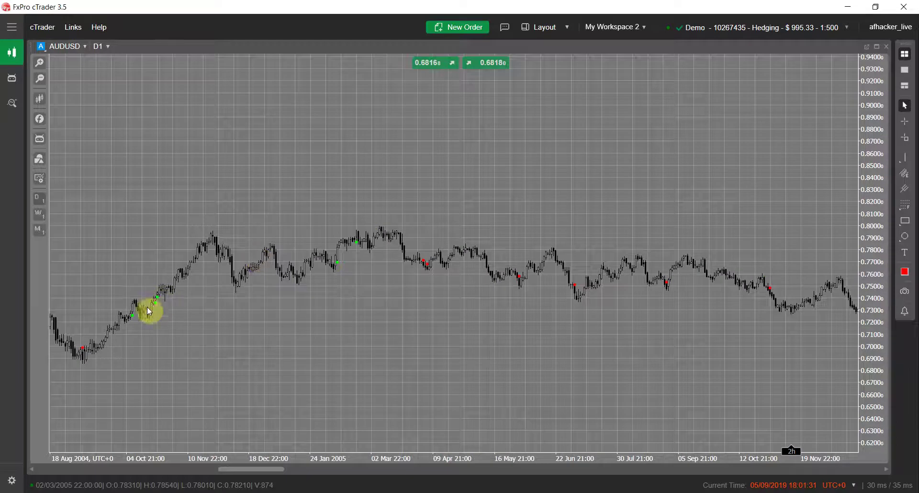
pyautogui.moveTo(150, 310); pyautogui.dragTo(474, 310)
pyautogui.moveTo(392, 273); pyautogui.dragTo(447, 311)
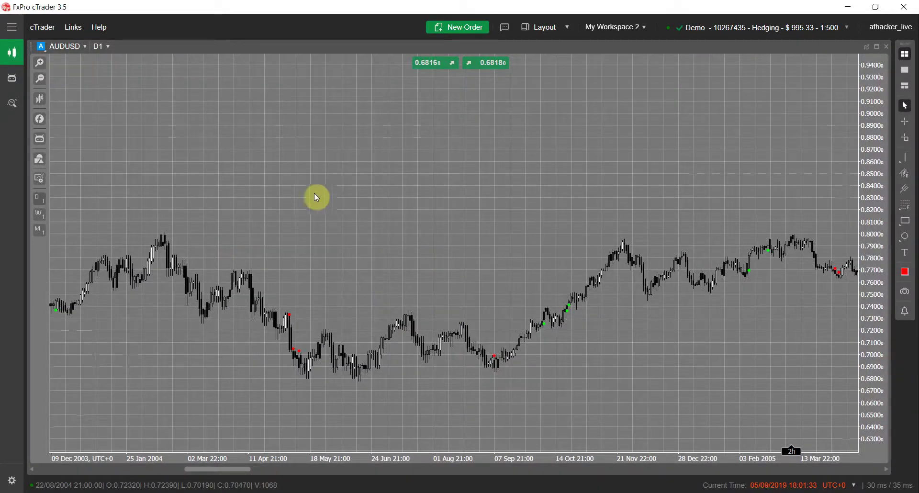
# Step: Switch the chart symbol to GBPUSD and zoom out to show more daily history
pyautogui.rightClick(200, 120)
pyautogui.moveTo(158, 203)
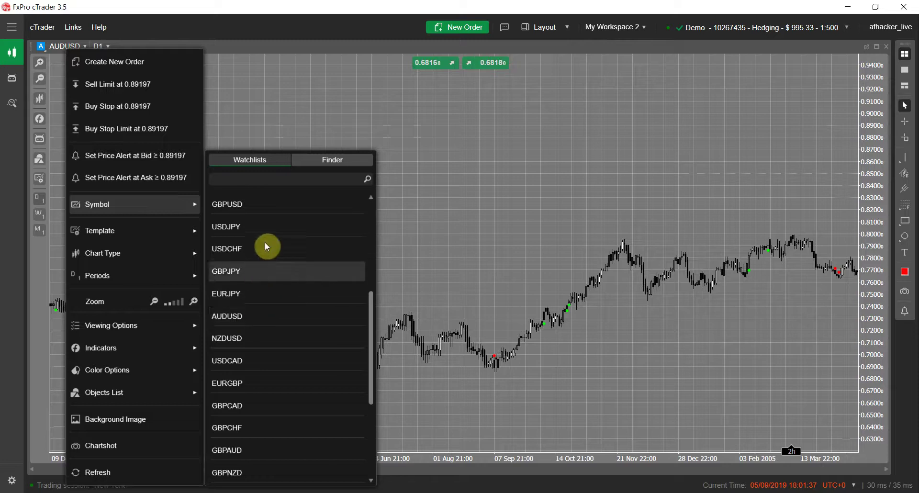
pyautogui.click(257, 211)
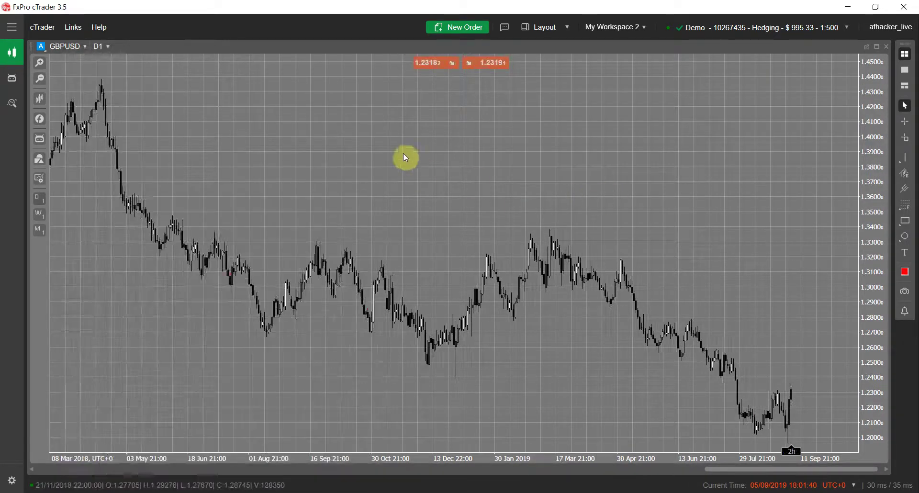
pyautogui.click(40, 78)
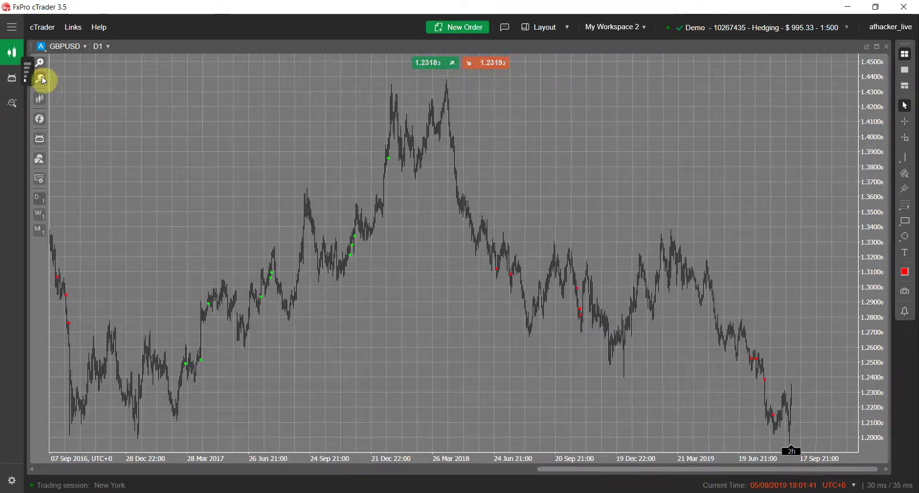
# Step: Examine the TD Breakout signals on the GBPUSD daily chart back to 2011 and forward again to 2014
pyautogui.moveTo(172, 246); pyautogui.dragTo(310, 158)
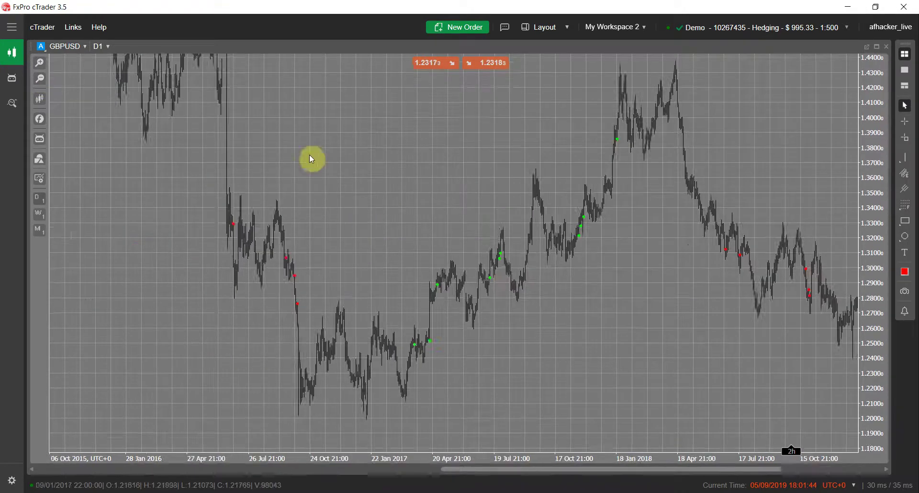
pyautogui.scroll(10, 410, 191)
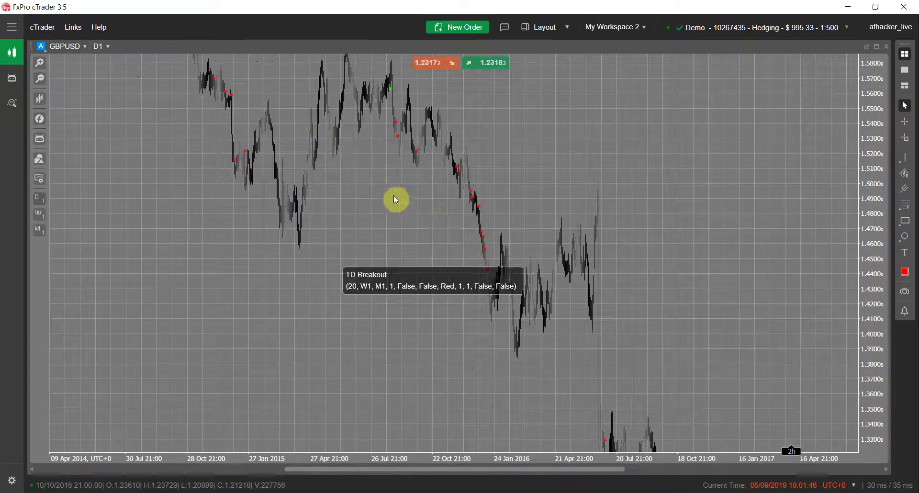
pyautogui.scroll(9, 493, 262)
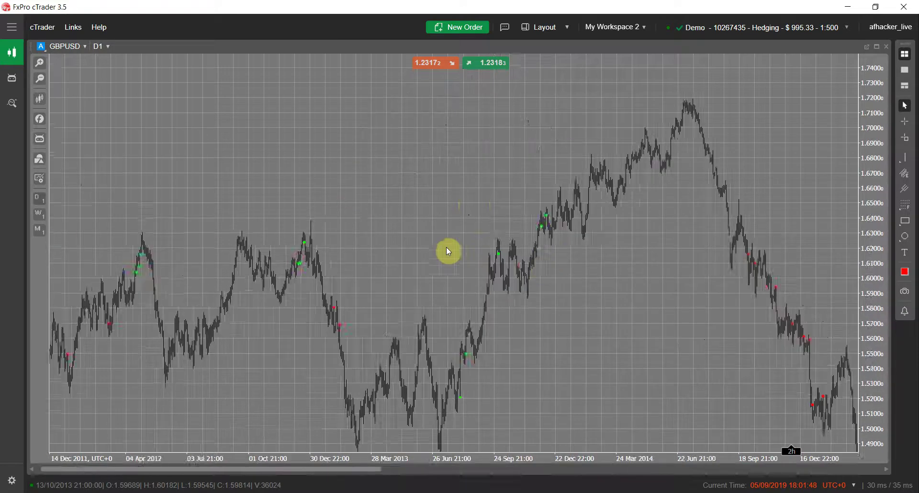
pyautogui.scroll(8, 472, 200)
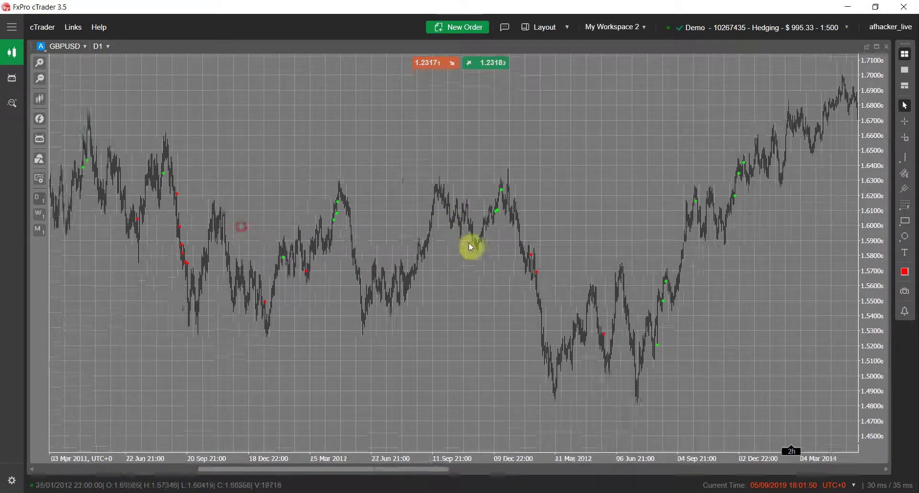
pyautogui.scroll(-9, 449, 197)
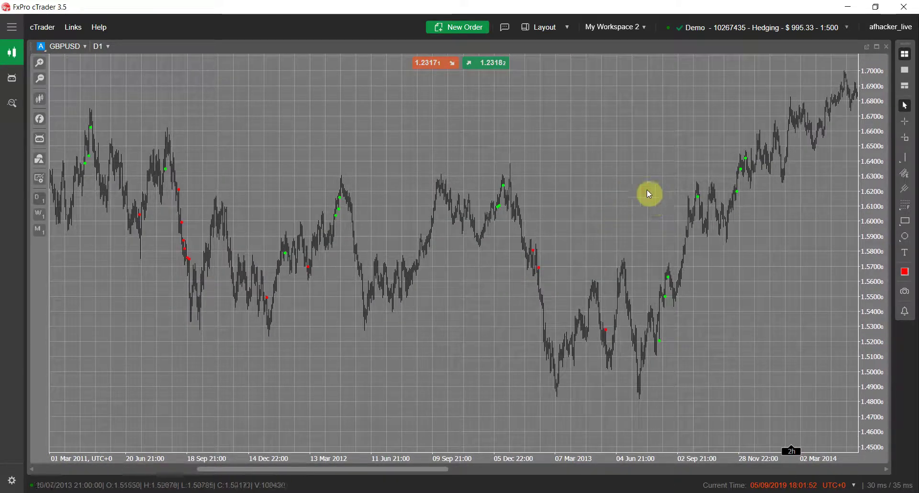
pyautogui.scroll(-2, 601, 220)
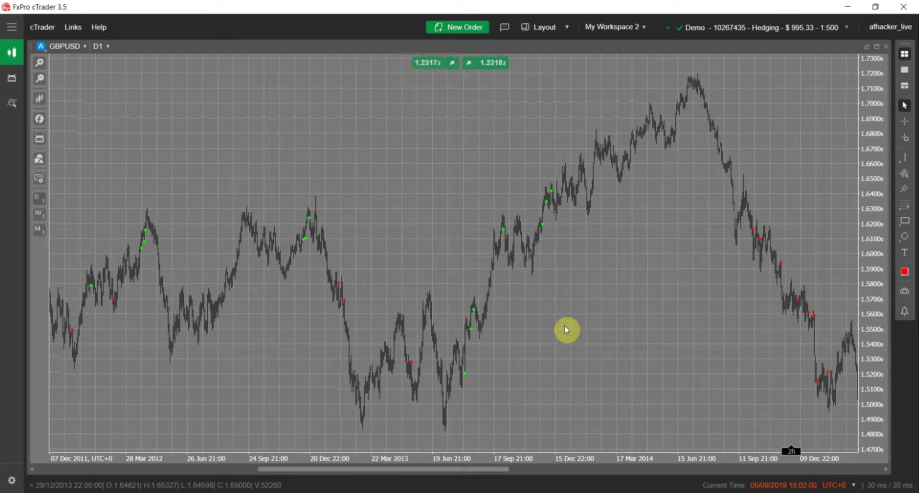
pyautogui.moveTo(667, 359); pyautogui.dragTo(667, 346)
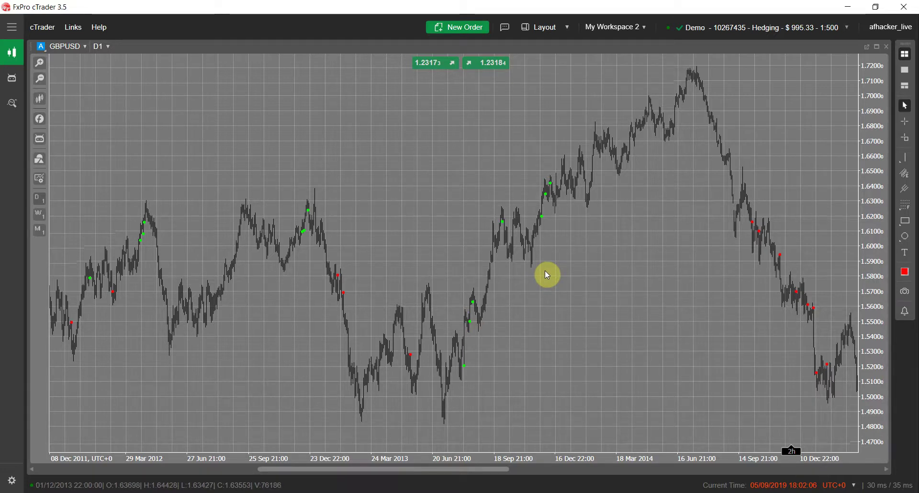
# Step: Examine the TD Breakout signals in the GBPUSD daily history from 2011 back to the 2008 drop
pyautogui.moveTo(633, 254); pyautogui.dragTo(670, 253)
pyautogui.moveTo(455, 228); pyautogui.dragTo(671, 196)
pyautogui.moveTo(530, 230); pyautogui.dragTo(626, 230)
pyautogui.moveTo(425, 232); pyautogui.dragTo(596, 233)
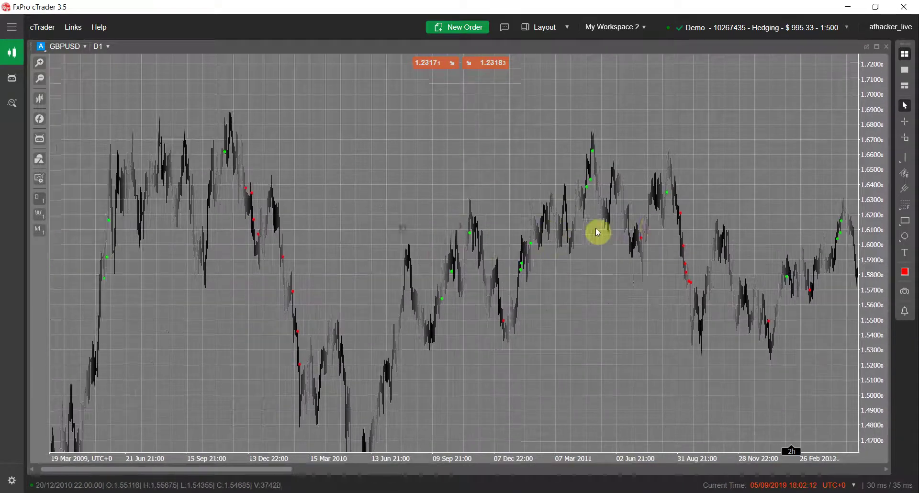
pyautogui.scroll(3, 554, 187)
pyautogui.scroll(4, 429, 272)
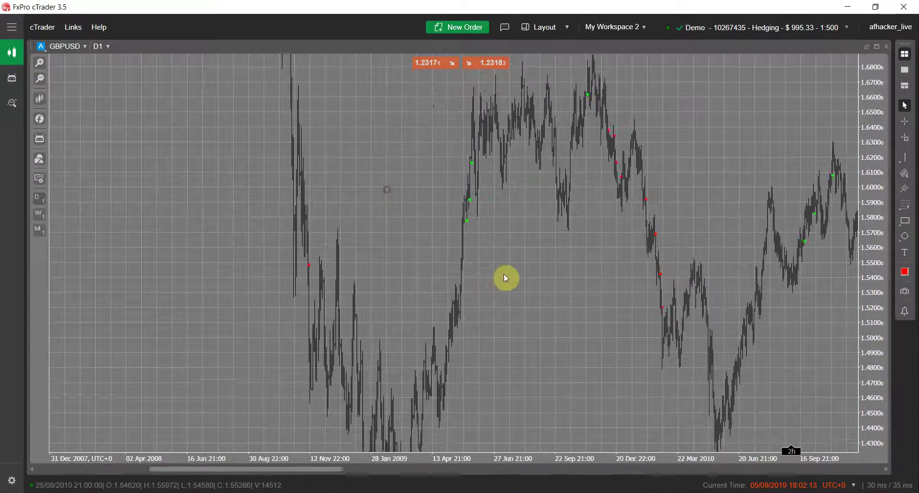
pyautogui.scroll(3, 517, 205)
pyautogui.scroll(7, 590, 306)
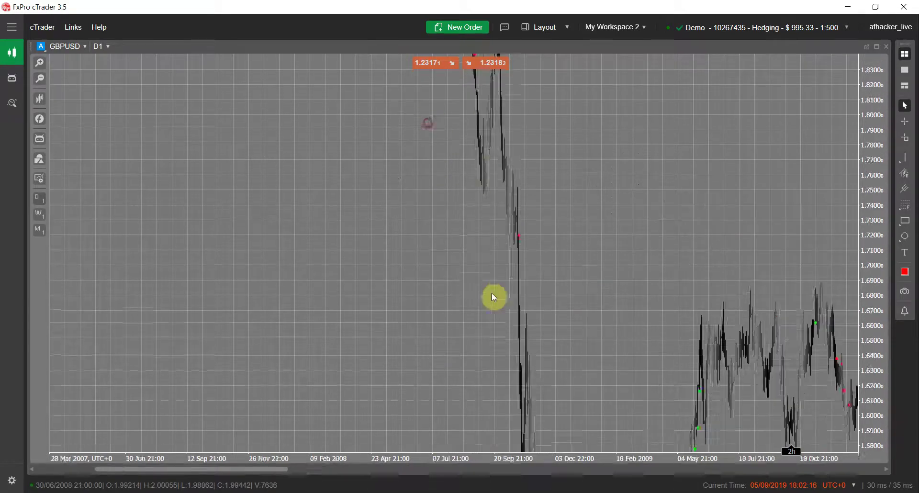
# Step: Examine the TD Breakout signals in the older GBPUSD daily history from 2008 back to late 2003
pyautogui.scroll(5, 354, 154)
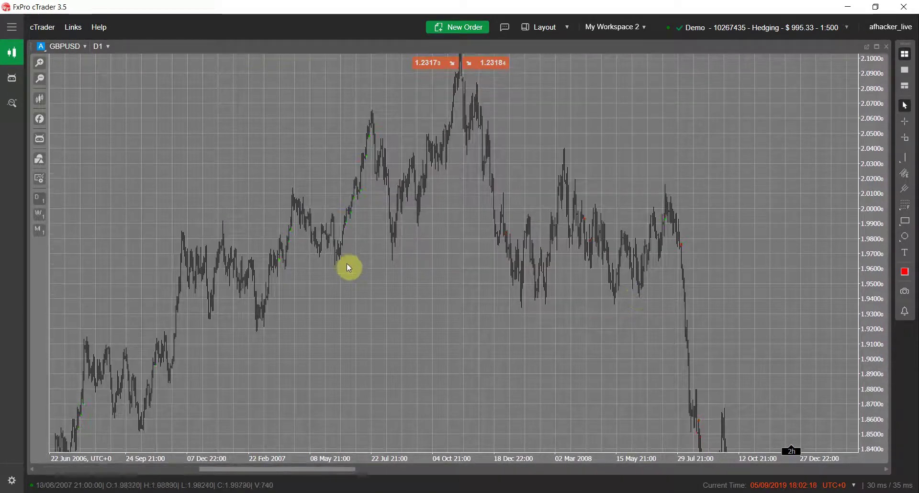
pyautogui.scroll(2, 427, 250)
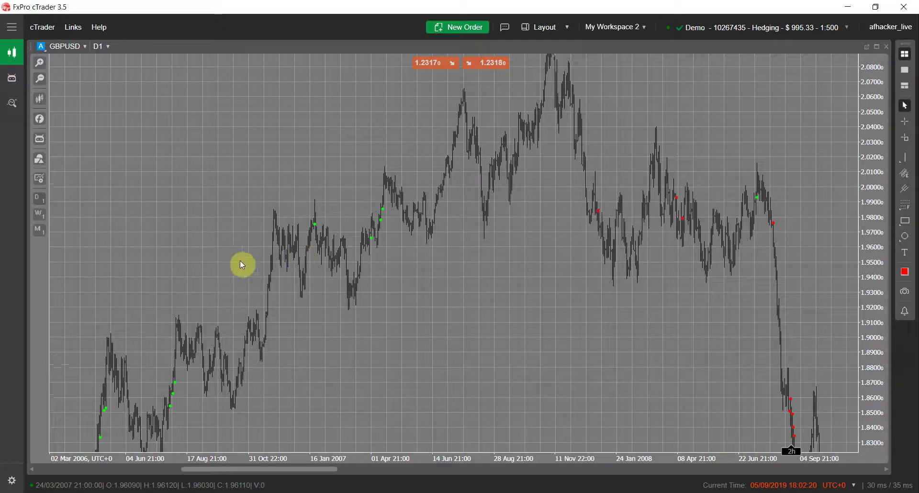
pyautogui.scroll(8, 476, 181)
pyautogui.scroll(6, 447, 127)
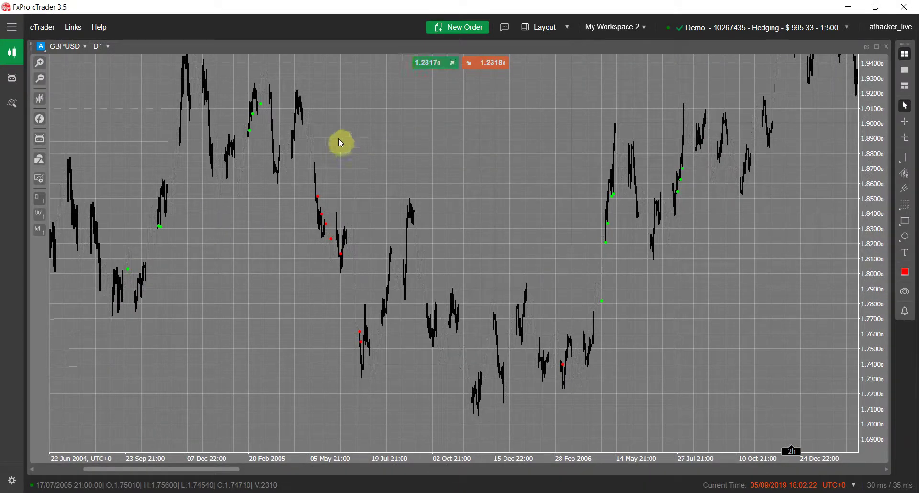
pyautogui.click(41, 68)
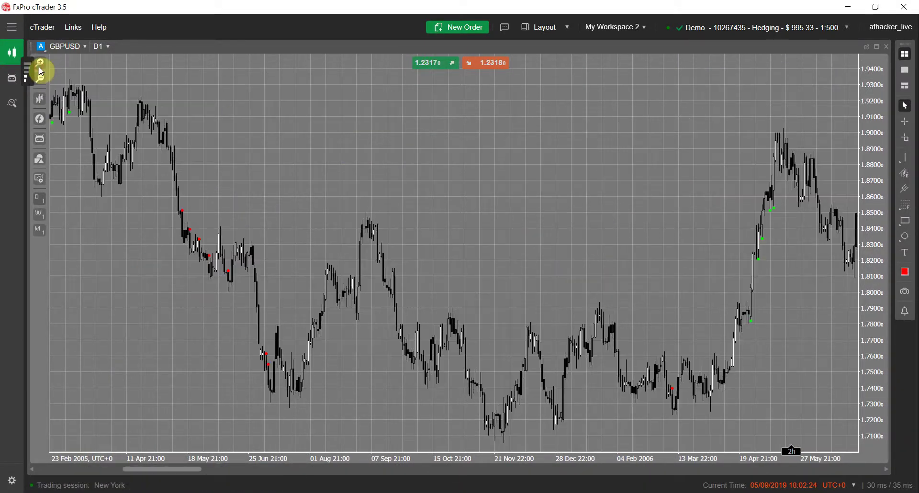
pyautogui.scroll(4, 267, 189)
pyautogui.scroll(10, 271, 188)
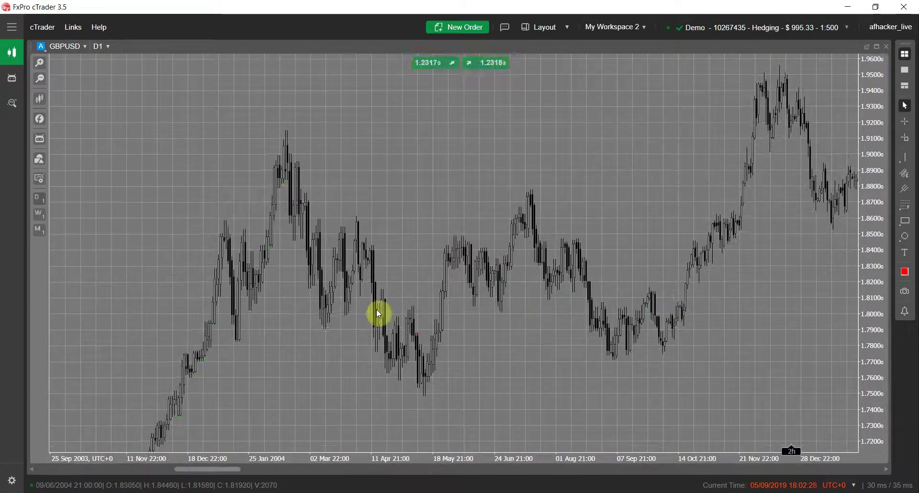
# Step: Return to the latest GBPUSD candles and remove the TD Breakout indicator from the chart
pyautogui.moveTo(197, 471); pyautogui.dragTo(875, 424)
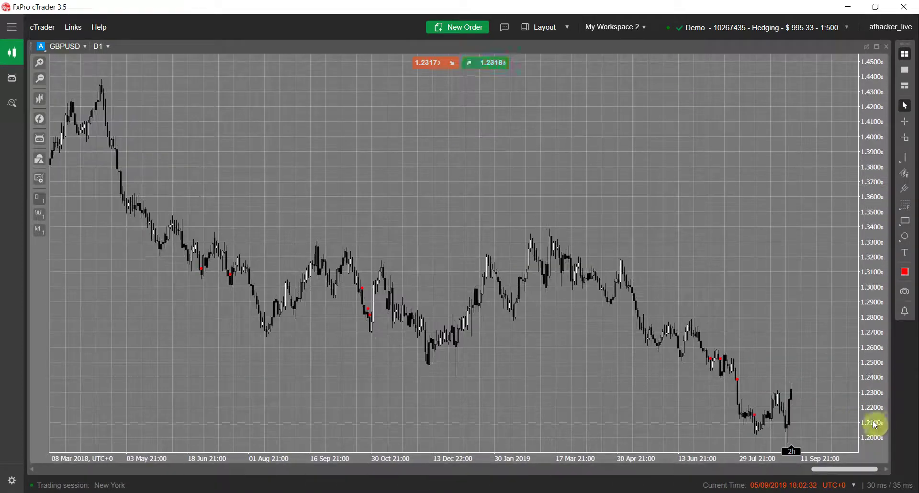
pyautogui.rightClick(338, 244)
pyautogui.moveTo(345, 393)
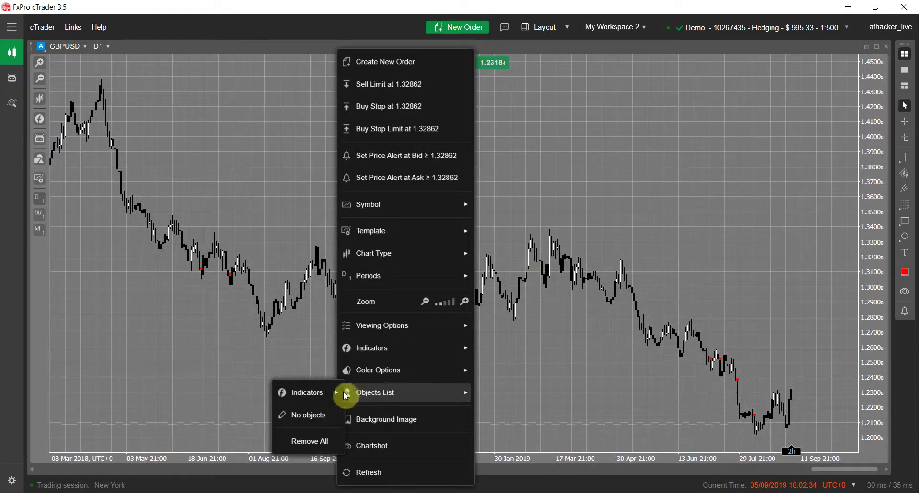
pyautogui.click(269, 351)
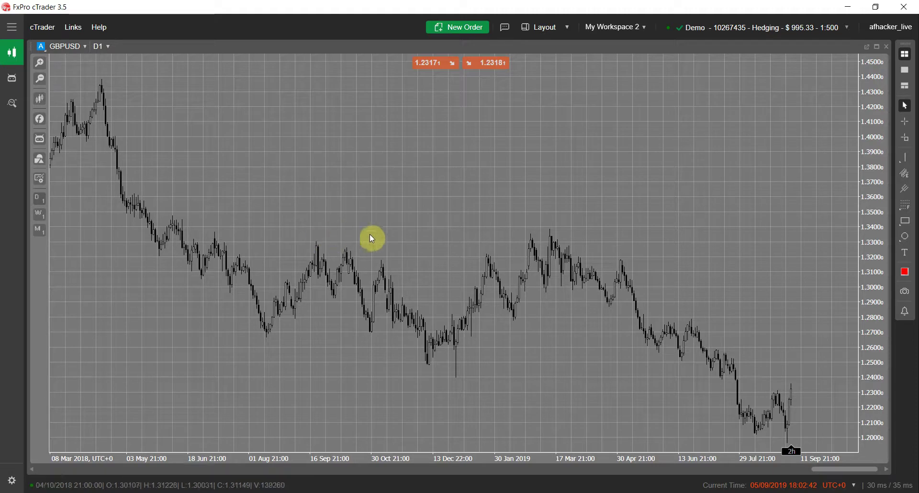
# Step: Search the indicators for "td" and open the settings for adding TD Trend Rider
pyautogui.scroll(5, 369, 235)
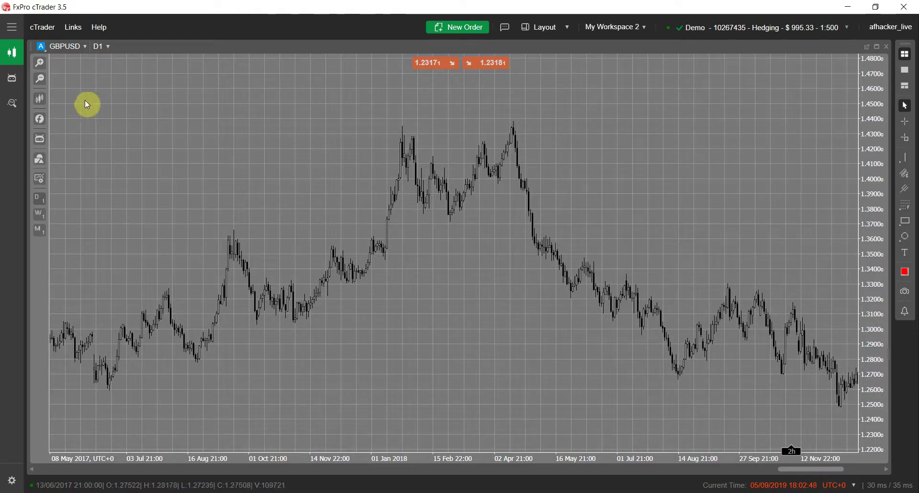
pyautogui.click(41, 99)
pyautogui.click(41, 120)
pyautogui.write('td')
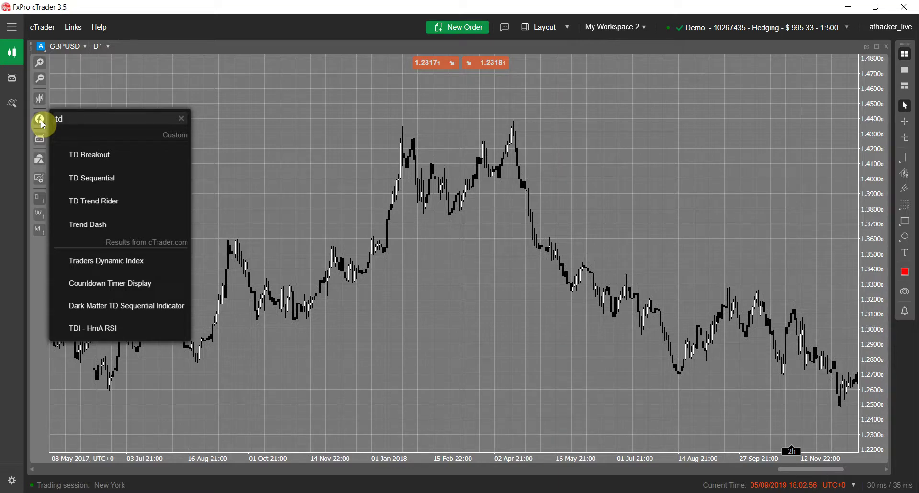
pyautogui.click(165, 204)
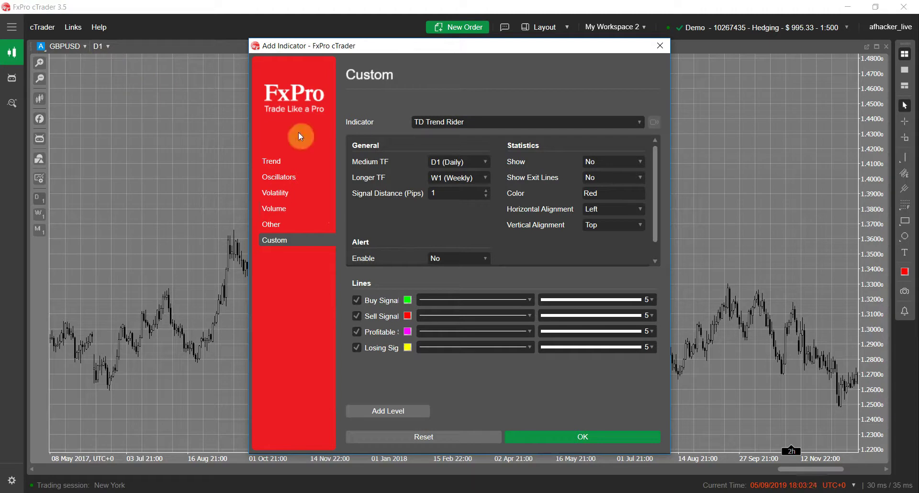
# Step: Set TD Trend Rider's Medium TF to Weekly and Longer TF to Monthly, and add it to the GBPUSD chart
pyautogui.click(456, 162)
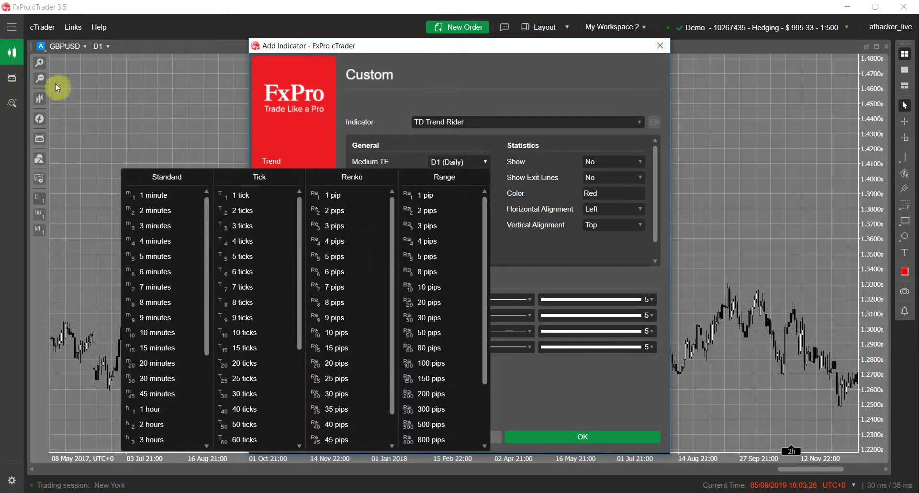
pyautogui.scroll(-3, 181, 292)
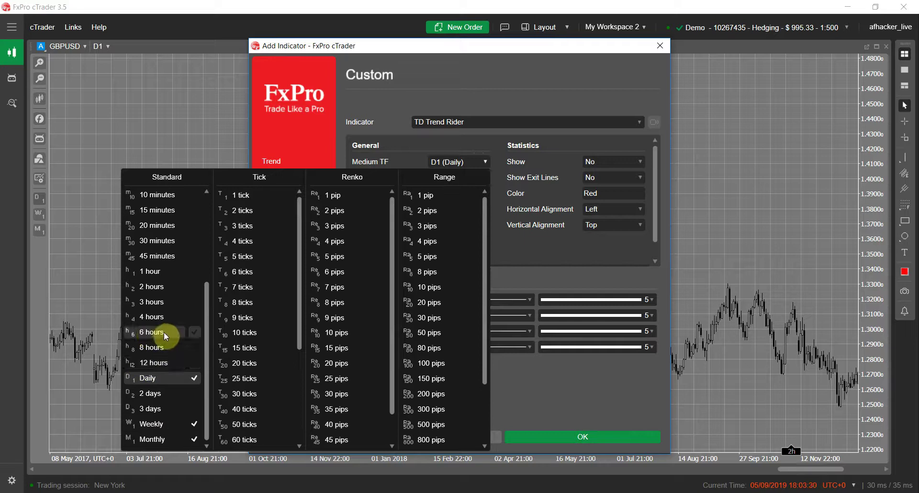
pyautogui.click(160, 423)
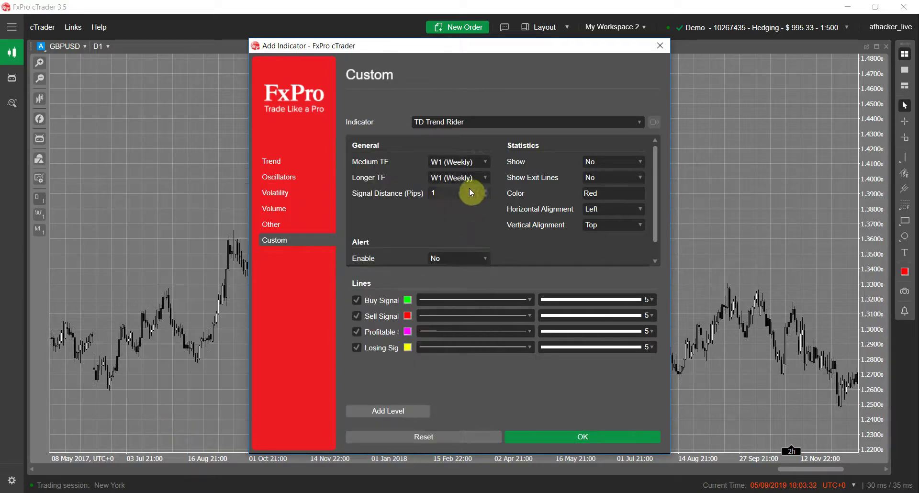
pyautogui.click(449, 179)
pyautogui.scroll(-3, 160, 380)
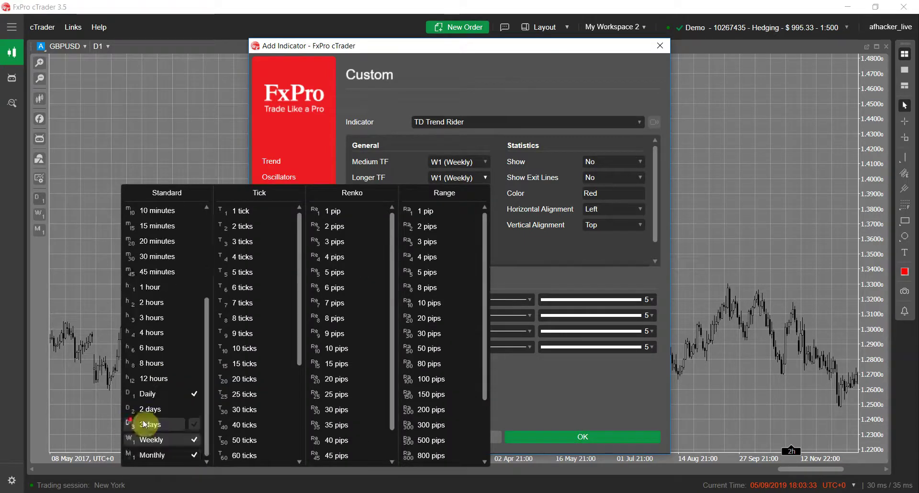
pyautogui.click(160, 456)
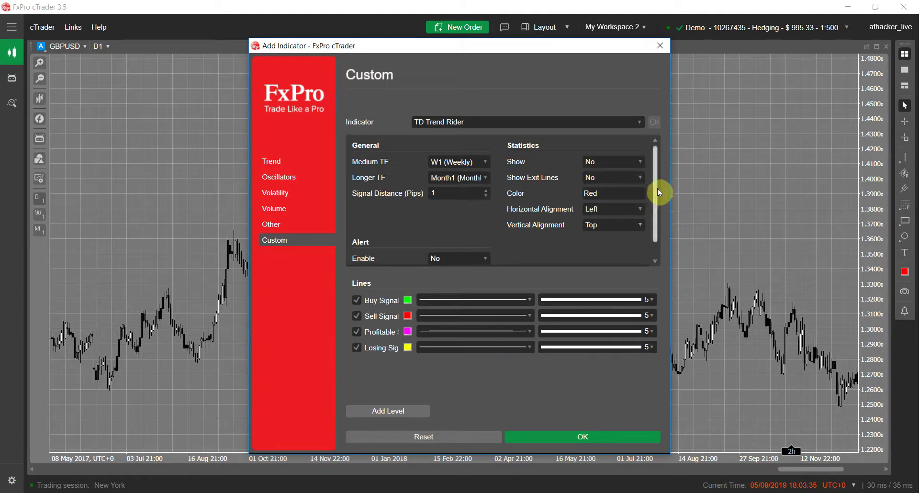
pyautogui.moveTo(659, 190); pyautogui.dragTo(656, 207)
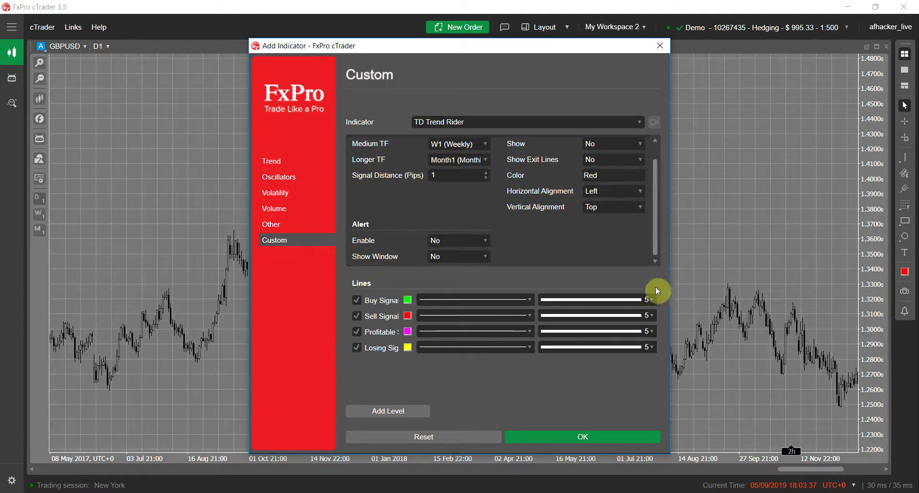
pyautogui.click(607, 438)
# Step: Examine the TD Trend Rider signals on the GBPUSD daily chart from 2019 back to 2016
pyautogui.moveTo(667, 403); pyautogui.dragTo(508, 366)
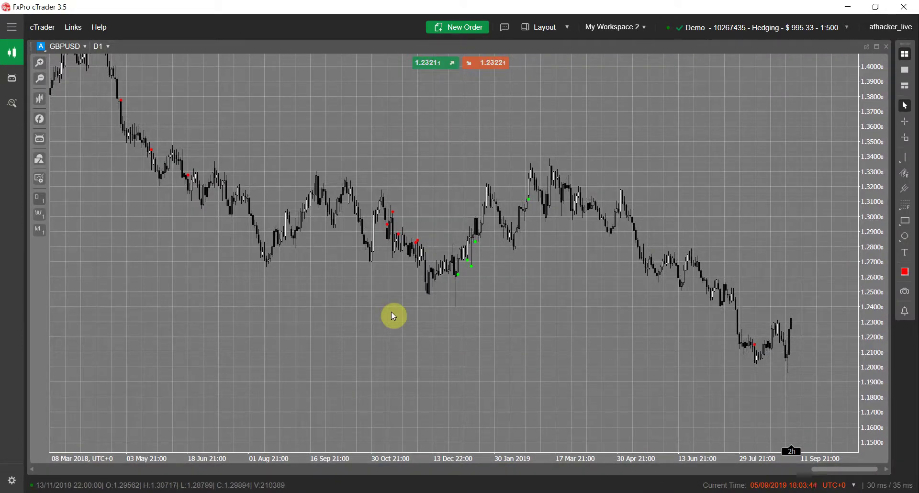
pyautogui.scroll(3, 472, 349)
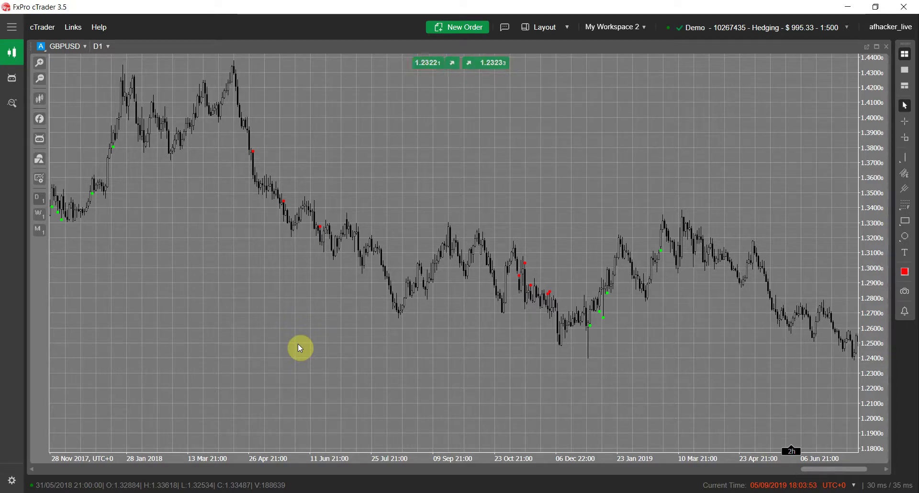
pyautogui.scroll(5, 296, 341)
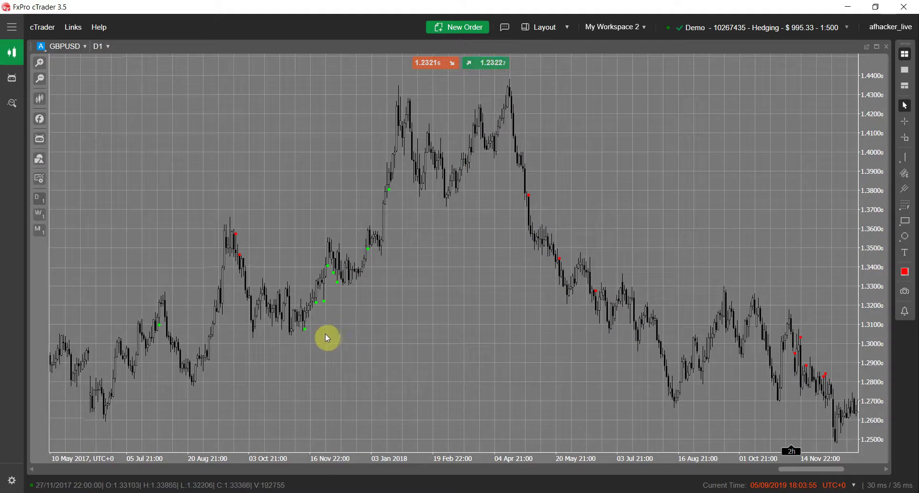
pyautogui.moveTo(374, 336); pyautogui.dragTo(515, 335)
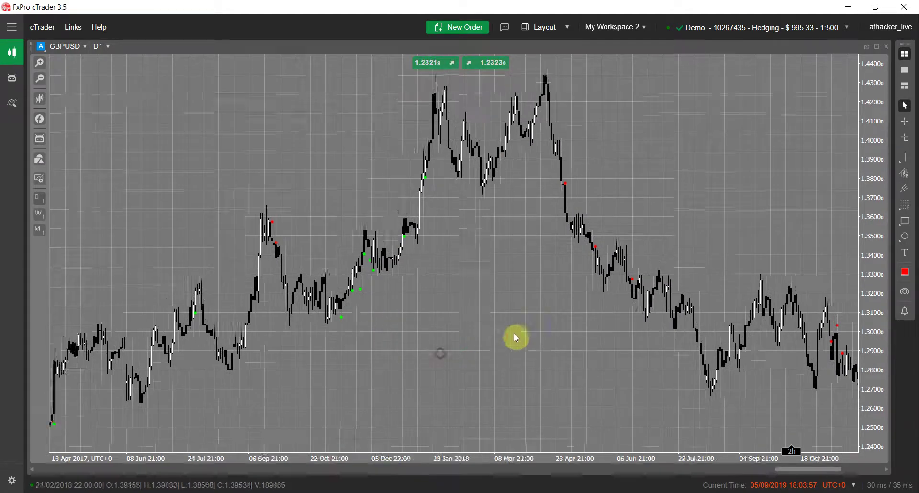
pyautogui.scroll(3, 398, 361)
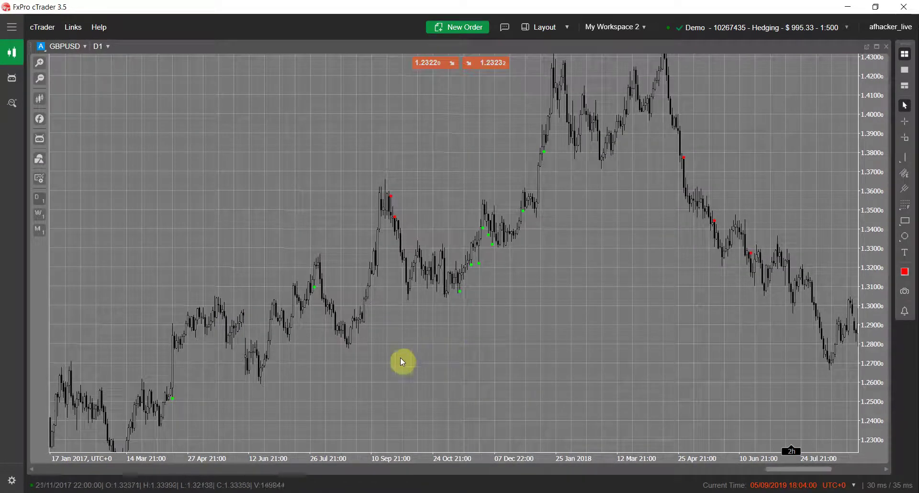
pyautogui.moveTo(296, 396); pyautogui.dragTo(382, 338)
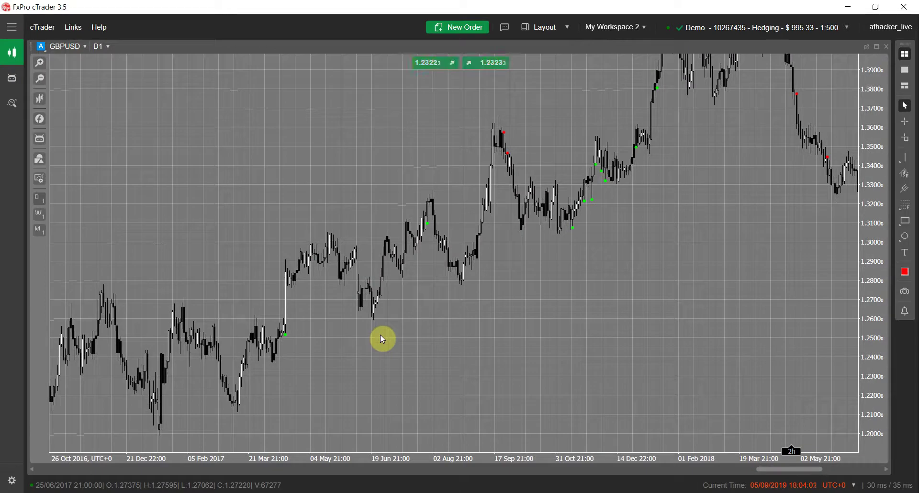
pyautogui.scroll(-2, 478, 321)
pyautogui.scroll(-5, 411, 345)
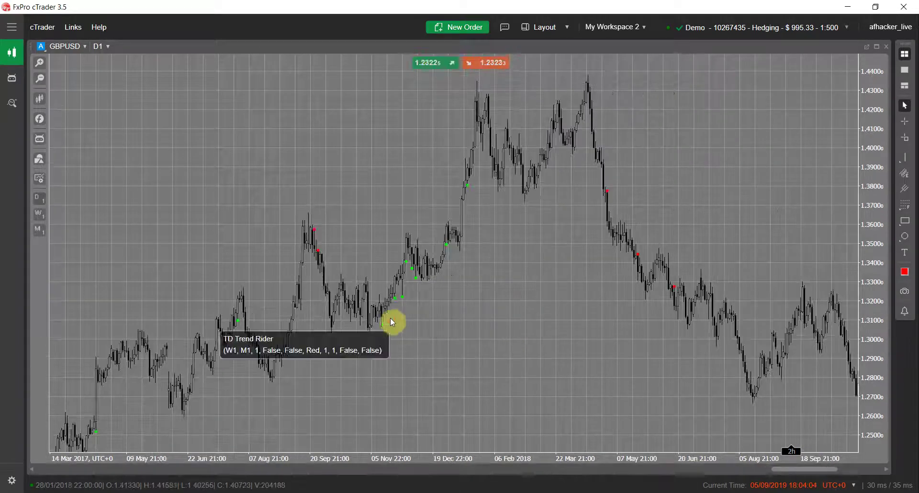
pyautogui.moveTo(221, 290); pyautogui.dragTo(535, 305)
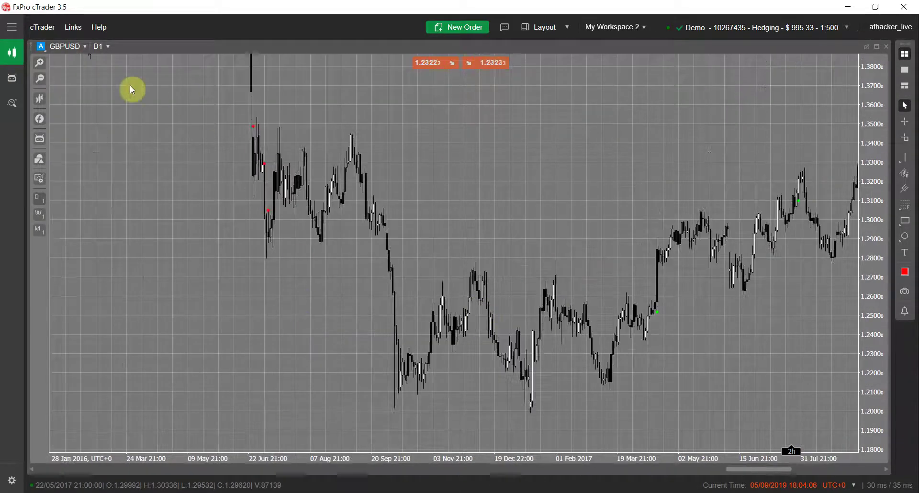
# Step: Examine the TD Trend Rider signals in the older GBPUSD daily history back to 2005 at a wider zoom
pyautogui.click(40, 82)
pyautogui.moveTo(197, 298); pyautogui.dragTo(430, 393)
pyautogui.moveTo(222, 294); pyautogui.dragTo(474, 349)
pyautogui.moveTo(327, 354); pyautogui.dragTo(527, 372)
pyautogui.moveTo(324, 370); pyautogui.dragTo(551, 373)
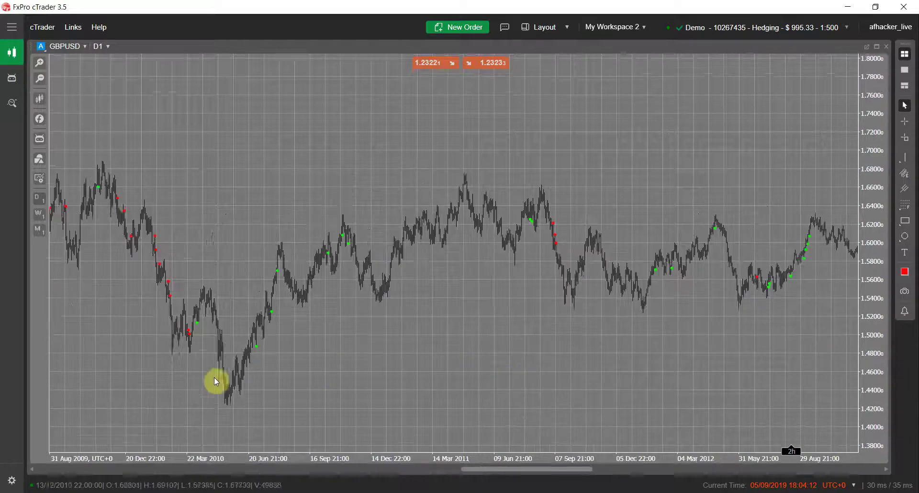
pyautogui.moveTo(160, 318); pyautogui.dragTo(458, 316)
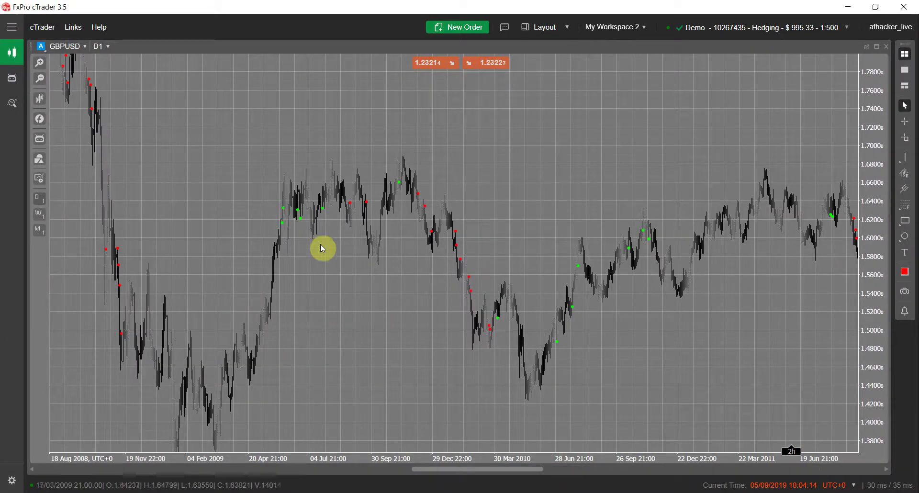
pyautogui.moveTo(242, 279); pyautogui.dragTo(480, 336)
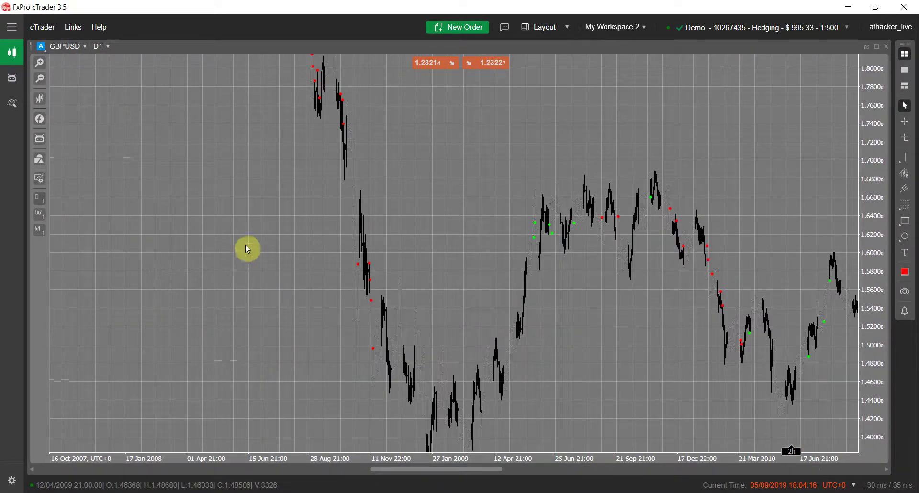
pyautogui.moveTo(211, 170); pyautogui.dragTo(373, 357)
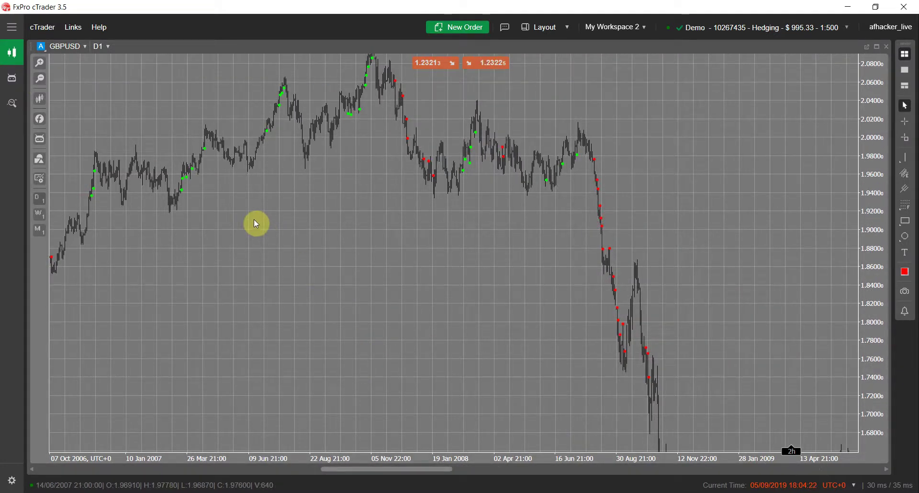
pyautogui.moveTo(346, 255); pyautogui.dragTo(569, 293)
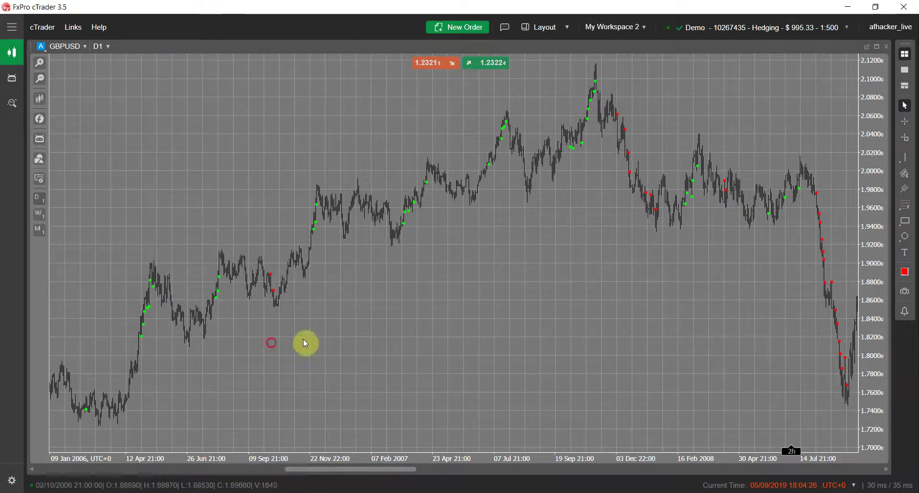
pyautogui.moveTo(269, 342); pyautogui.dragTo(480, 291)
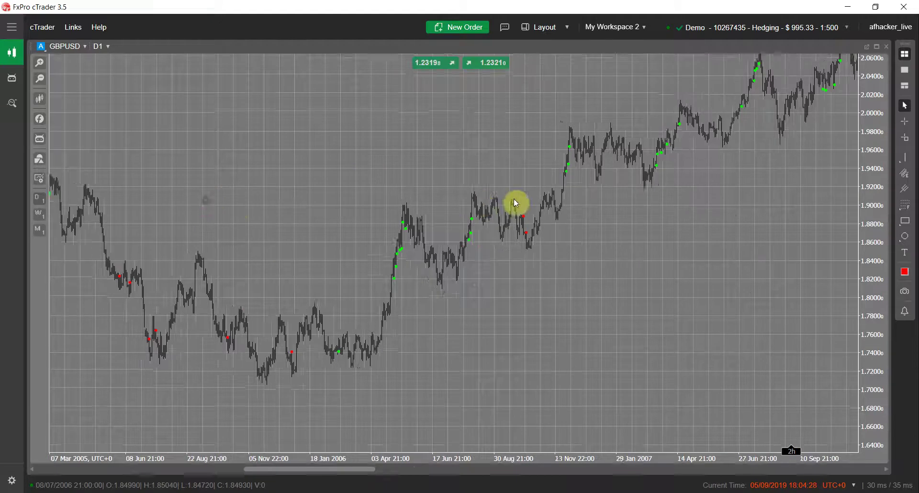
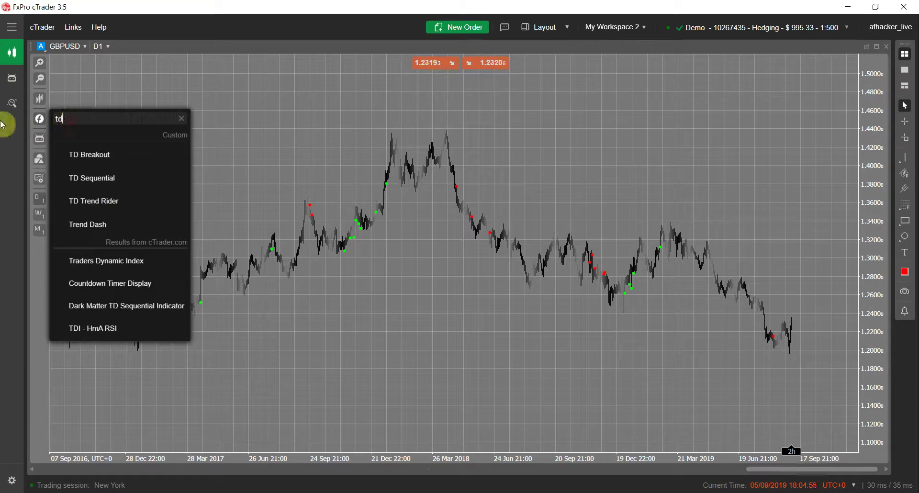
# Step: Dismiss the indicator search and switch the chart's symbol to #USSPX500, searching the watchlists for "50"
pyautogui.click(169, 86)
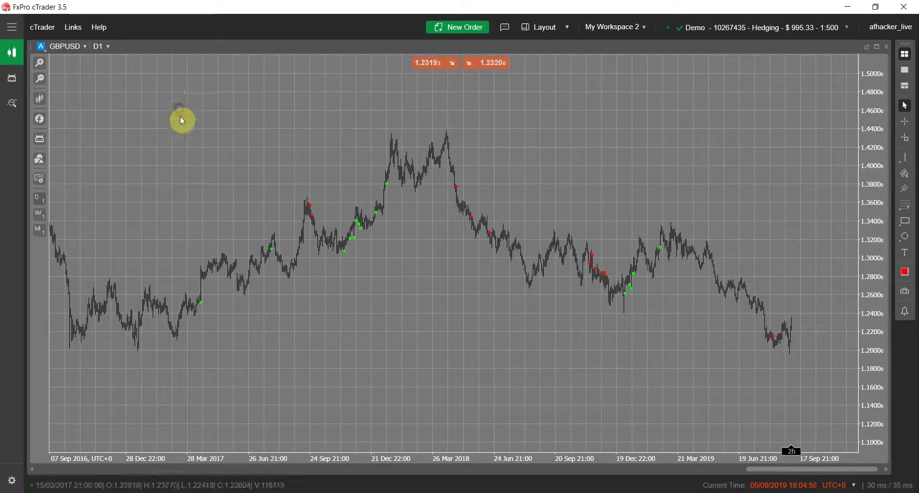
pyautogui.rightClick(180, 113)
pyautogui.moveTo(121, 205)
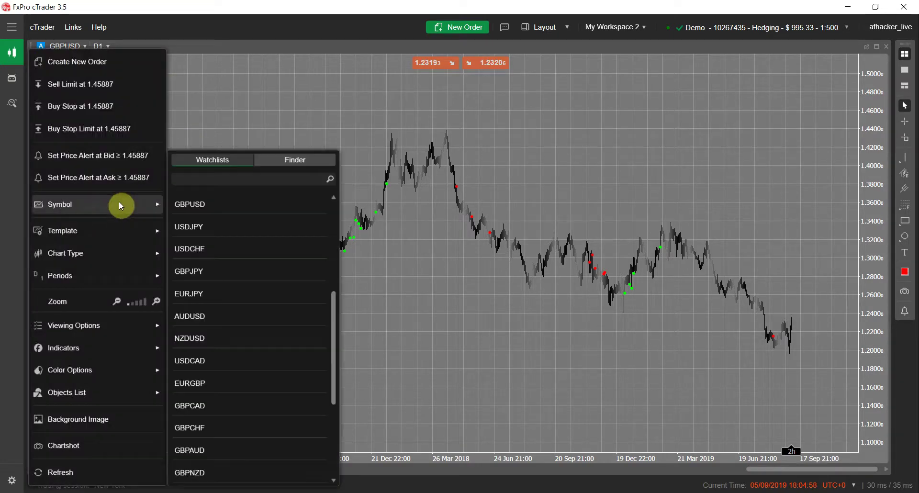
pyautogui.click(203, 183)
pyautogui.write('S')
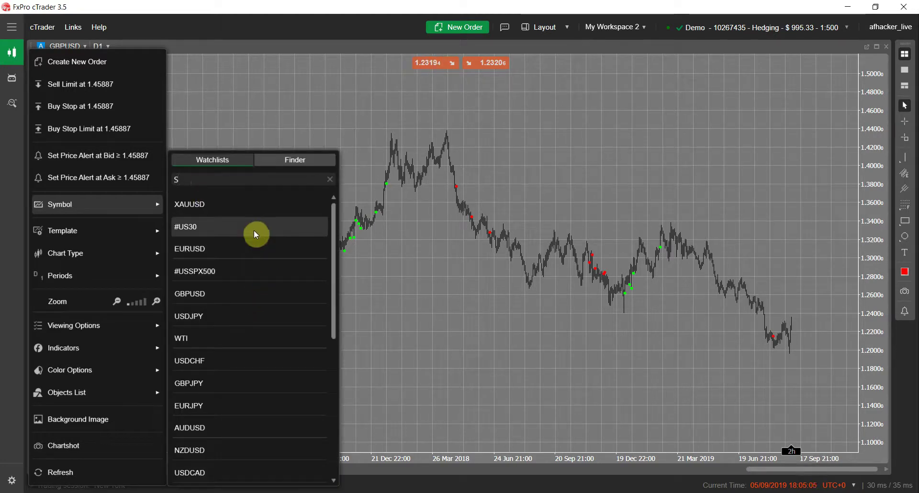
pyautogui.scroll(-5, 255, 233)
pyautogui.press('BackSpace')
pyautogui.write('50')
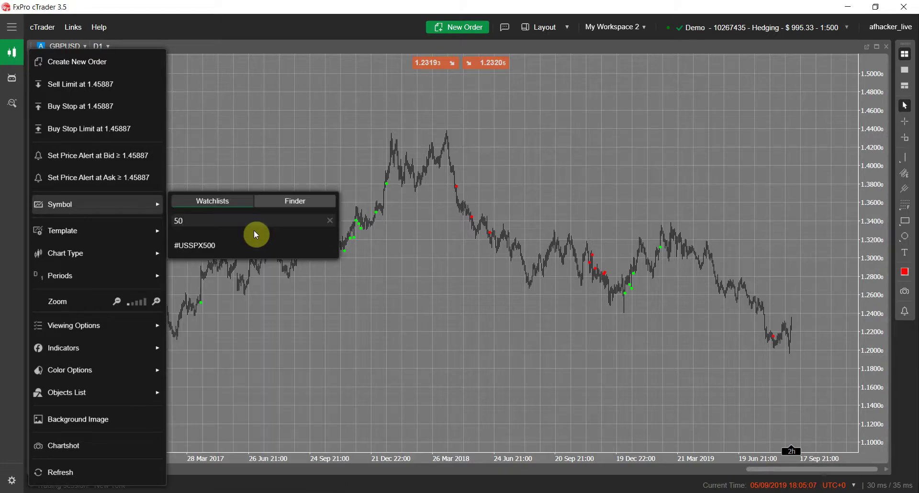
pyautogui.click(245, 245)
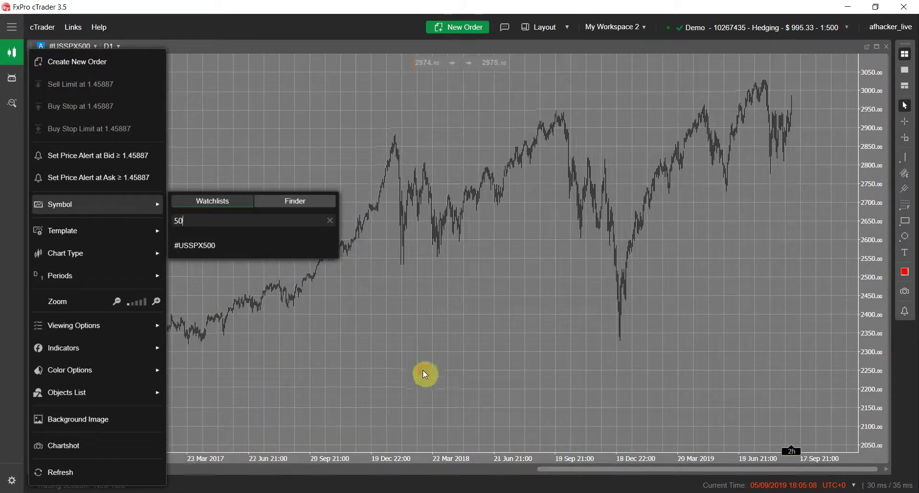
pyautogui.click(427, 264)
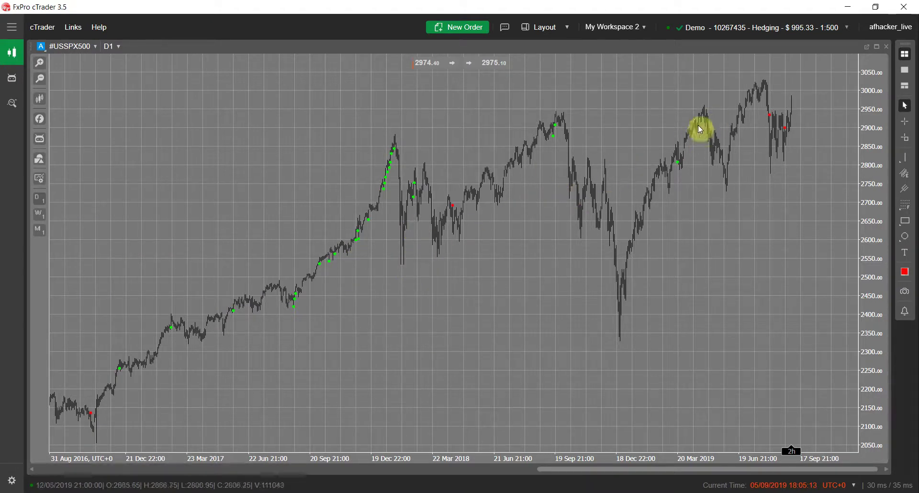
# Step: Examine the TD Trend Rider signals on the #USSPX500 daily chart from the latest candles back to 2010
pyautogui.scroll(10, 394, 328)
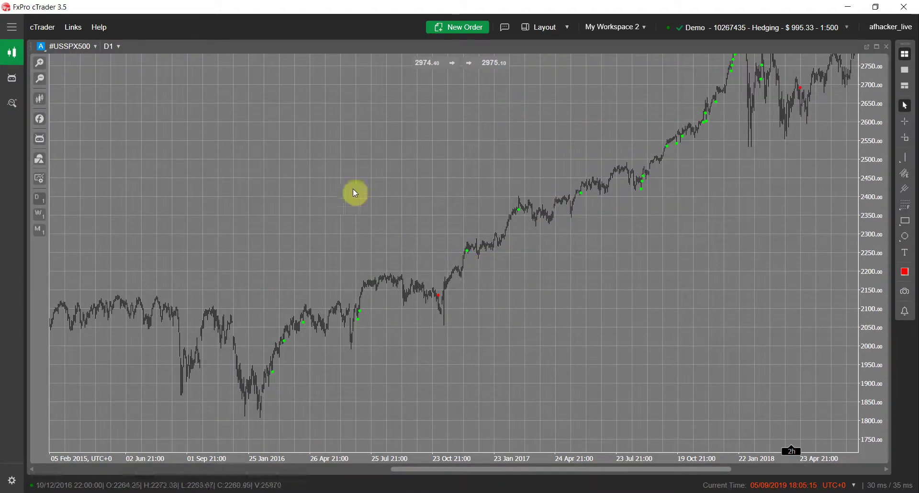
pyautogui.scroll(10, 271, 266)
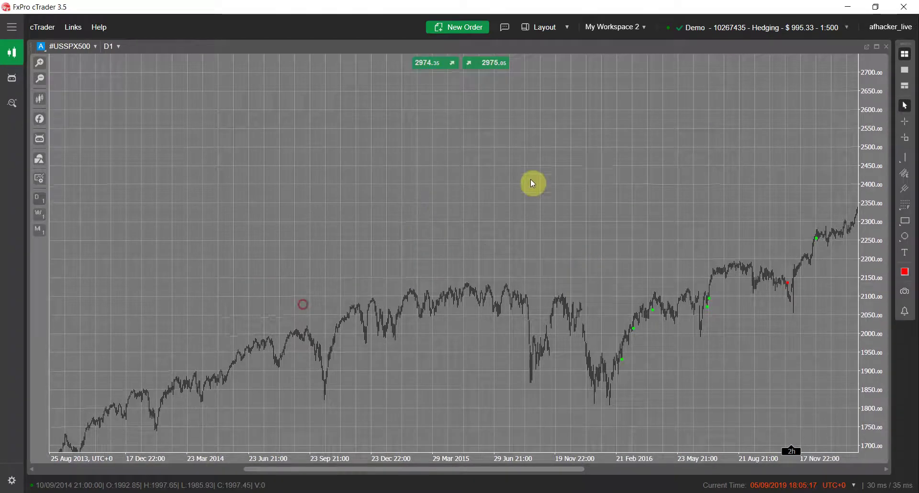
pyautogui.scroll(5, 478, 253)
pyautogui.scroll(-10, 316, 325)
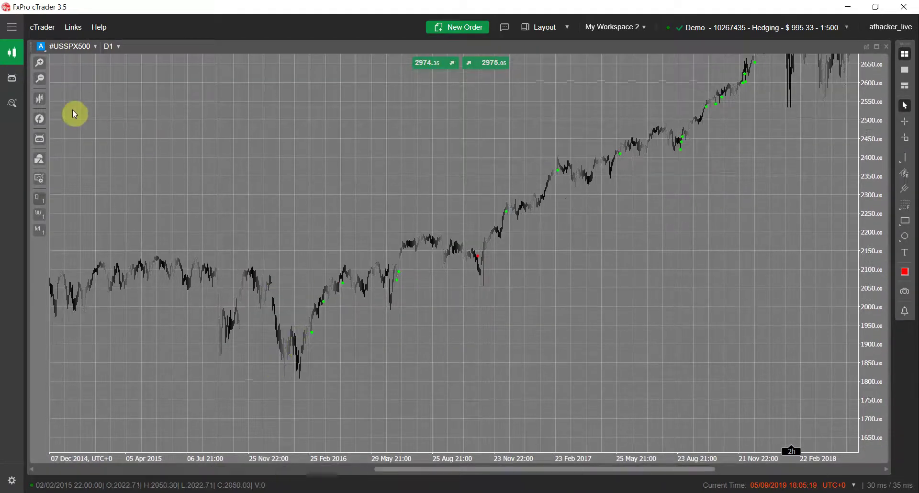
pyautogui.click(41, 80)
pyautogui.click(40, 79)
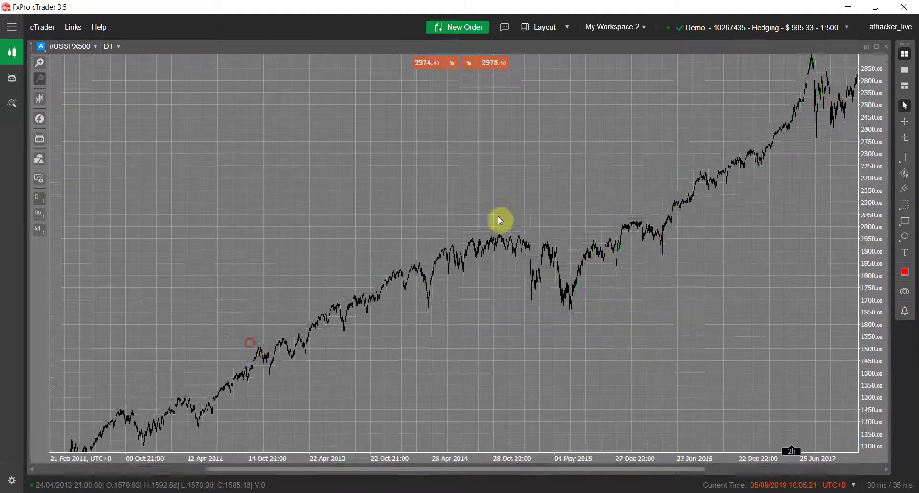
pyautogui.scroll(-3, 578, 190)
pyautogui.scroll(3, 469, 320)
pyautogui.scroll(15, 469, 320)
pyautogui.scroll(-15, 571, 252)
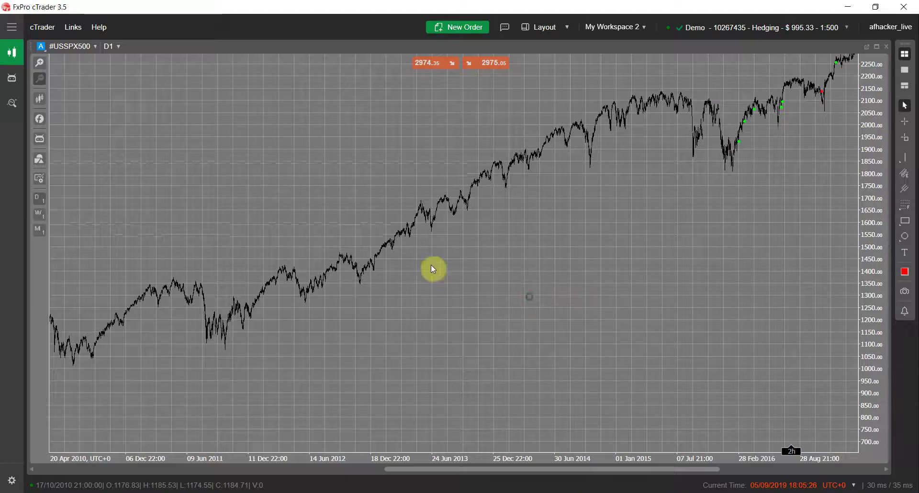
pyautogui.scroll(-8, 302, 330)
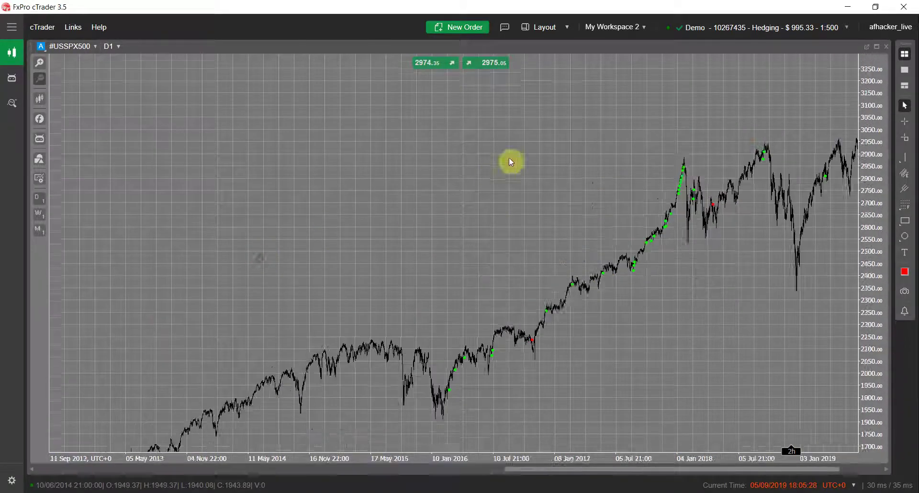
pyautogui.scroll(4, 496, 173)
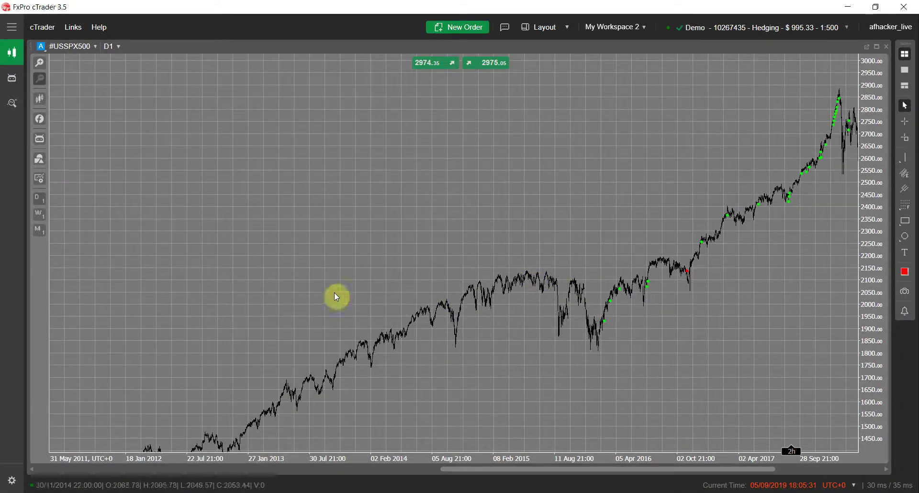
pyautogui.scroll(-3, 359, 336)
pyautogui.scroll(-4, 133, 420)
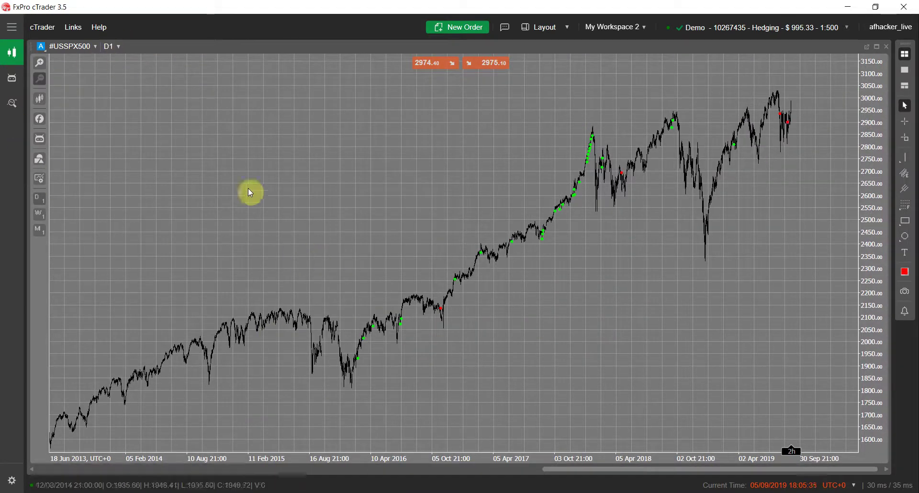
# Step: Check the #USSPX500 history back to 2003 for TD Trend Rider signals and return to the latest candles
pyautogui.scroll(1, 322, 287)
pyautogui.moveTo(323, 288); pyautogui.dragTo(187, 167)
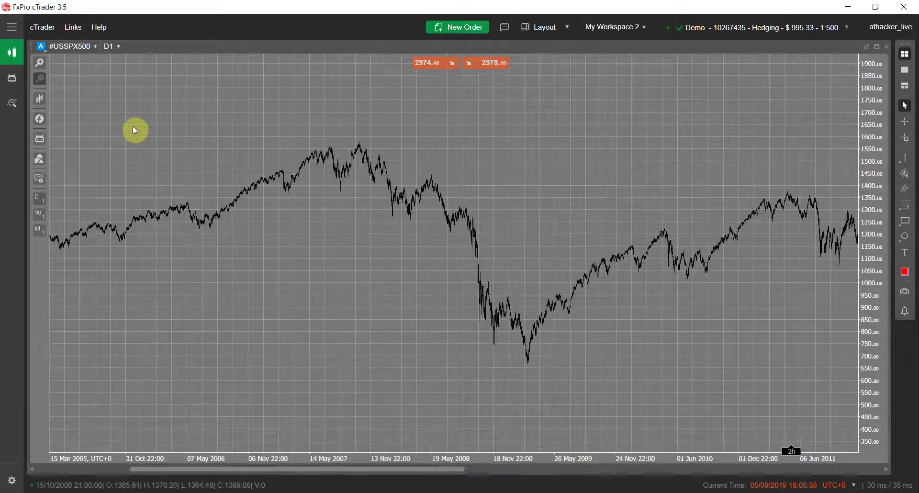
pyautogui.moveTo(258, 270); pyautogui.dragTo(650, 234)
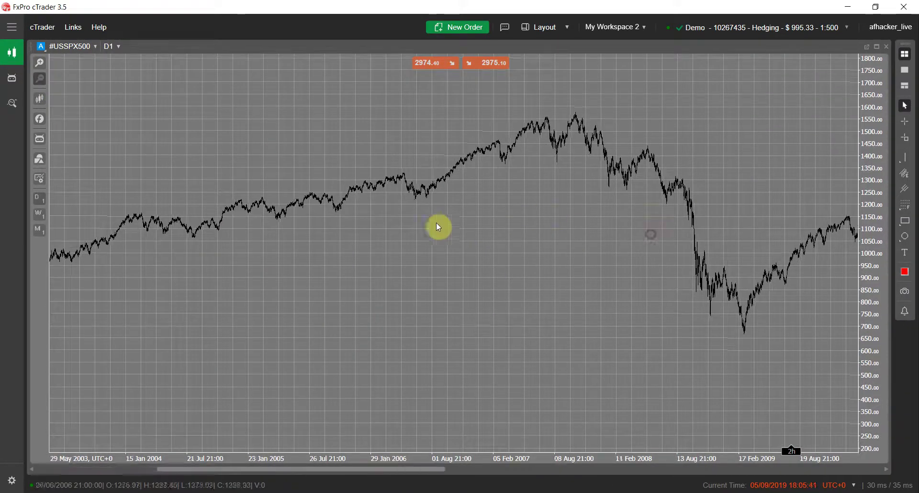
pyautogui.scroll(-10, 466, 254)
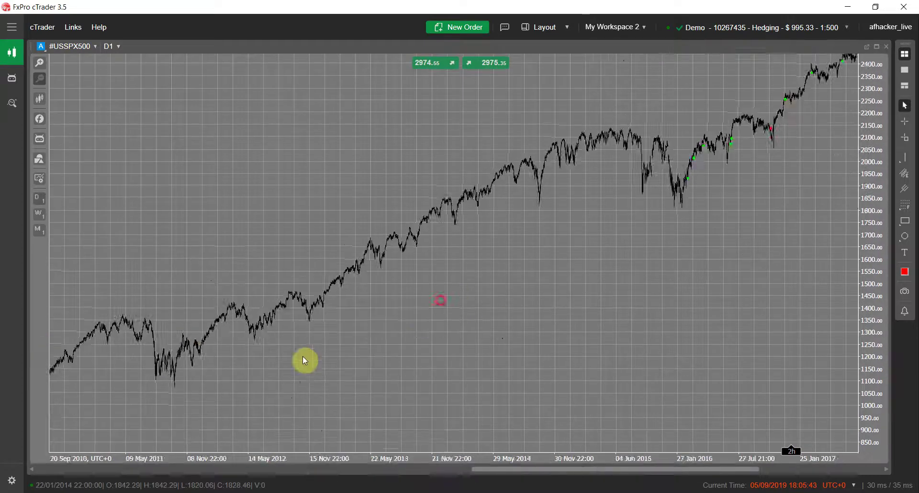
pyautogui.scroll(-5, 419, 317)
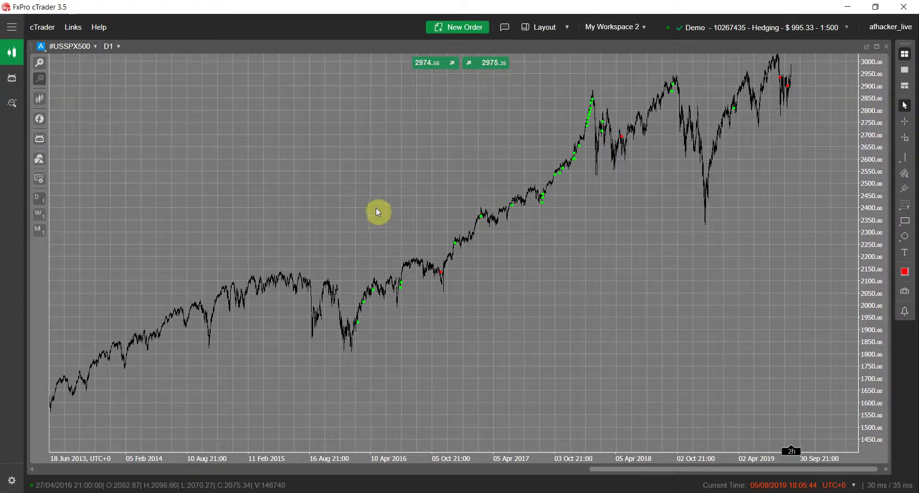
# Step: Set the TD Trend Rider indicator's Longer TF to Weekly on the #USSPX500 daily chart
pyautogui.rightClick(379, 207)
pyautogui.moveTo(269, 391)
pyautogui.moveTo(173, 395)
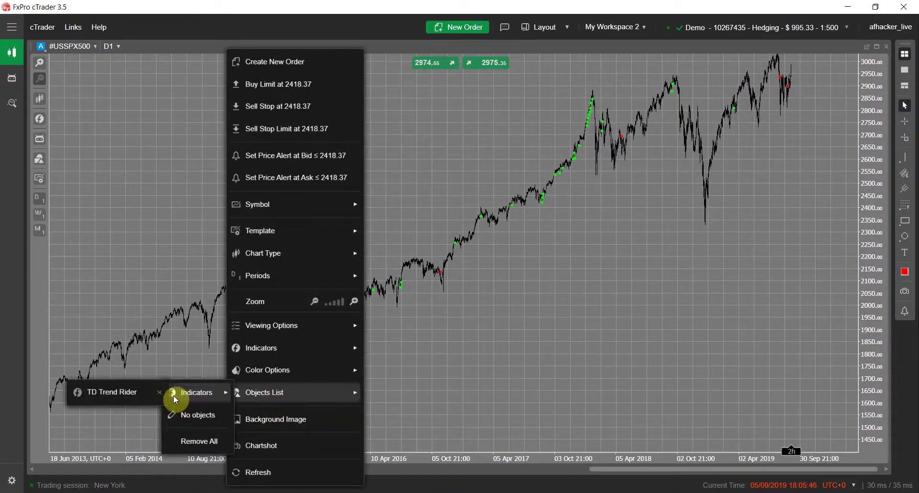
pyautogui.click(115, 396)
pyautogui.click(460, 177)
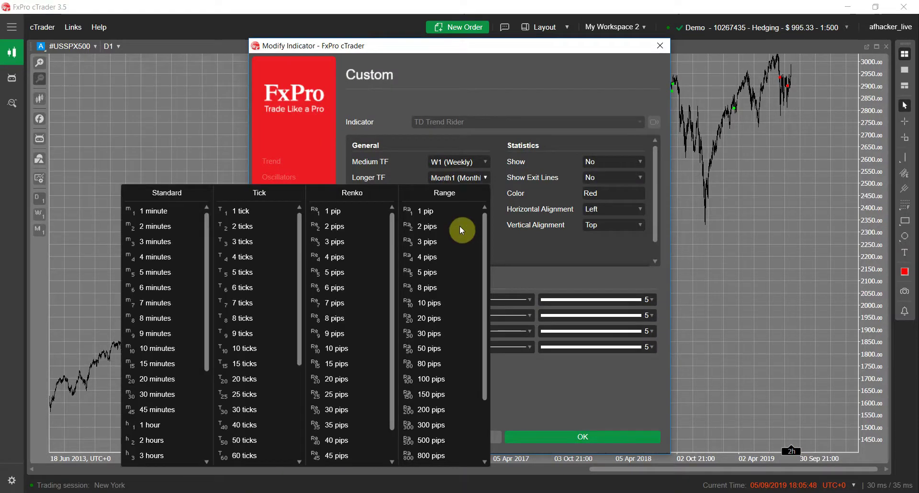
pyautogui.scroll(-2, 168, 423)
pyautogui.click(158, 438)
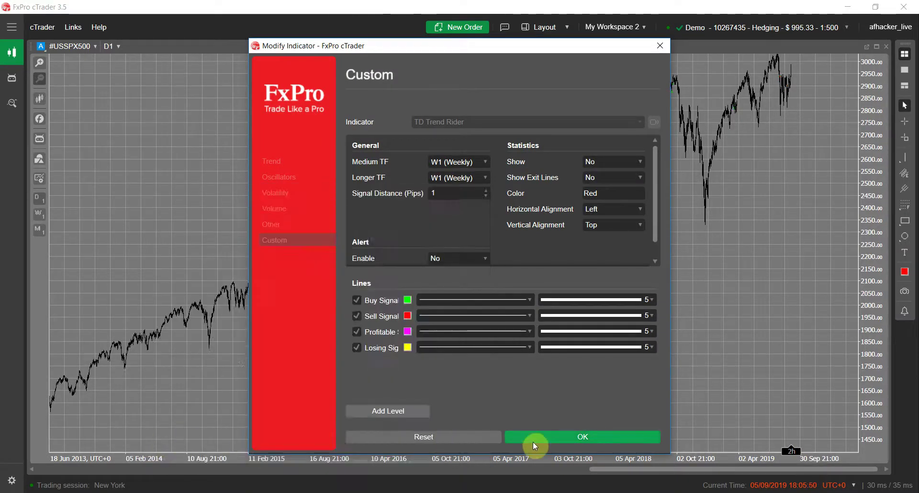
pyautogui.click(587, 437)
# Step: Examine the TD Trend Rider signals with the weekly longer timeframe across the #USSPX500 daily history, both zoomed out and closer
pyautogui.scroll(5, 542, 329)
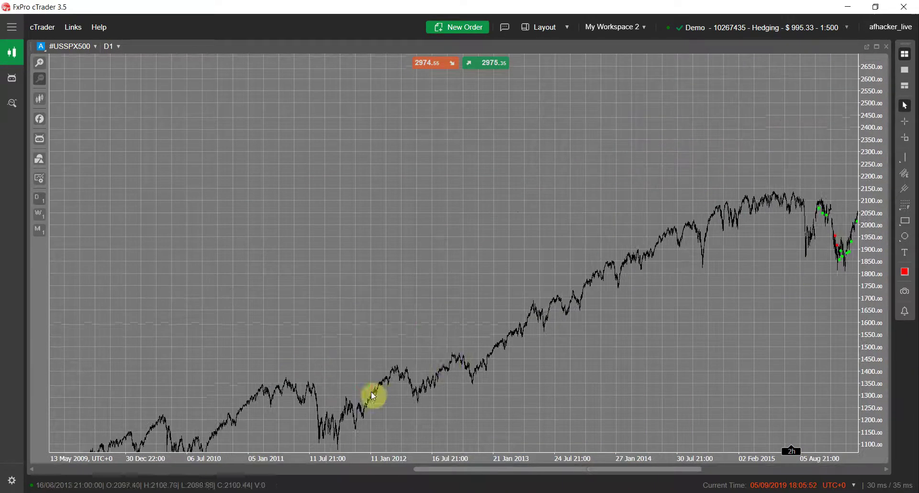
pyautogui.scroll(8, 545, 333)
pyautogui.scroll(-12, 777, 288)
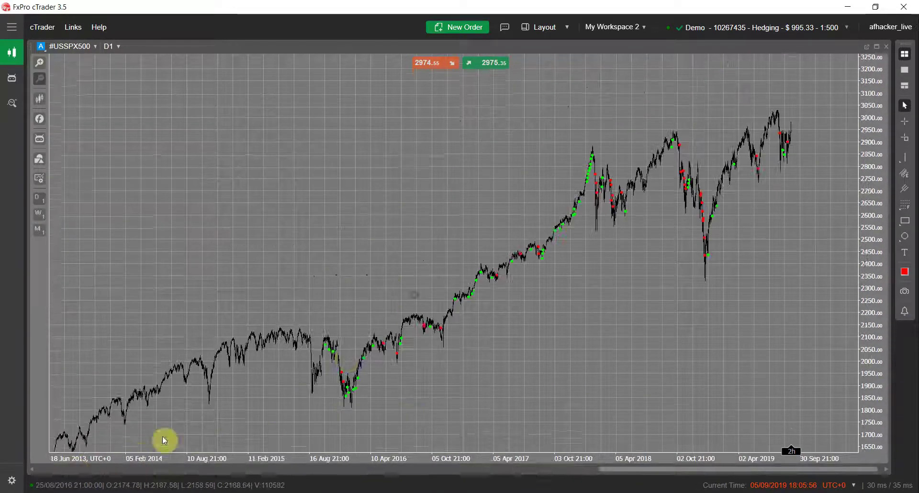
pyautogui.click(38, 66)
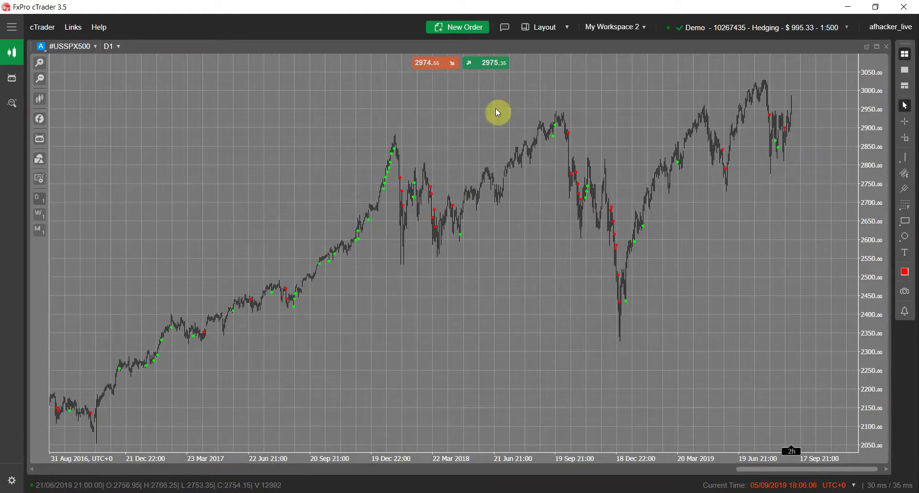
pyautogui.moveTo(288, 267); pyautogui.dragTo(580, 164)
pyautogui.moveTo(249, 266); pyautogui.dragTo(365, 267)
pyautogui.moveTo(431, 262); pyautogui.dragTo(463, 296)
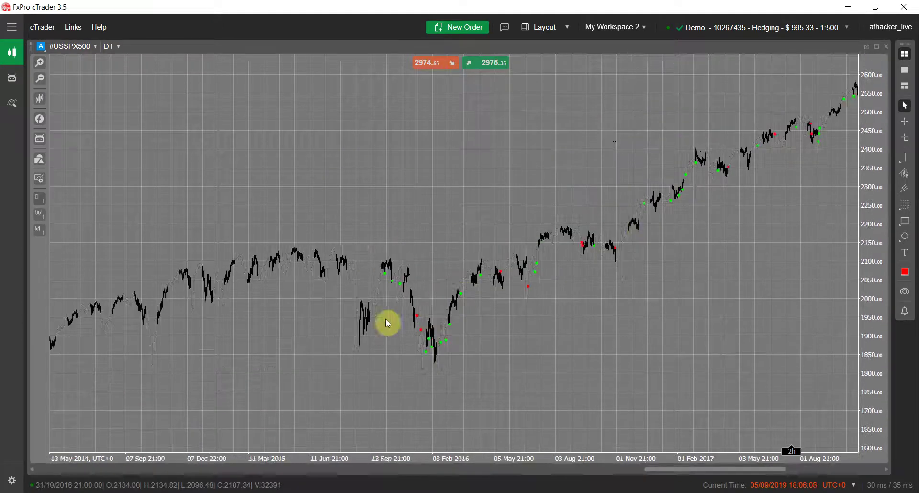
pyautogui.moveTo(528, 216); pyautogui.dragTo(412, 310)
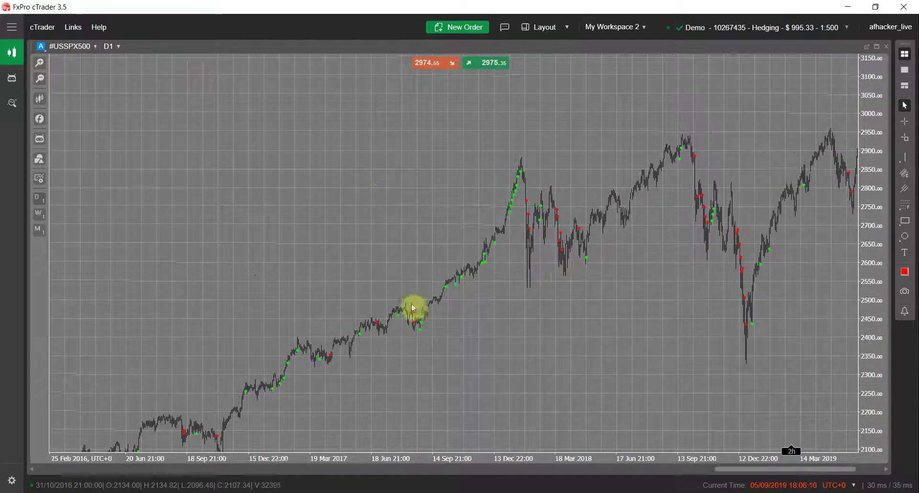
# Step: Switch the chart's symbol to XAUUSD, searching the watchlists for "xau"
pyautogui.rightClick(286, 212)
pyautogui.moveTo(209, 210)
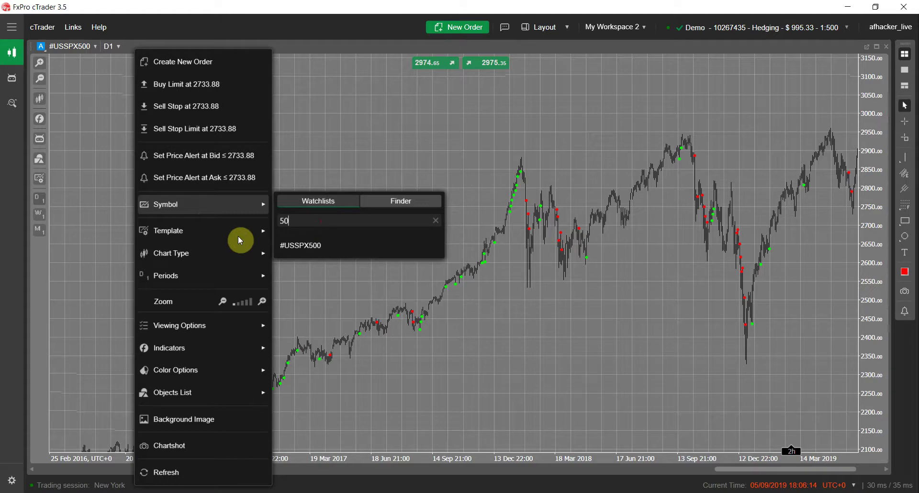
pyautogui.press('BackSpace')
pyautogui.press('BackSpace')
pyautogui.write('xau')
pyautogui.click(293, 245)
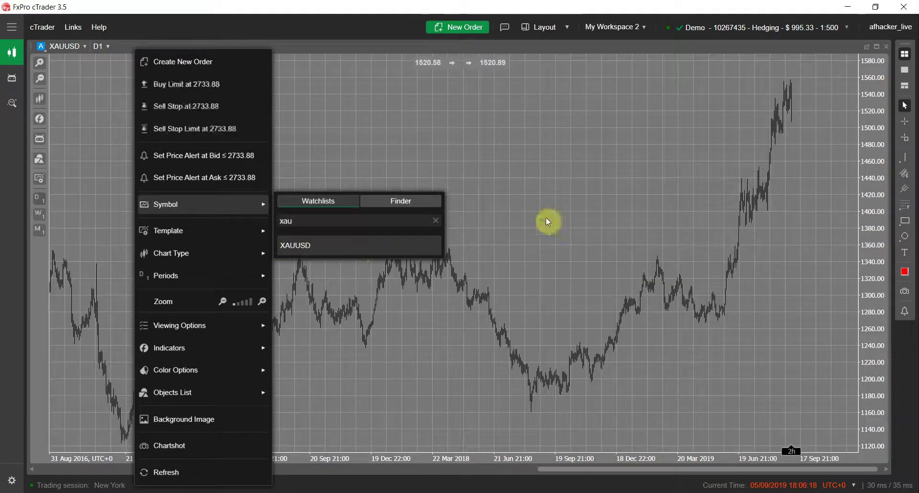
# Step: Set the TD Trend Rider indicator's Longer TF to Monthly on the XAUUSD daily chart
pyautogui.rightClick(468, 156)
pyautogui.moveTo(422, 393)
pyautogui.moveTo(275, 392)
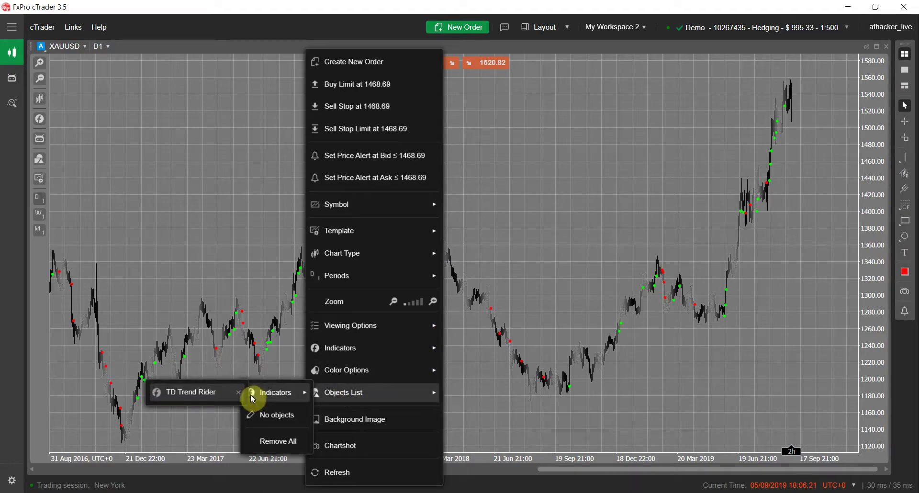
pyautogui.click(197, 393)
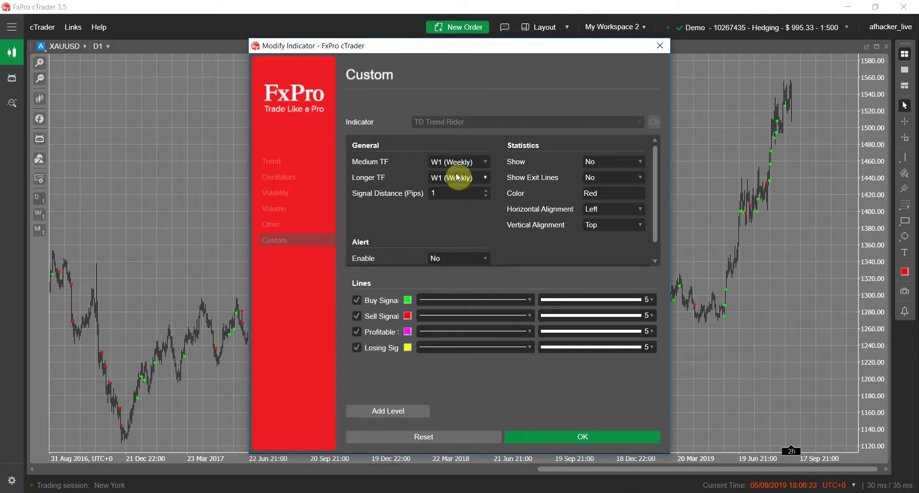
pyautogui.click(446, 181)
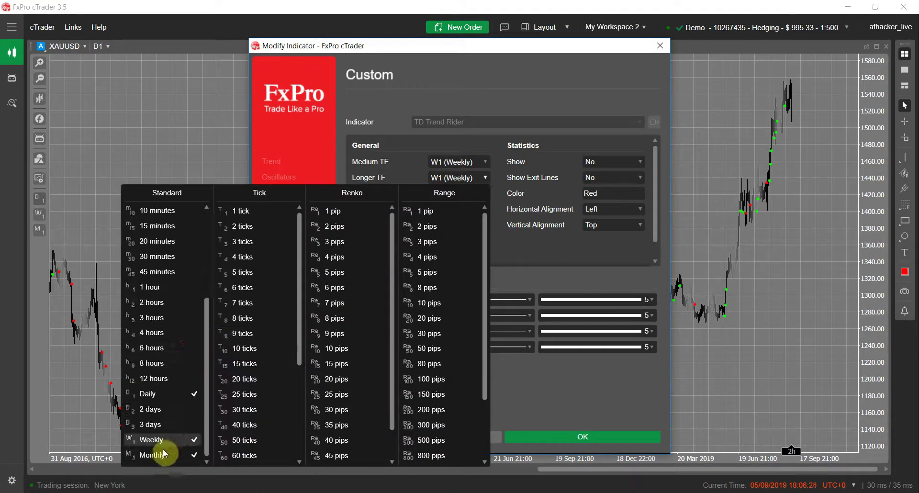
pyautogui.click(162, 449)
pyautogui.click(527, 436)
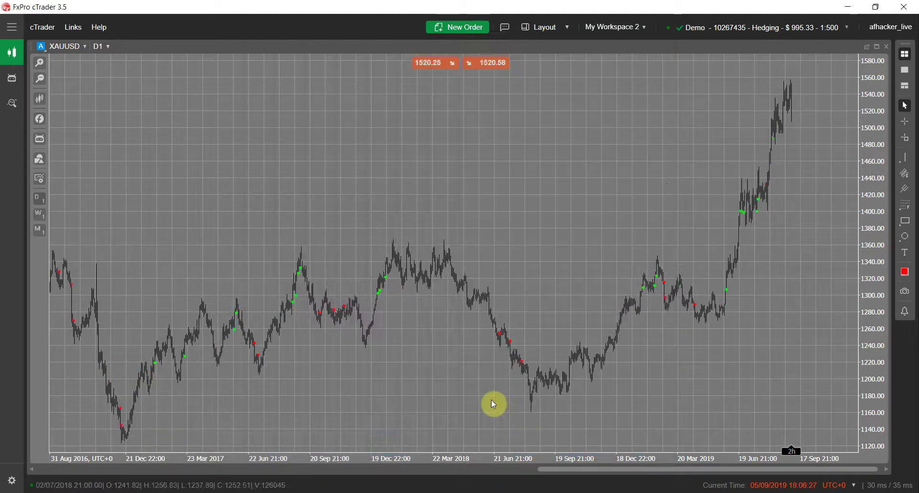
# Step: Examine the TD Trend Rider signals in the XAUUSD daily history back to 2010, finishing at a wider zoom
pyautogui.moveTo(220, 367); pyautogui.dragTo(450, 343)
pyautogui.moveTo(254, 373); pyautogui.dragTo(483, 247)
pyautogui.moveTo(160, 246); pyautogui.dragTo(354, 318)
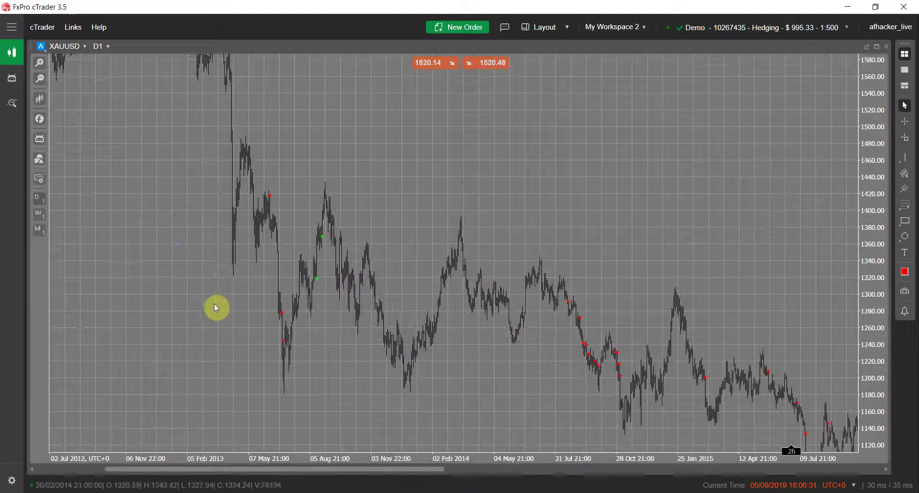
pyautogui.moveTo(339, 395); pyautogui.dragTo(265, 276)
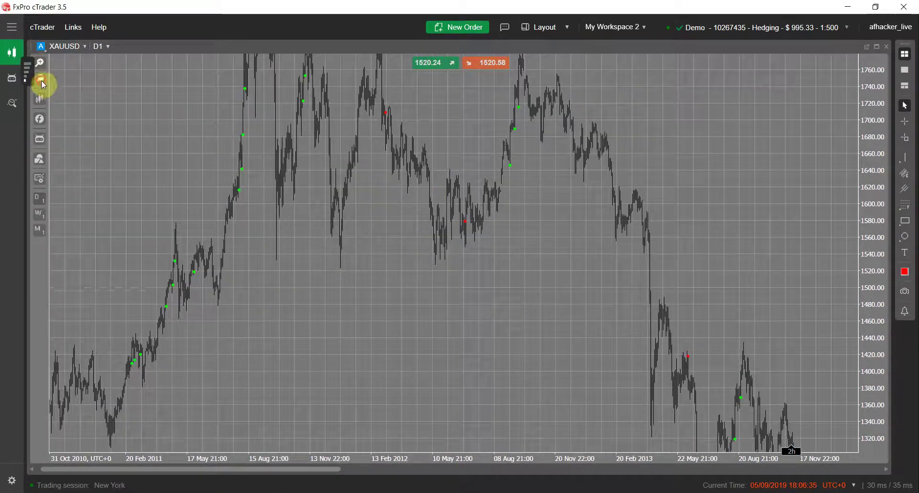
pyautogui.click(39, 78)
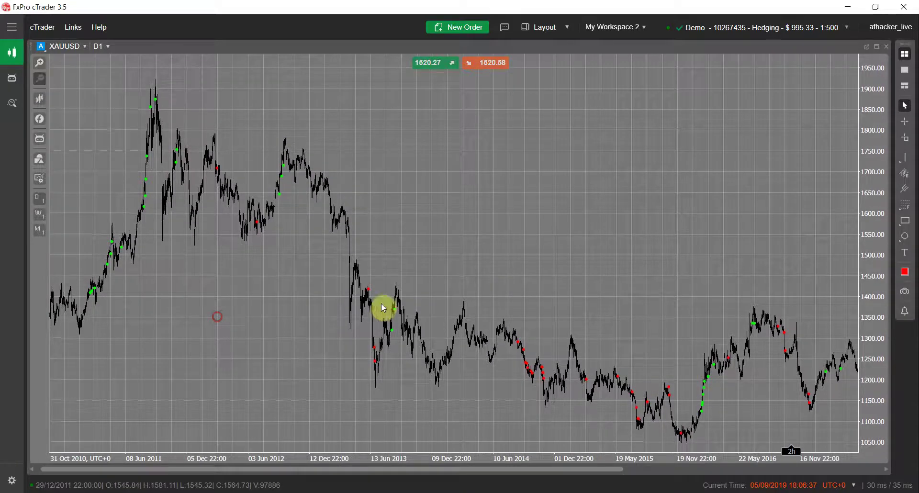
pyautogui.scroll(-2, 335, 311)
pyautogui.scroll(2, 383, 303)
pyautogui.scroll(-1, 488, 302)
pyautogui.scroll(1, 335, 230)
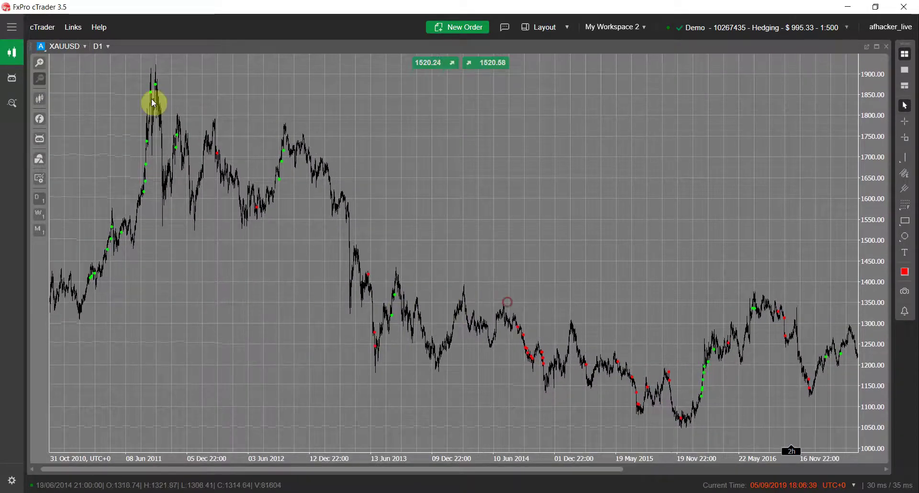
# Step: Examine the XAUUSD TD Trend Rider signals from late 2010 to mid-2012 at a closer zoom
pyautogui.click(39, 63)
pyautogui.scroll(5, 607, 288)
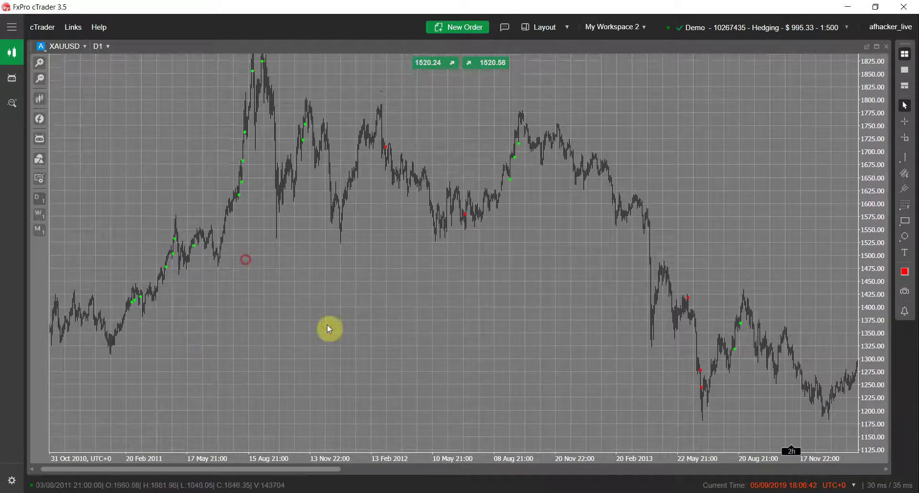
pyautogui.click(39, 63)
pyautogui.scroll(4, 662, 310)
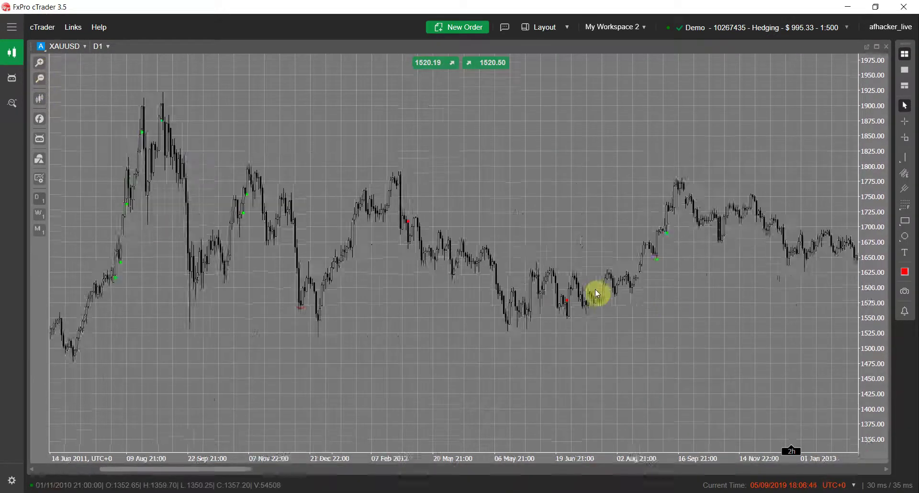
pyautogui.scroll(3, 512, 178)
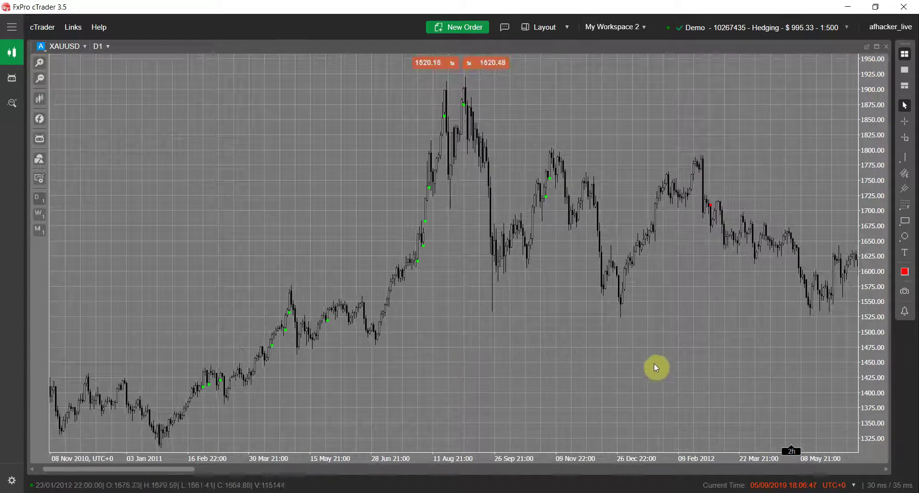
pyautogui.scroll(-10, 722, 389)
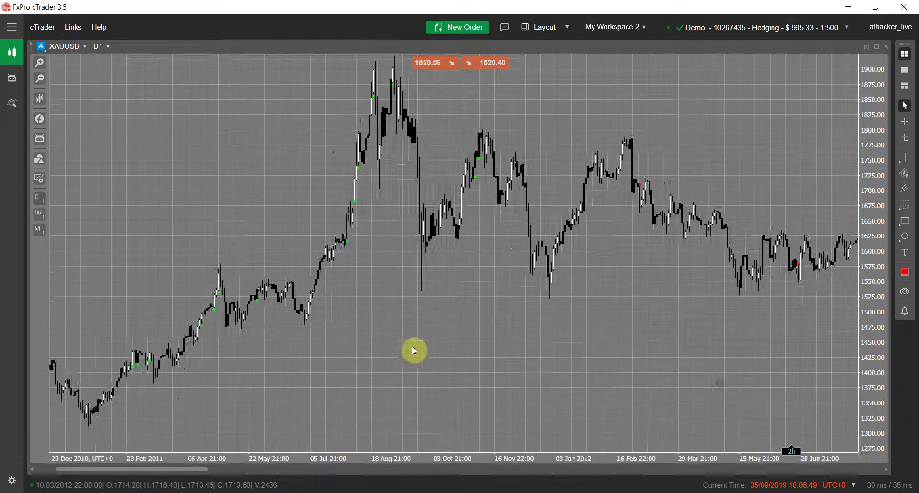
# Step: Follow the XAUUSD TD Trend Rider signals from 2012 forward to the latest 2019 candles
pyautogui.scroll(-8, 455, 361)
pyautogui.scroll(-10, 602, 376)
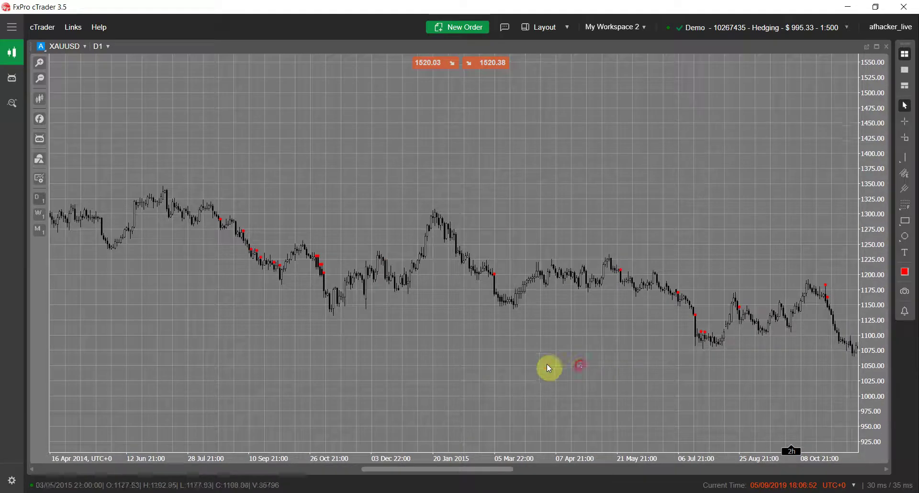
pyautogui.scroll(3, 550, 364)
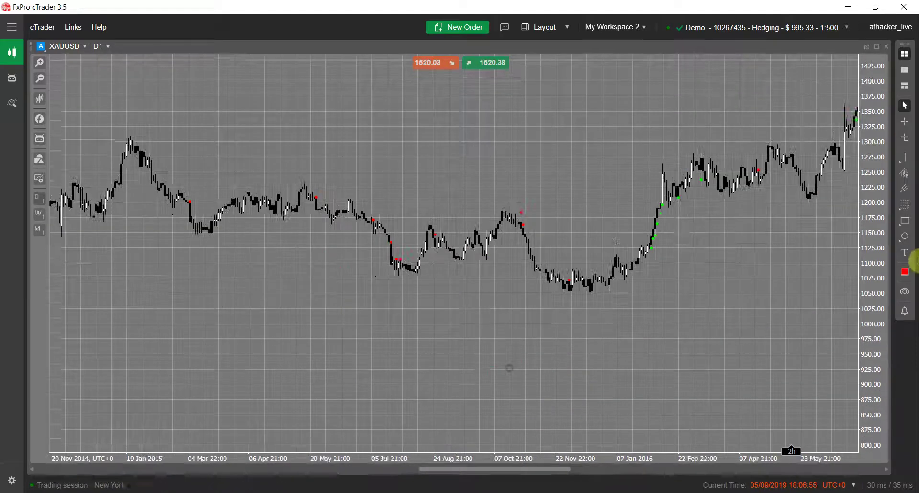
pyautogui.scroll(-6, 451, 362)
pyautogui.scroll(-8, 698, 343)
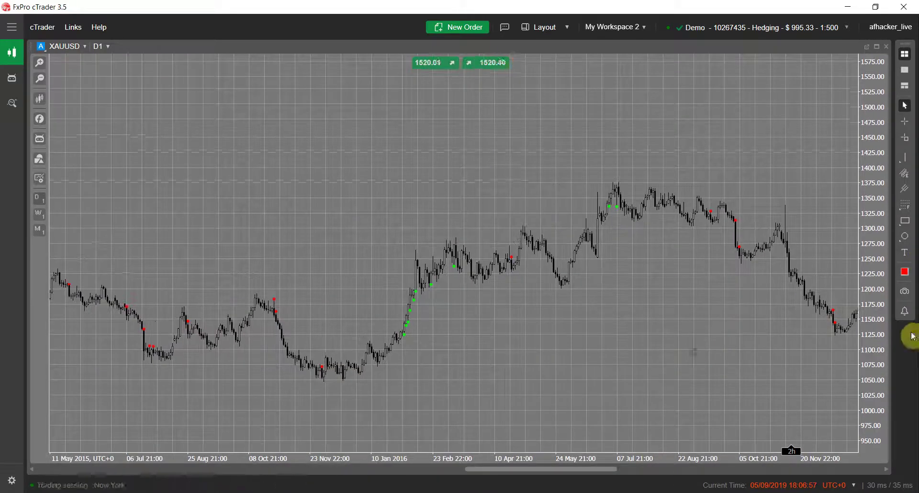
pyautogui.scroll(-10, 619, 330)
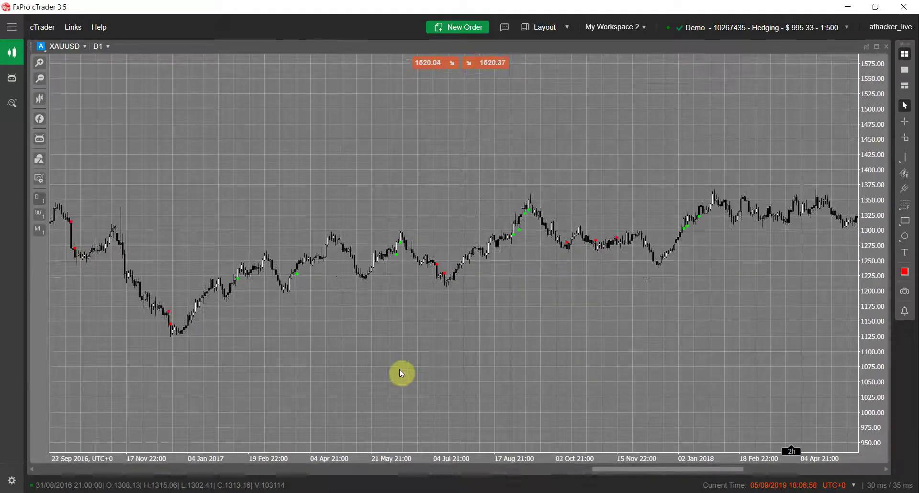
pyautogui.scroll(-6, 694, 361)
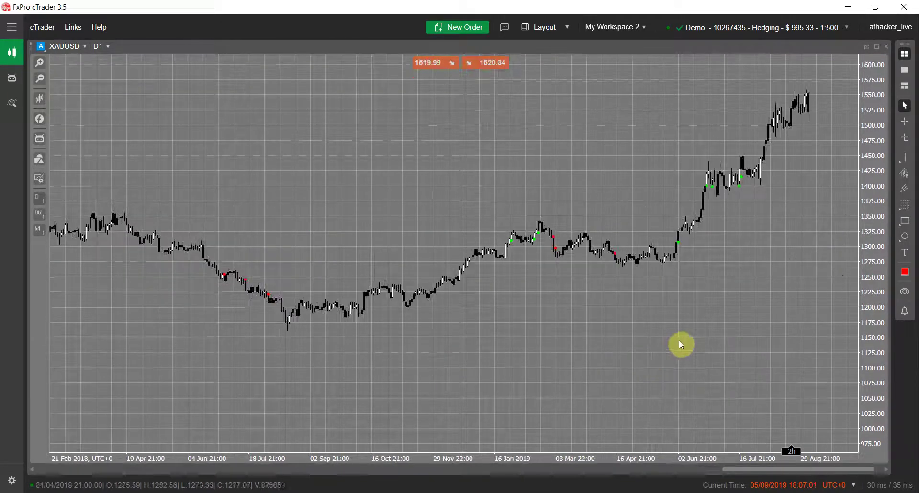
# Step: Switch the chart's symbol to EURUSD, searching the watchlists for "euru"
pyautogui.rightClick(176, 141)
pyautogui.moveTo(92, 208)
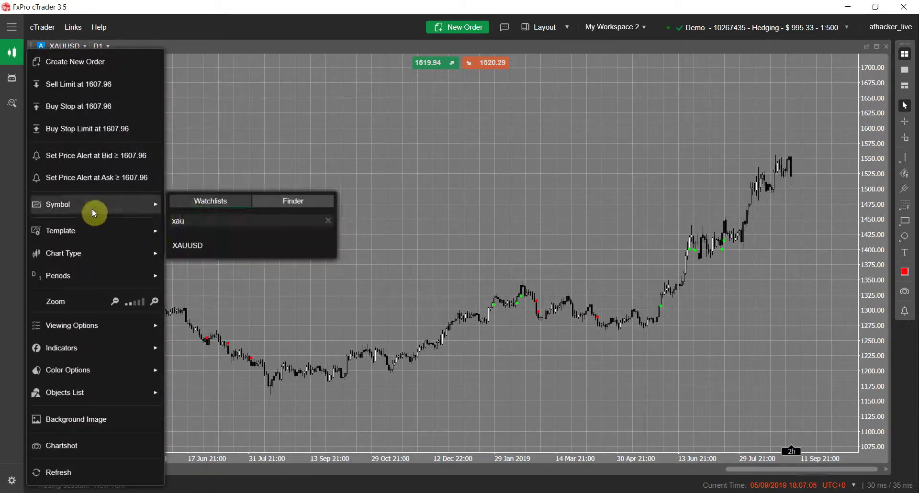
pyautogui.press('BackSpace')
pyautogui.press('BackSpace')
pyautogui.press('BackSpace')
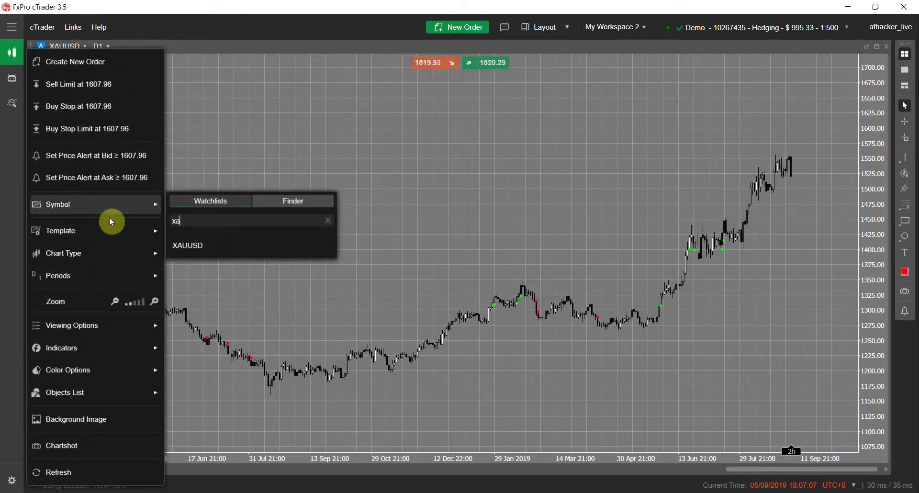
pyautogui.write('euru')
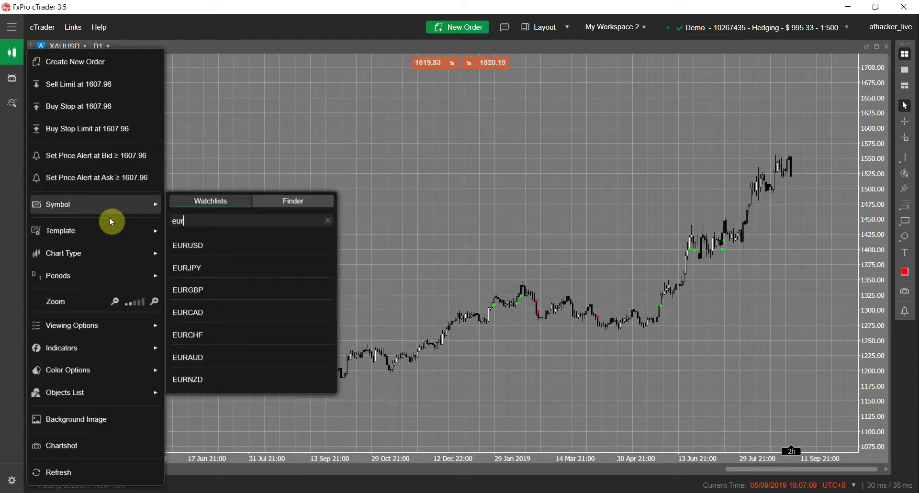
pyautogui.click(181, 251)
# Step: Change the EURUSD chart's period to 1 hour
pyautogui.rightClick(467, 130)
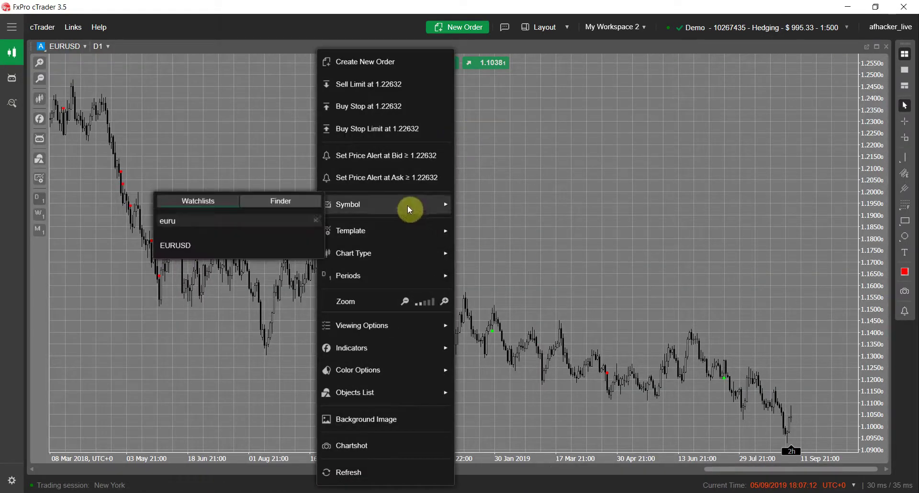
pyautogui.moveTo(365, 277)
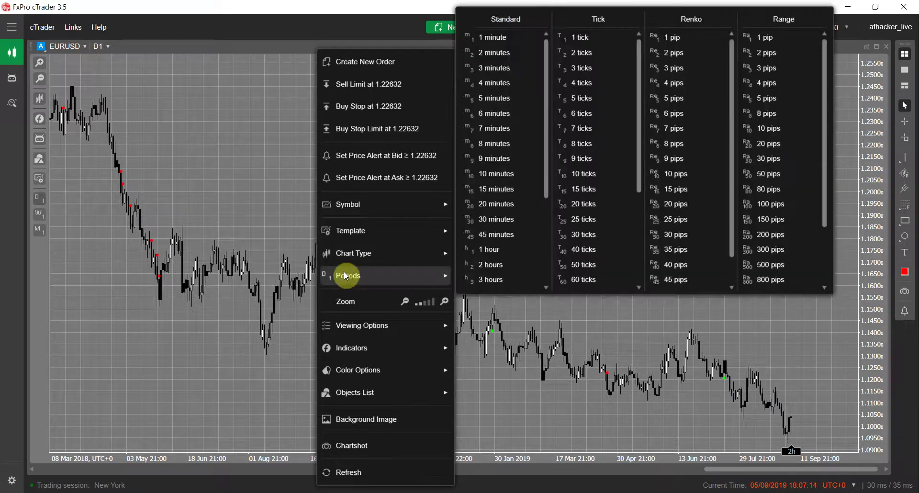
pyautogui.scroll(-1, 499, 203)
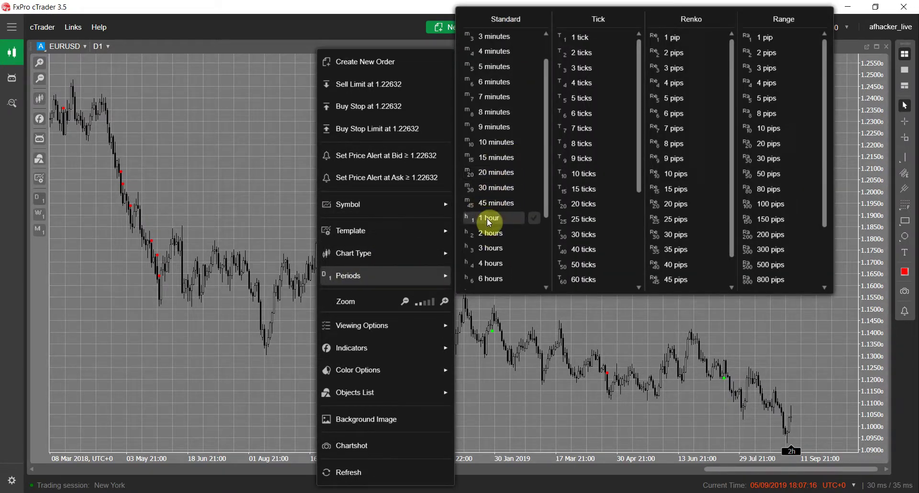
pyautogui.click(487, 217)
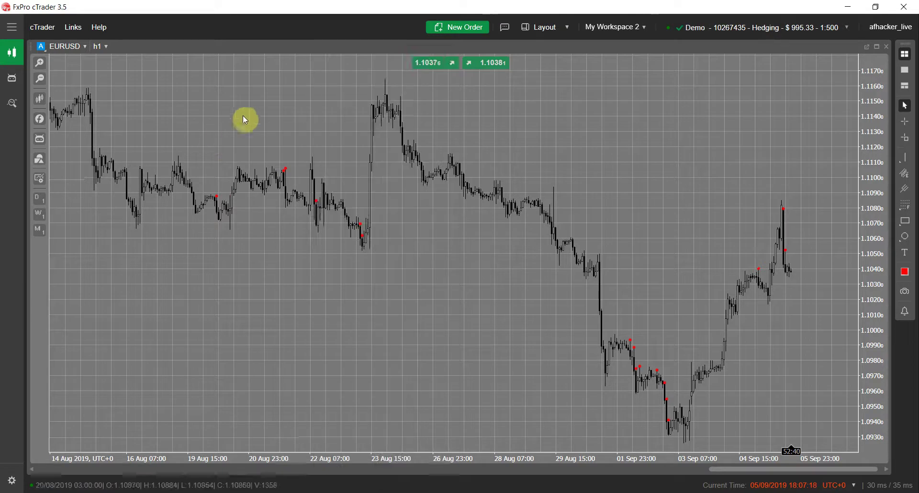
# Step: Set TD Trend Rider's Medium TF to Daily and Longer TF to Weekly on the EURUSD hourly chart
pyautogui.rightClick(219, 120)
pyautogui.moveTo(194, 392)
pyautogui.moveTo(91, 401)
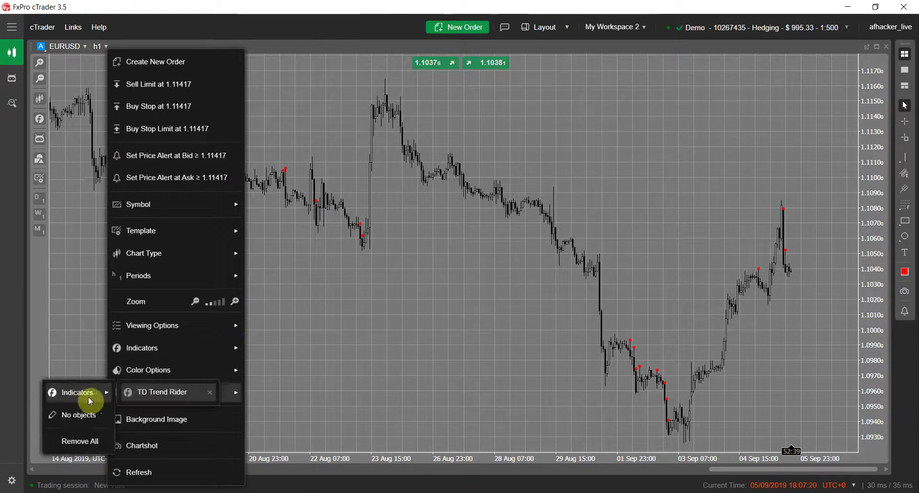
pyautogui.click(144, 396)
pyautogui.click(456, 163)
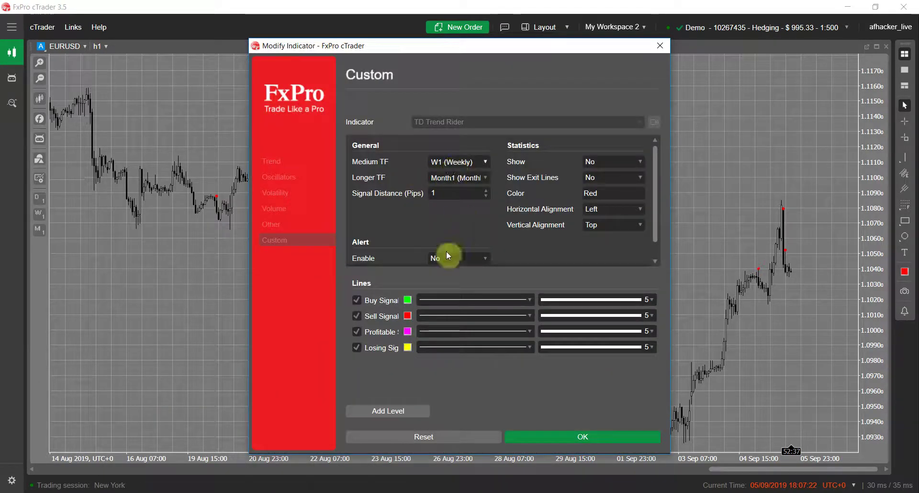
pyautogui.scroll(-3, 163, 316)
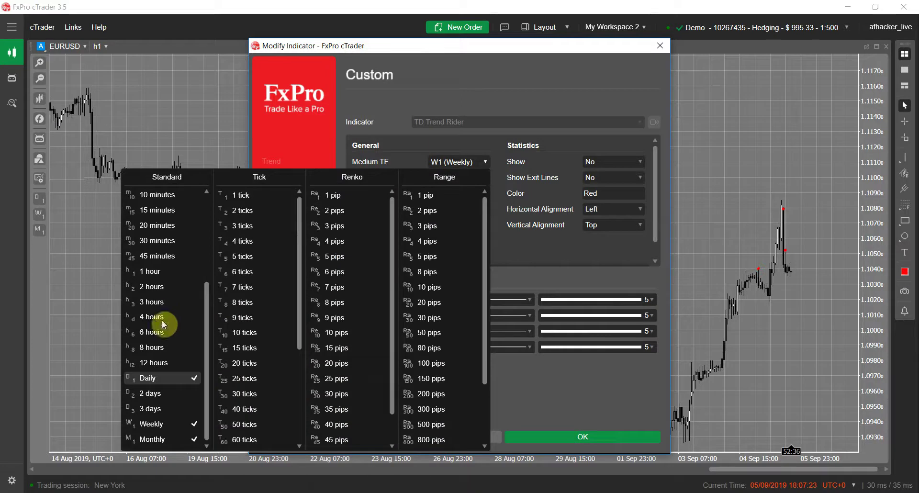
pyautogui.click(154, 381)
pyautogui.click(450, 186)
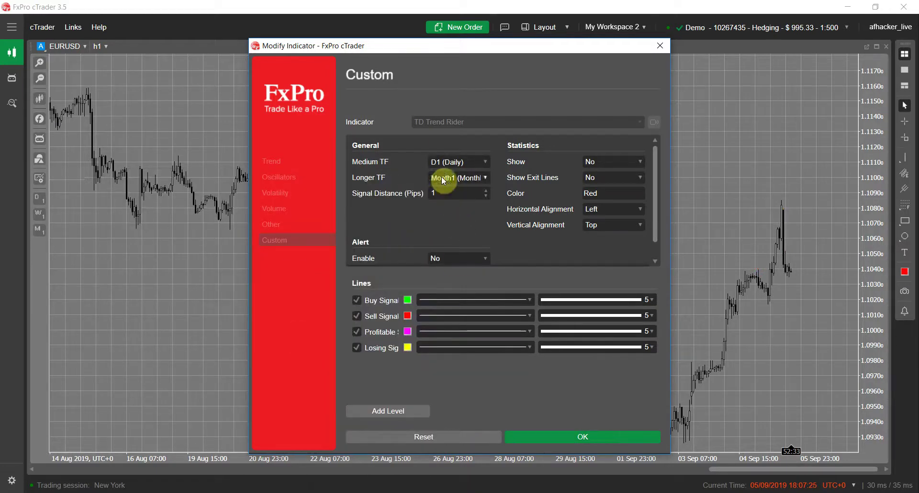
pyautogui.scroll(-3, 192, 382)
pyautogui.click(155, 440)
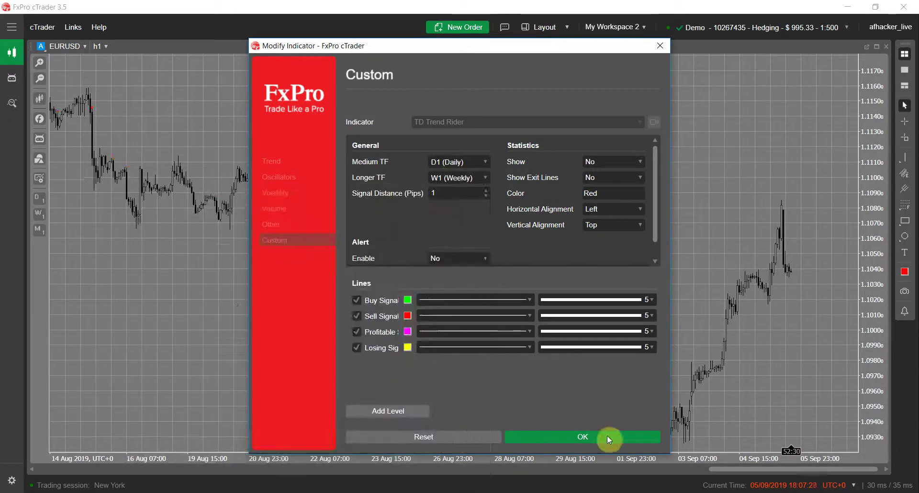
pyautogui.click(587, 437)
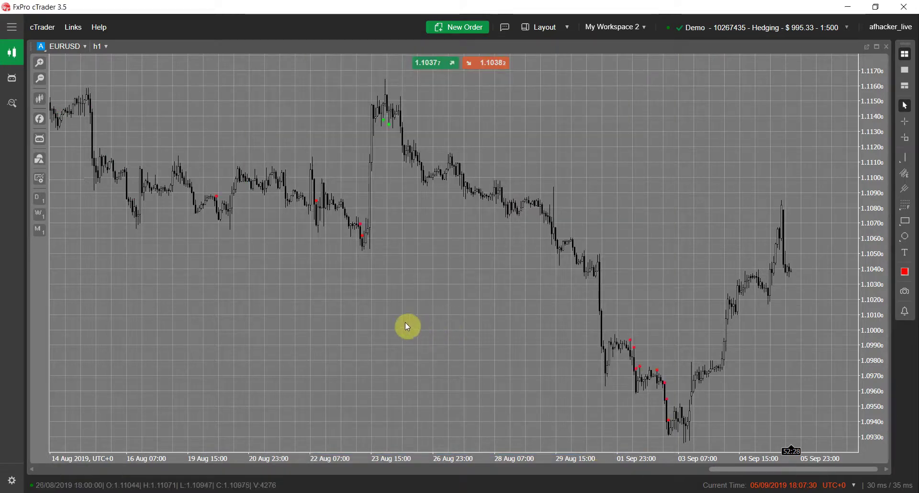
# Step: Examine the EURUSD hourly TD Trend Rider signals from September 2019 back to late December 2018, zoomed out one level
pyautogui.click(41, 79)
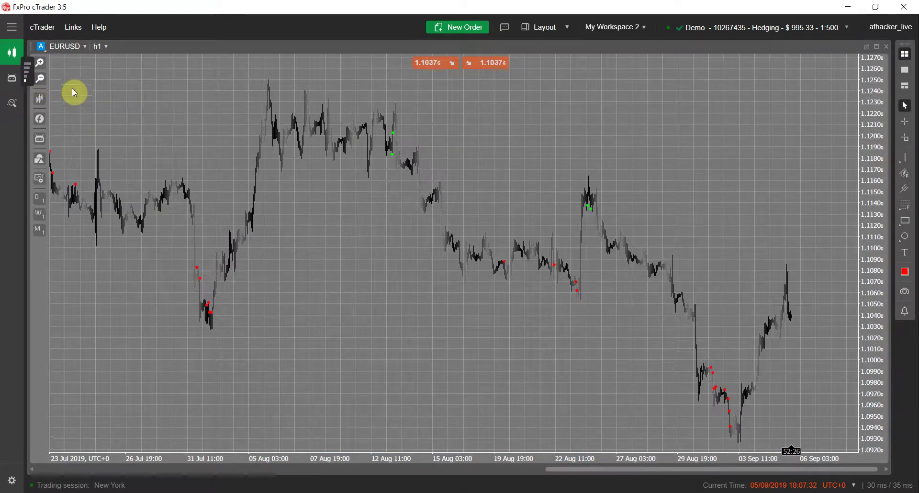
pyautogui.hscroll(-10, 223, 298)
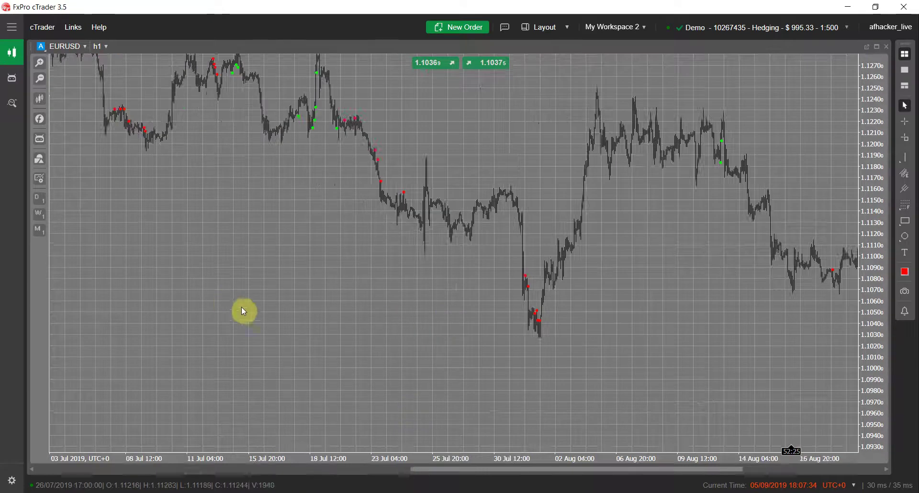
pyautogui.hscroll(-5, 340, 344)
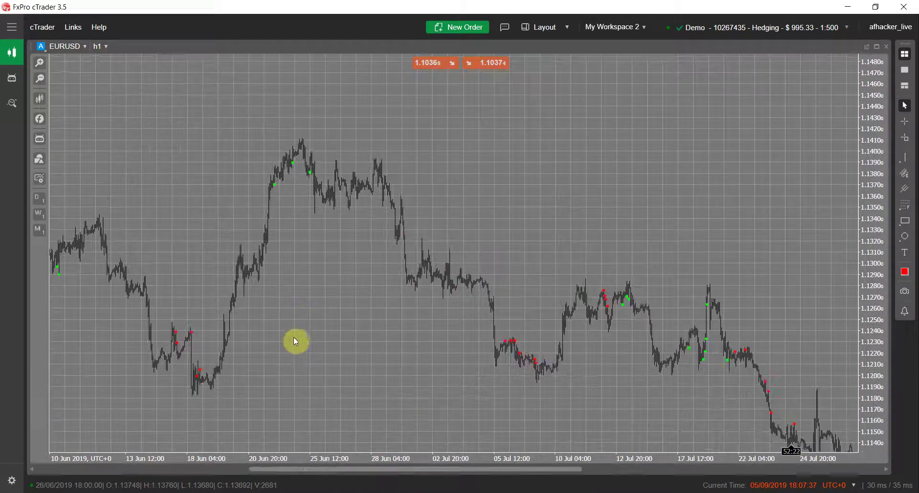
pyautogui.hscroll(-6, 270, 381)
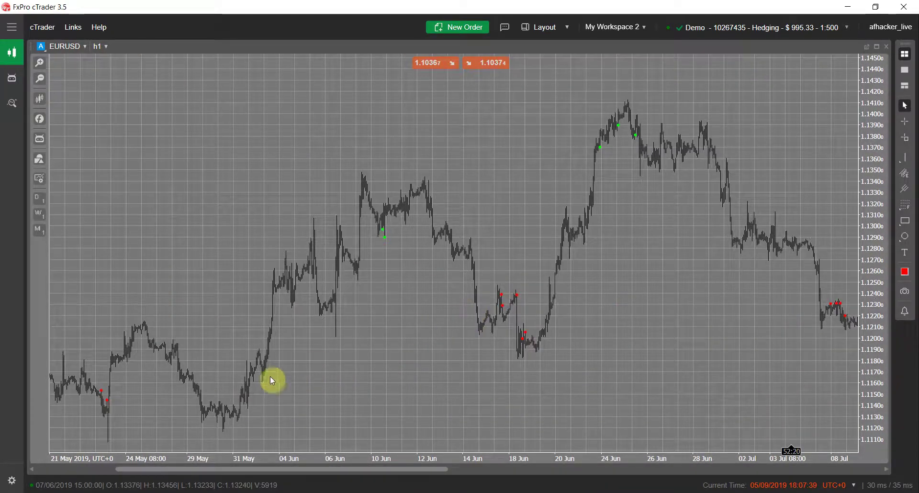
pyautogui.moveTo(246, 353); pyautogui.dragTo(627, 347)
pyautogui.hscroll(-8, 215, 314)
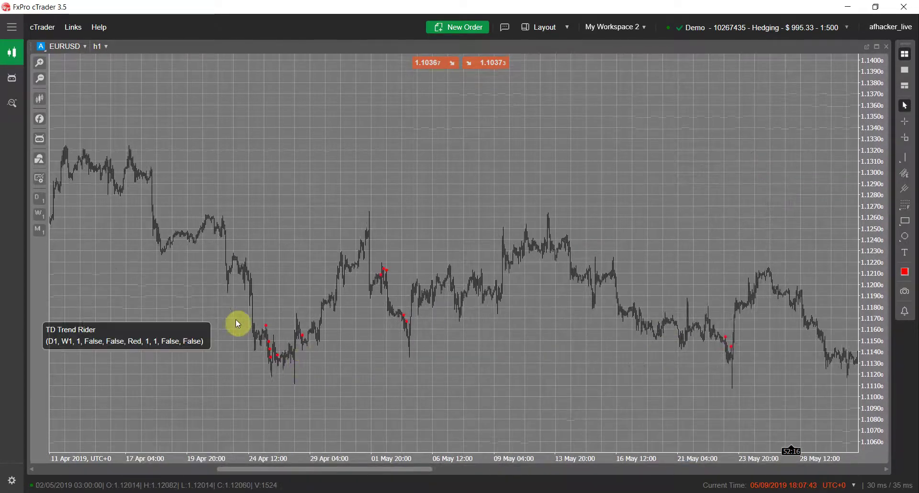
pyautogui.hscroll(-4, 201, 353)
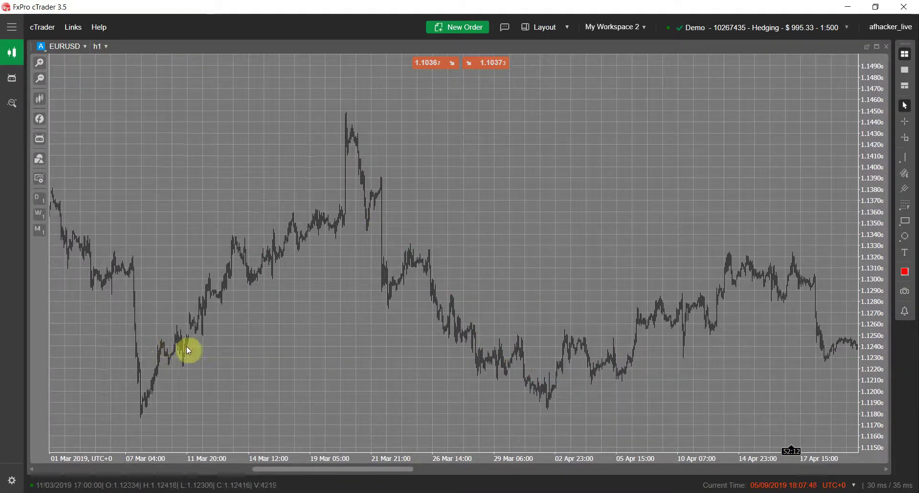
pyautogui.moveTo(199, 345); pyautogui.dragTo(563, 335)
pyautogui.hscroll(-12, 261, 318)
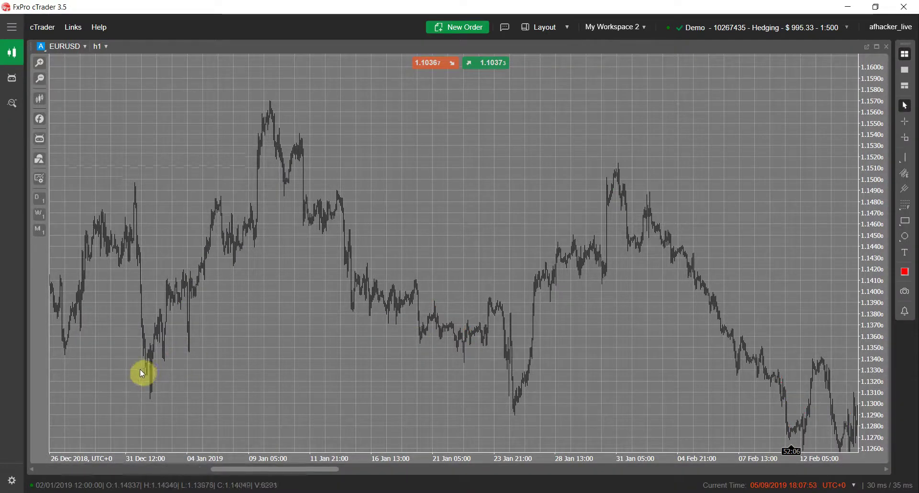
# Step: Follow the Daily/Weekly TD Trend Rider signals on EURUSD back to September 2018, and return forward to February 2019
pyautogui.moveTo(140, 373); pyautogui.dragTo(501, 340)
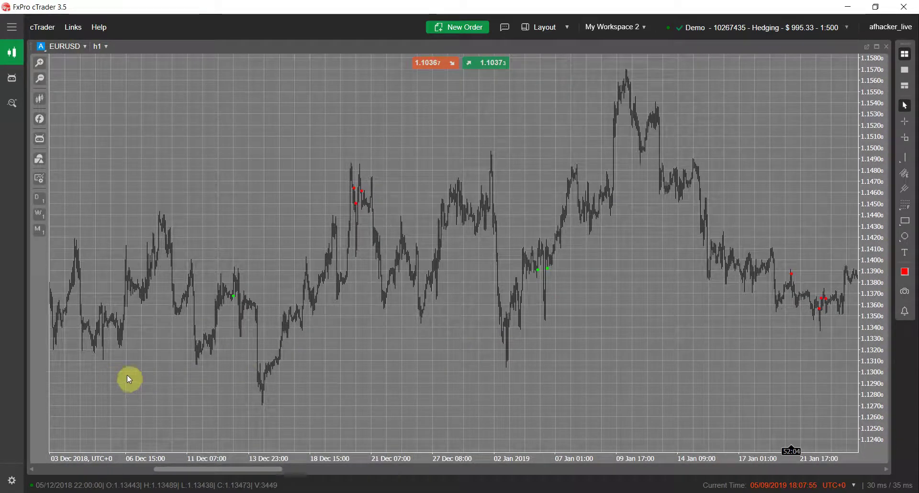
pyautogui.moveTo(113, 378); pyautogui.dragTo(357, 361)
pyautogui.moveTo(78, 376); pyautogui.dragTo(293, 366)
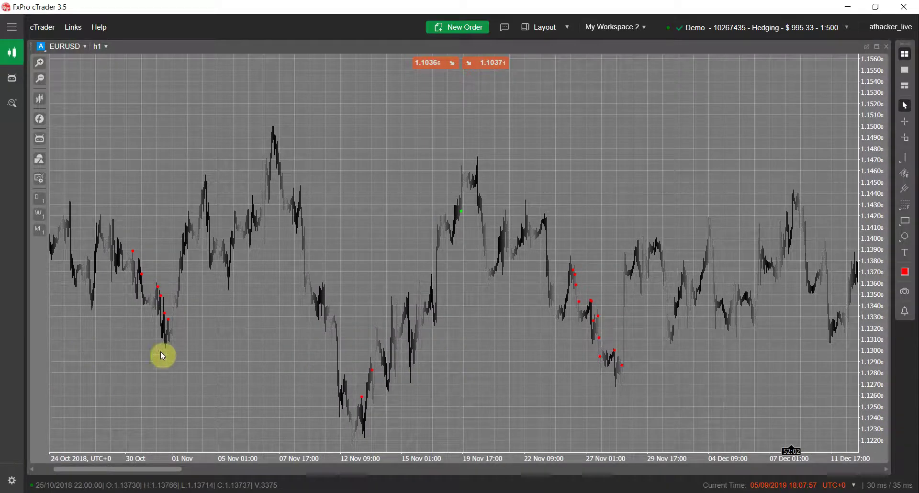
pyautogui.moveTo(105, 347); pyautogui.dragTo(356, 346)
pyautogui.moveTo(154, 340); pyautogui.dragTo(402, 359)
pyautogui.moveTo(123, 325); pyautogui.dragTo(338, 312)
pyautogui.moveTo(162, 335); pyautogui.dragTo(330, 338)
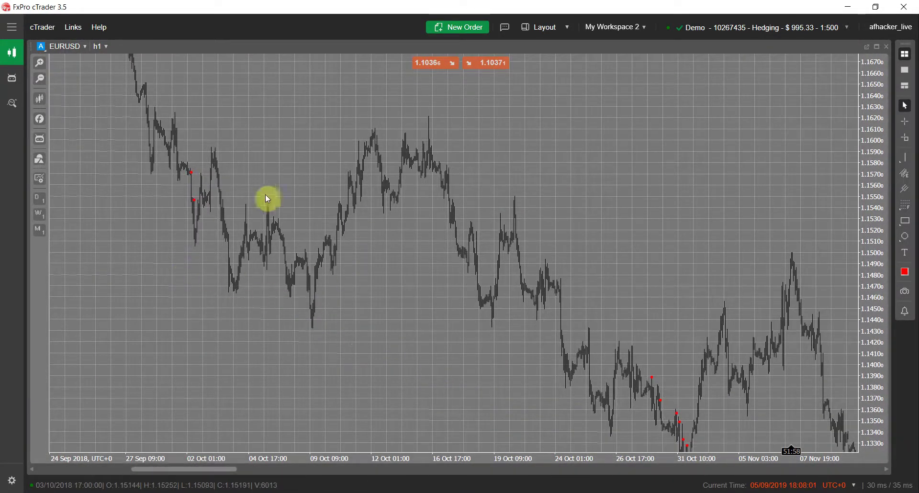
pyautogui.moveTo(570, 267); pyautogui.dragTo(144, 235)
pyautogui.moveTo(703, 330)
pyautogui.mouseDown()
pyautogui.moveTo(365, 332)
pyautogui.moveTo(466, 328)
pyautogui.mouseUp()
pyautogui.moveTo(670, 311); pyautogui.dragTo(449, 314)
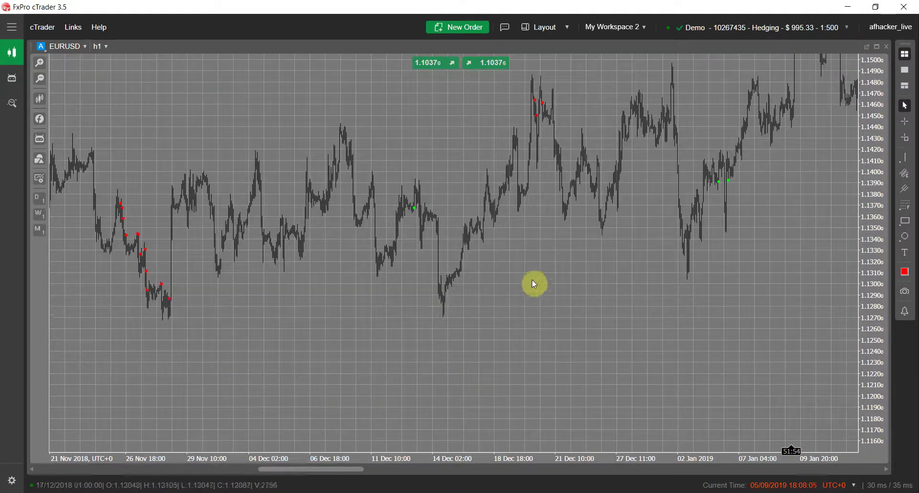
pyautogui.moveTo(505, 287); pyautogui.dragTo(301, 343)
pyautogui.moveTo(627, 320); pyautogui.dragTo(207, 308)
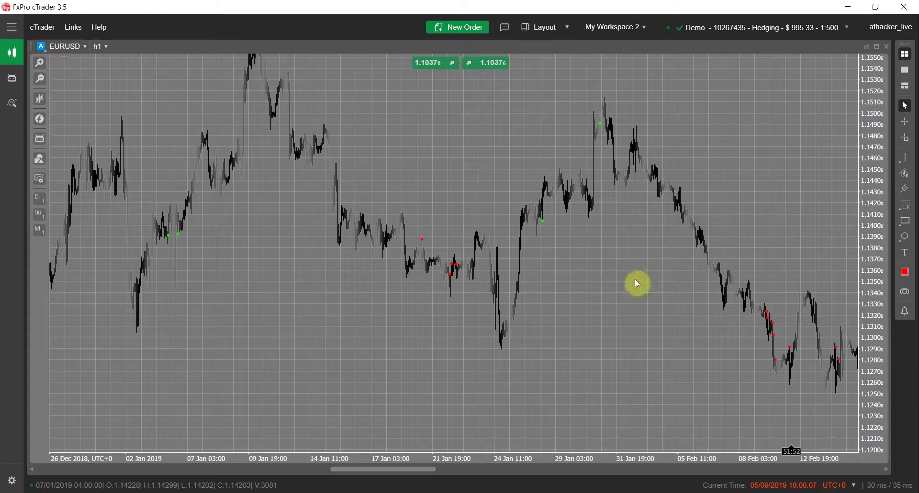
# Step: Set TD Trend Rider's Longer TF to Daily and apply the change
pyautogui.rightClick(604, 271)
pyautogui.moveTo(467, 350)
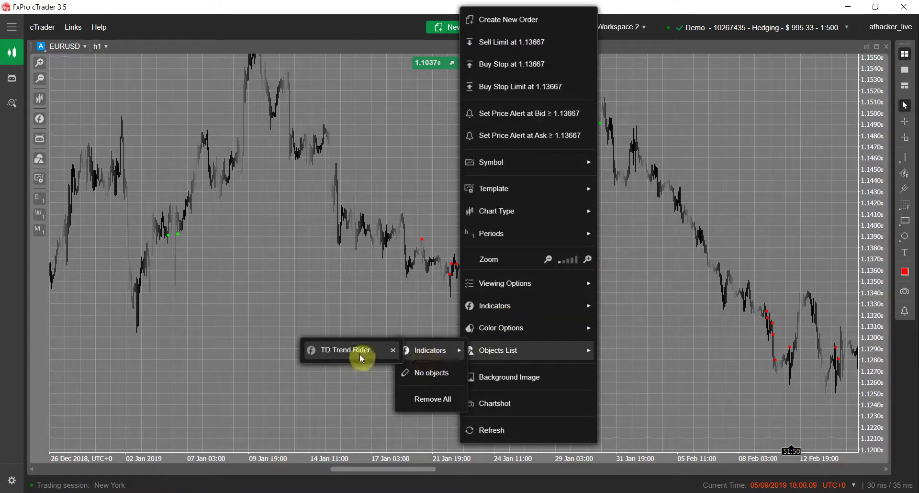
pyautogui.click(393, 349)
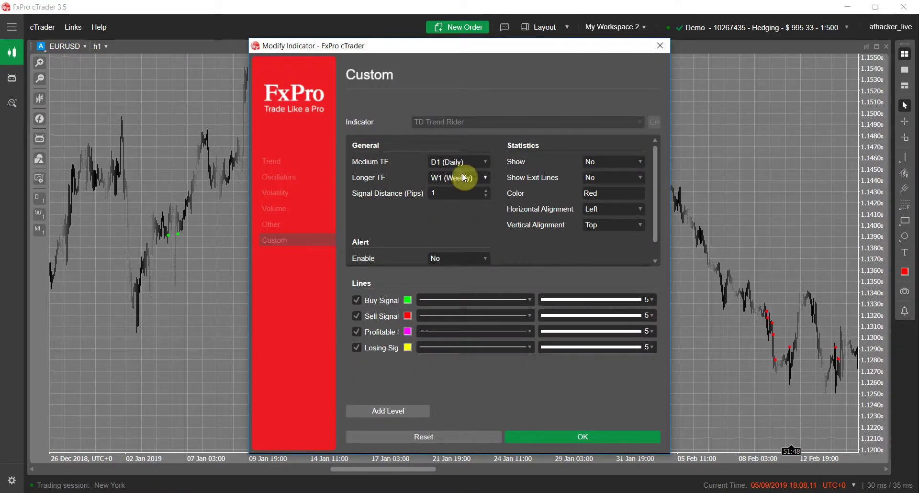
pyautogui.click(454, 157)
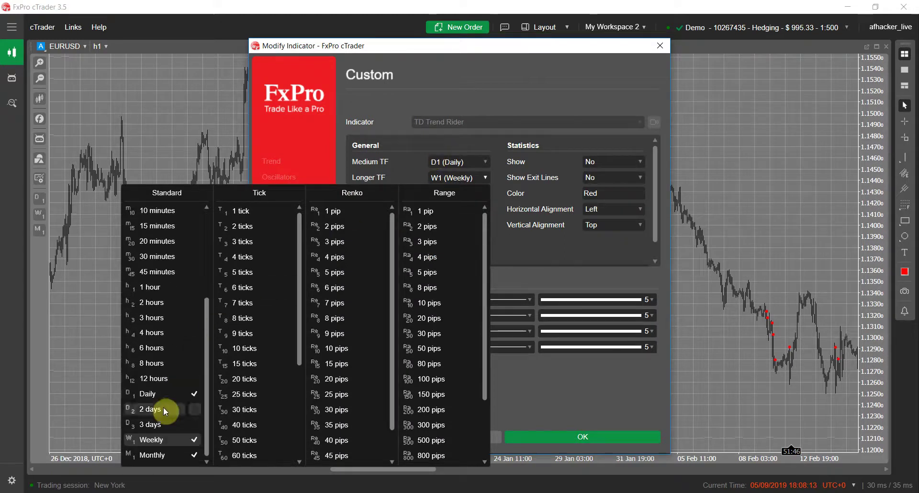
pyautogui.click(165, 400)
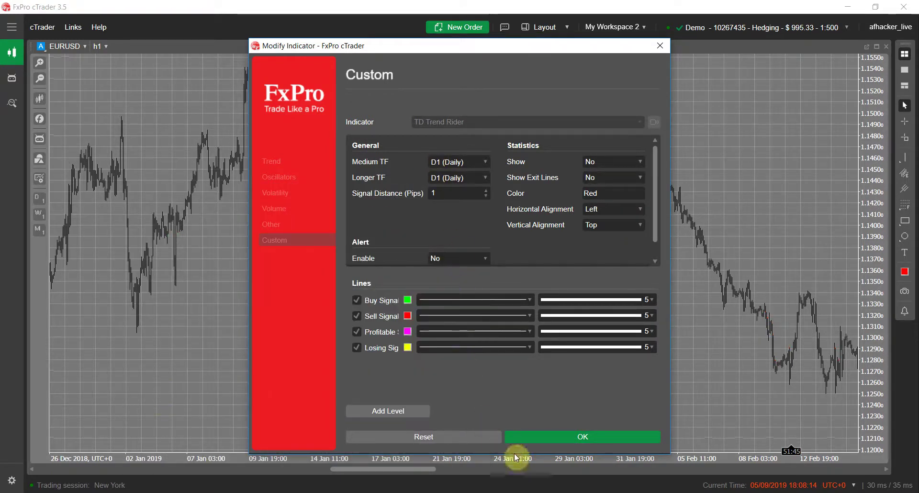
pyautogui.click(537, 439)
# Step: Examine the Daily/Daily TD Trend Rider signals on EURUSD forward to August 2019 and back to July 2018
pyautogui.scroll(-10, 239, 208)
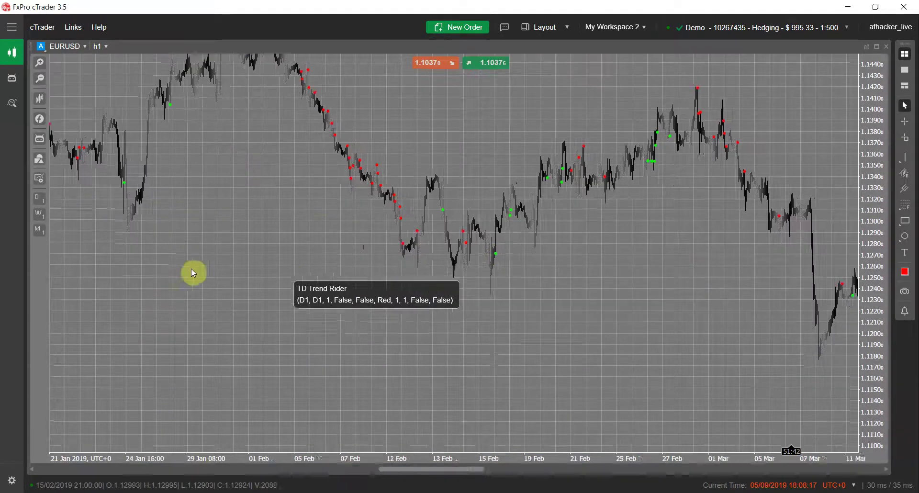
pyautogui.scroll(-20, 232, 328)
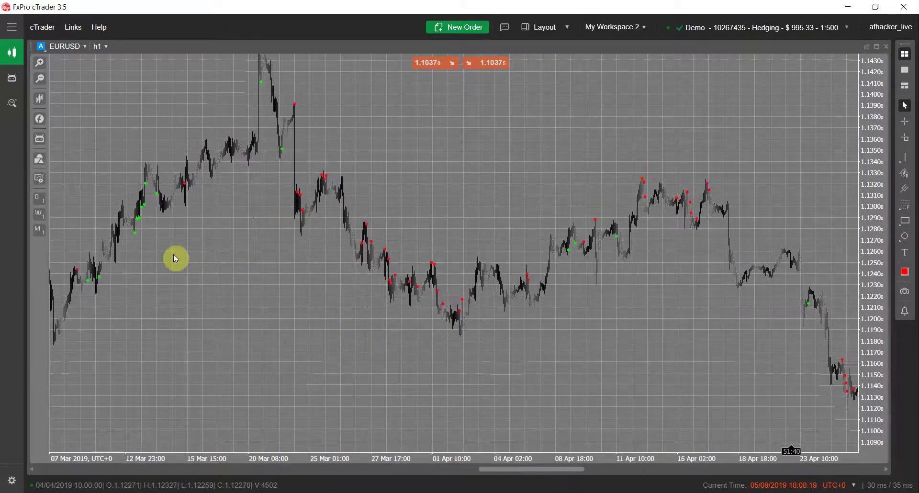
pyautogui.scroll(-20, 505, 333)
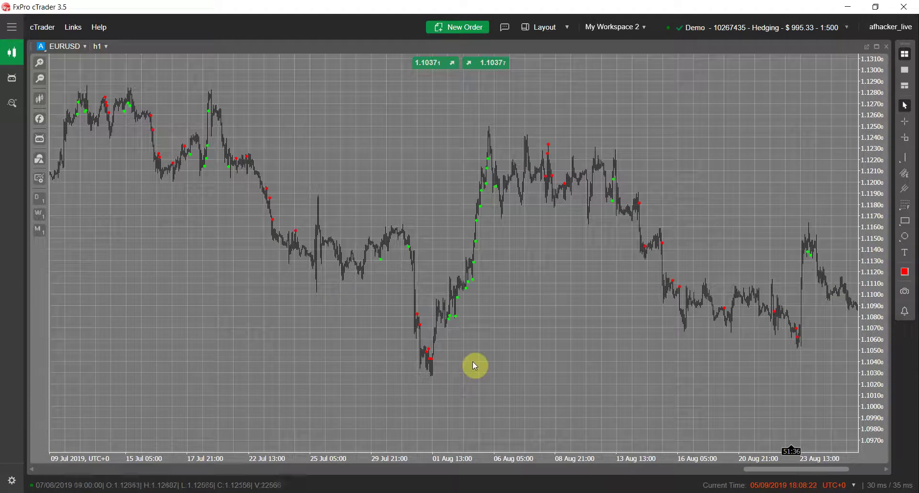
pyautogui.scroll(3, 472, 360)
pyautogui.scroll(20, 232, 322)
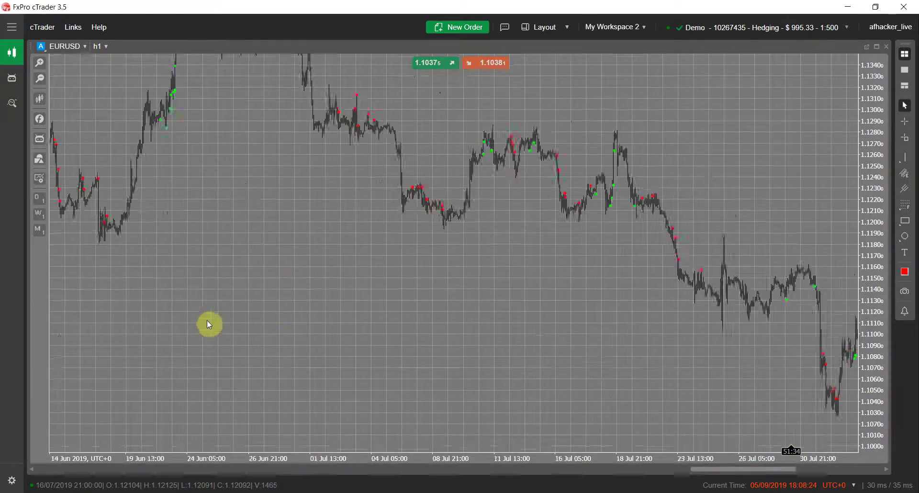
pyautogui.scroll(20, 636, 269)
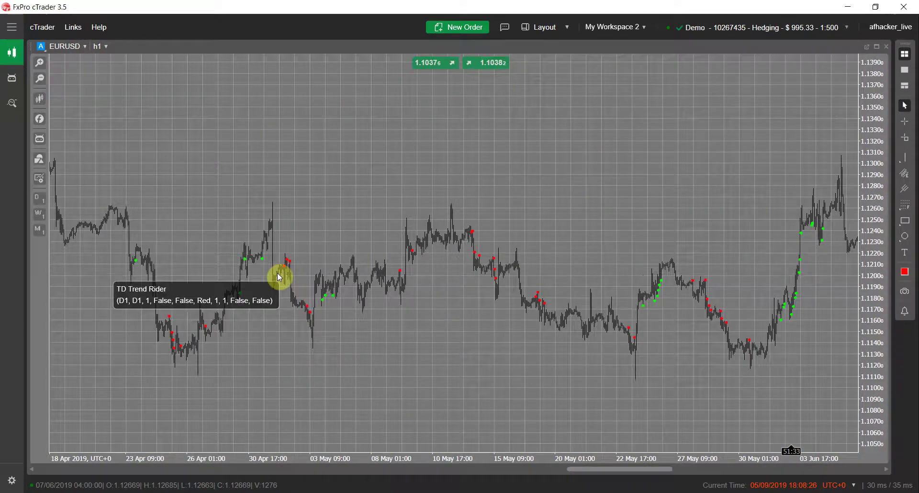
pyautogui.scroll(18, 362, 340)
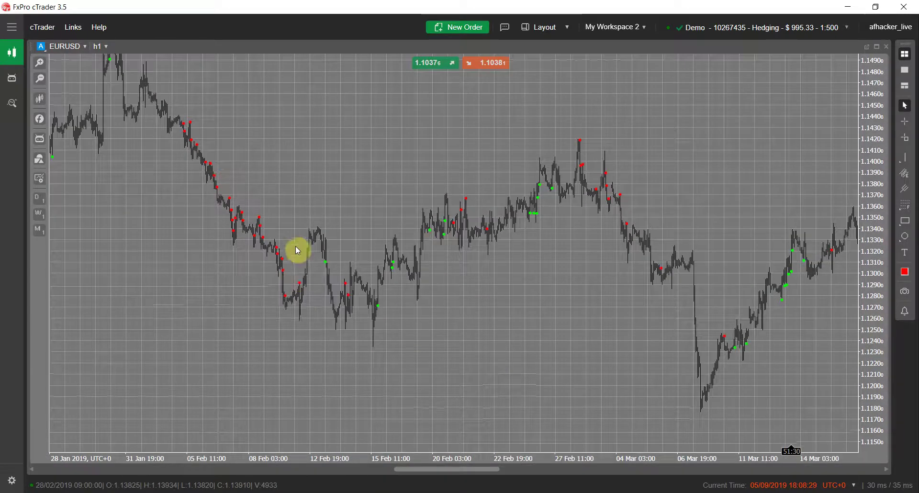
pyautogui.scroll(20, 734, 246)
pyautogui.scroll(20, 554, 231)
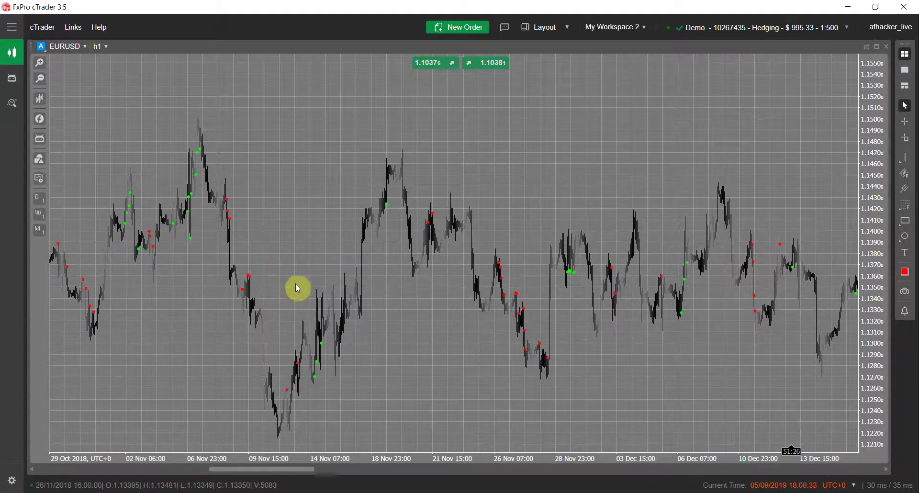
pyautogui.scroll(12, 393, 325)
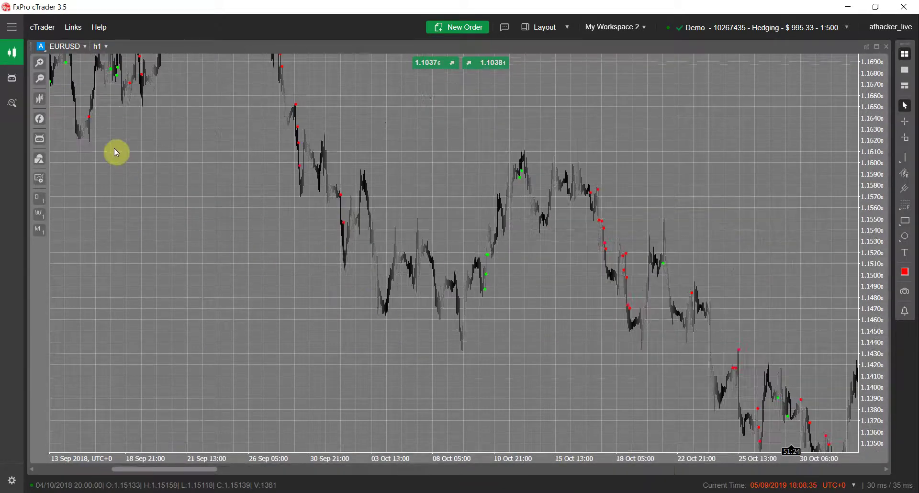
pyautogui.scroll(20, 584, 348)
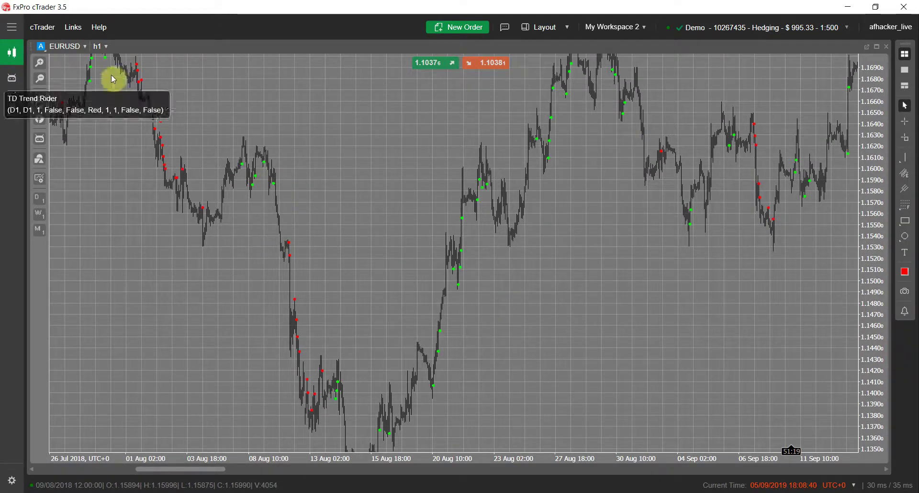
# Step: Remove the TD Trend Rider indicator from the EURUSD chart, zoomed in one level
pyautogui.click(38, 64)
pyautogui.rightClick(285, 262)
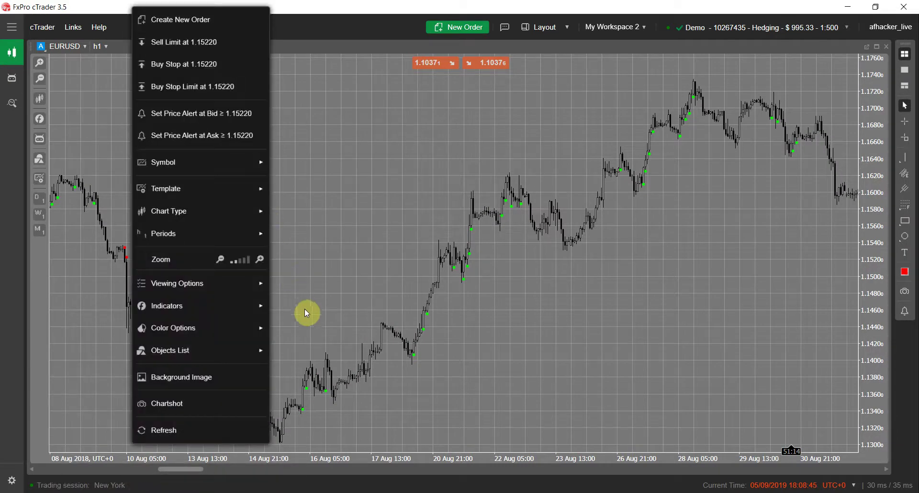
pyautogui.moveTo(144, 352)
pyautogui.moveTo(112, 349)
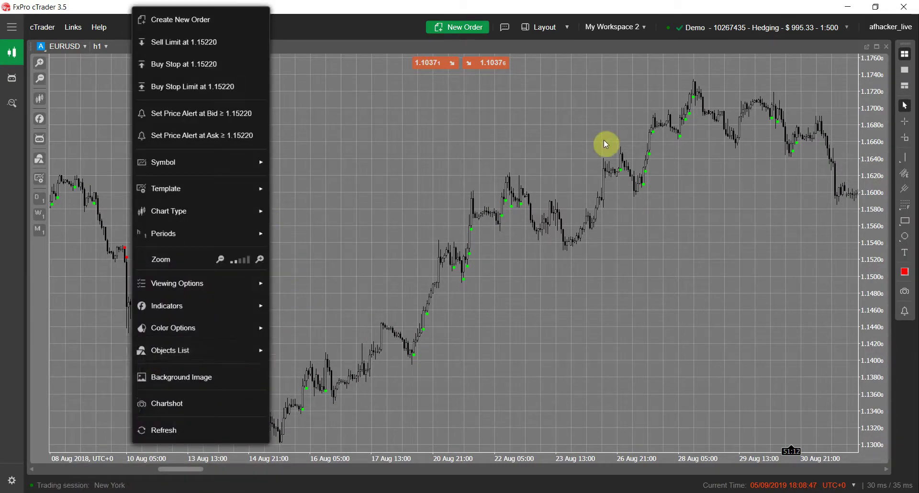
pyautogui.moveTo(207, 348)
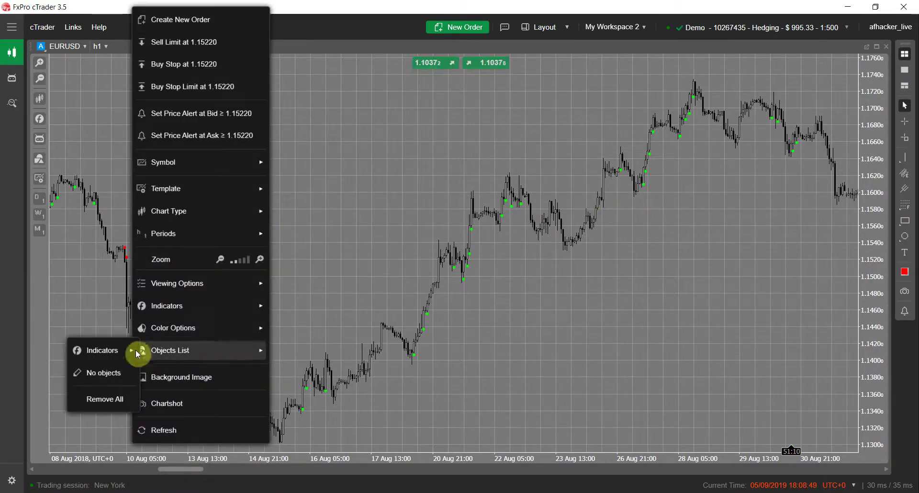
pyautogui.click(234, 349)
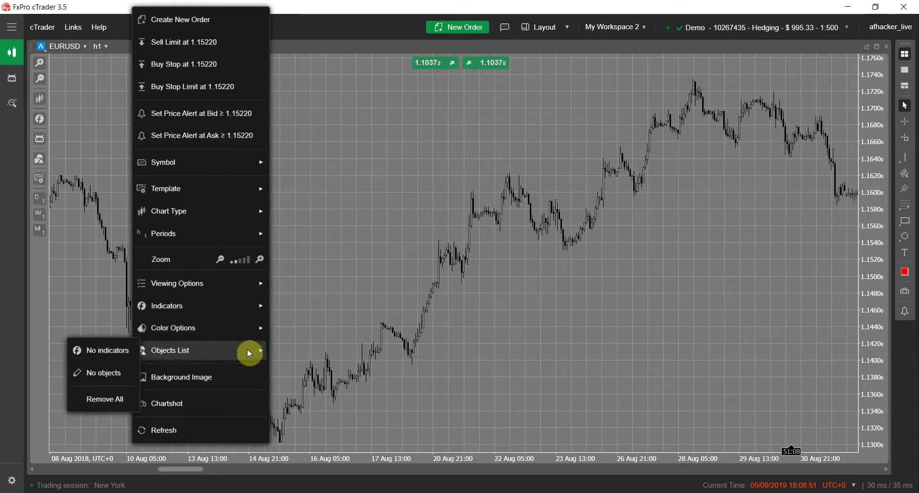
# Step: Add the custom TD Sequential indicator with its default settings to the most recent bars of the hourly EURUSD chart
pyautogui.moveTo(181, 469); pyautogui.dragTo(878, 422)
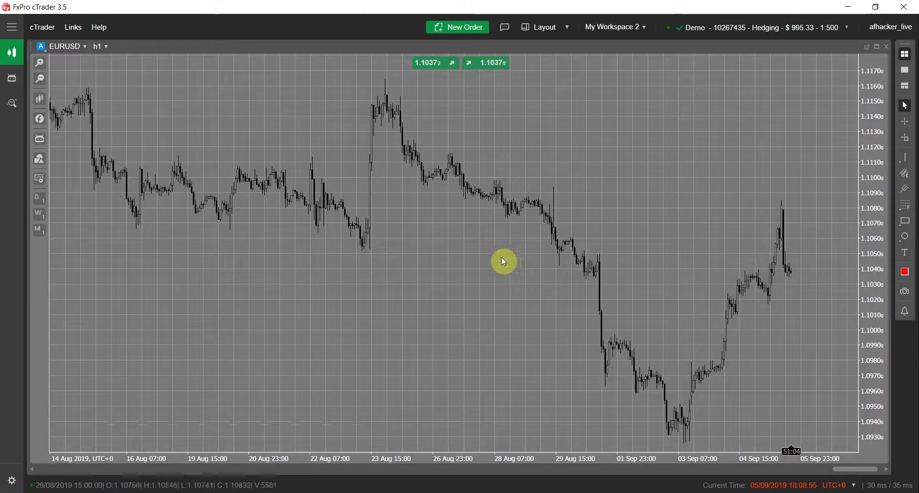
pyautogui.click(38, 100)
pyautogui.click(42, 132)
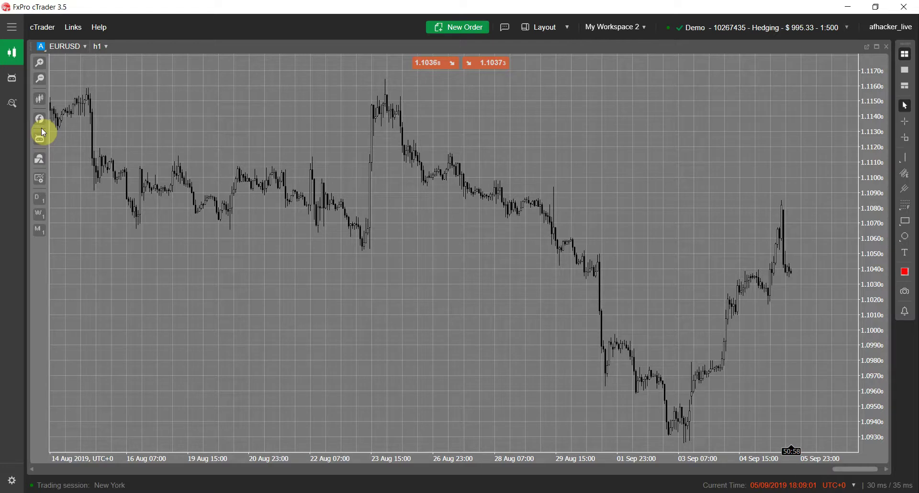
pyautogui.click(44, 122)
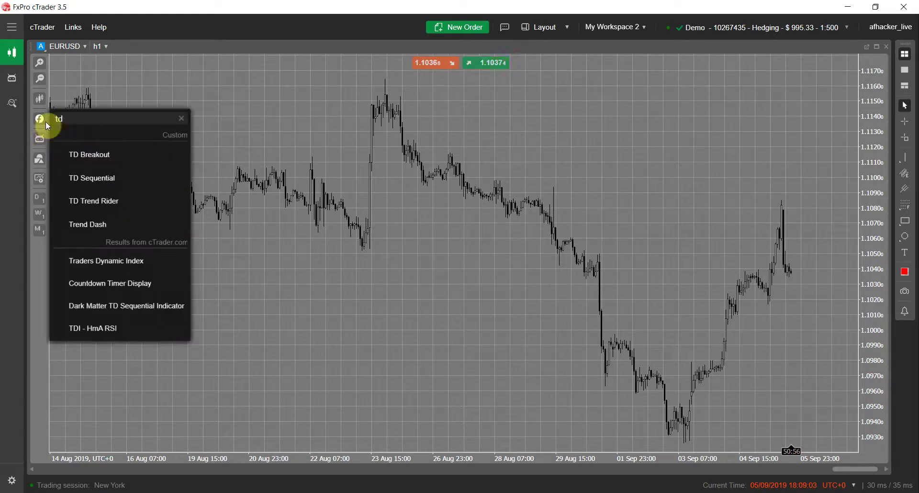
pyautogui.click(97, 182)
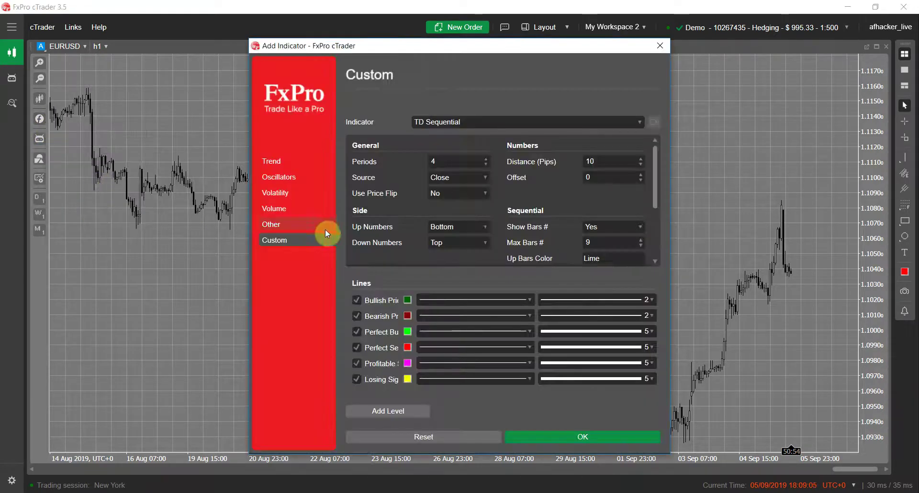
pyautogui.moveTo(659, 193)
pyautogui.mouseDown()
pyautogui.moveTo(667, 240)
pyautogui.moveTo(674, 187)
pyautogui.mouseUp()
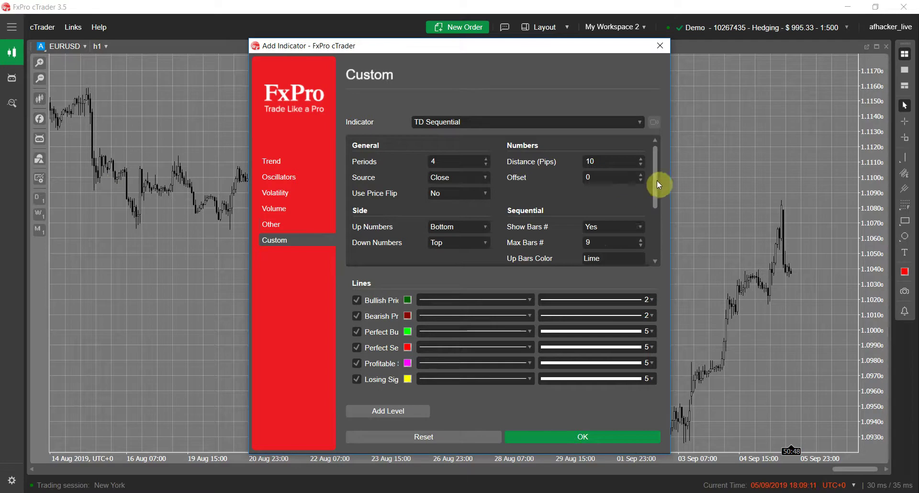
pyautogui.moveTo(657, 182); pyautogui.dragTo(663, 189)
pyautogui.click(546, 436)
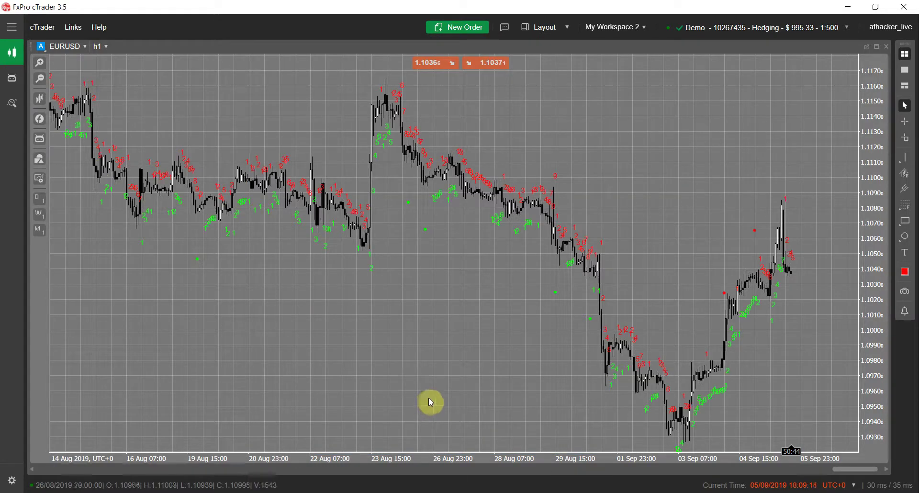
# Step: Set TD Sequential's number Distance (Pips) to 3 and apply the change
pyautogui.rightClick(284, 325)
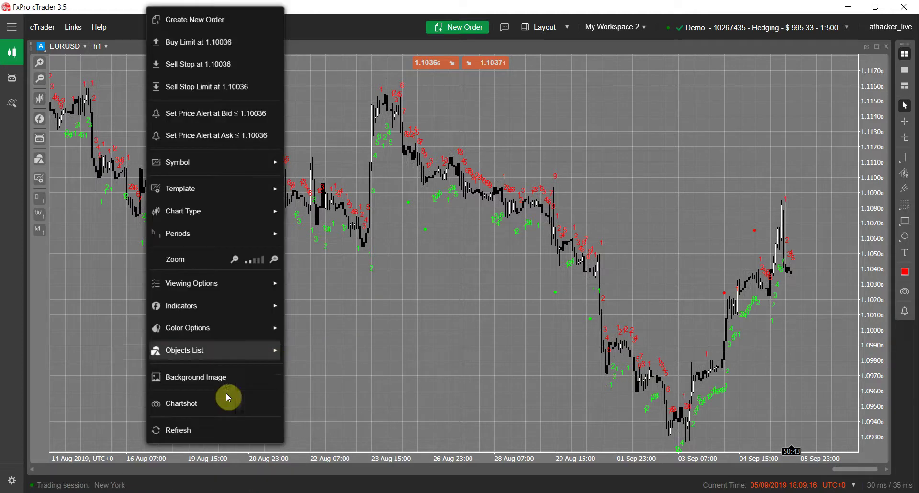
pyautogui.moveTo(174, 351)
pyautogui.moveTo(113, 351)
pyautogui.click(242, 348)
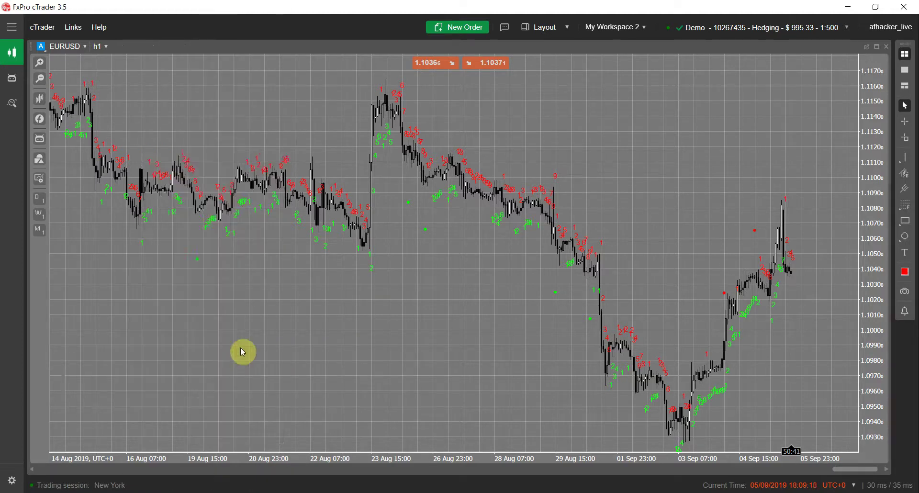
pyautogui.click(640, 165)
pyautogui.click(640, 165)
pyautogui.click(640, 165)
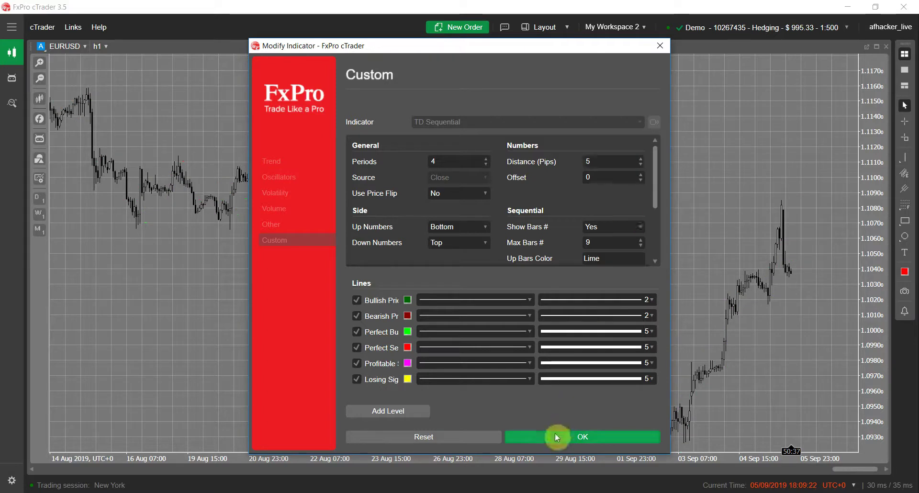
pyautogui.click(640, 164)
pyautogui.click(640, 164)
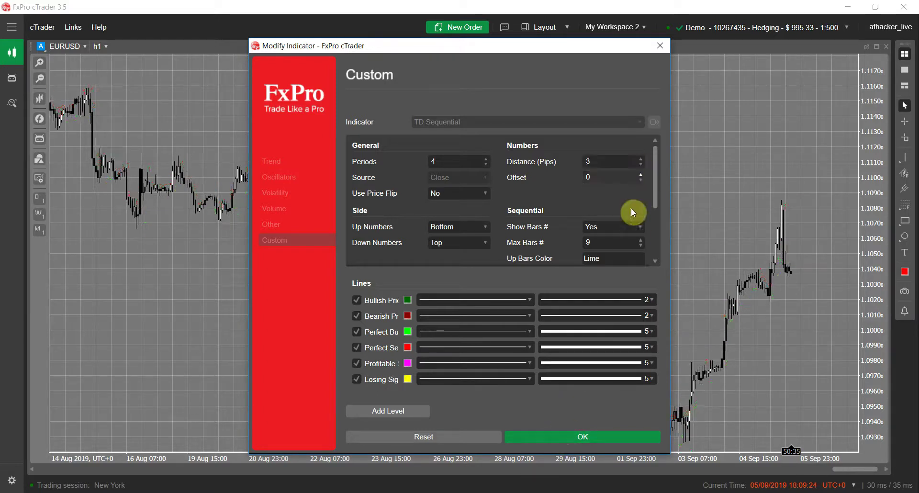
pyautogui.click(580, 437)
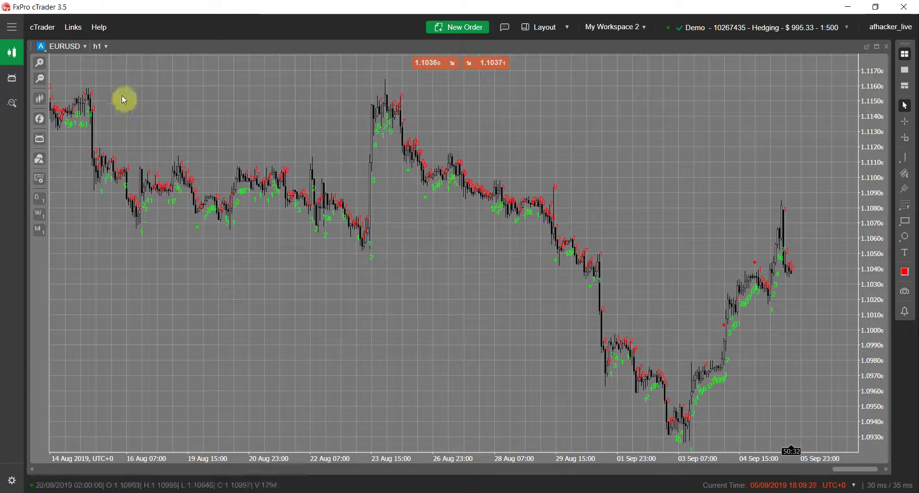
# Step: Examine the TD Sequential bar counts and signal dots on EURUSD back to the late July and early August 2019 swing
pyautogui.click(39, 63)
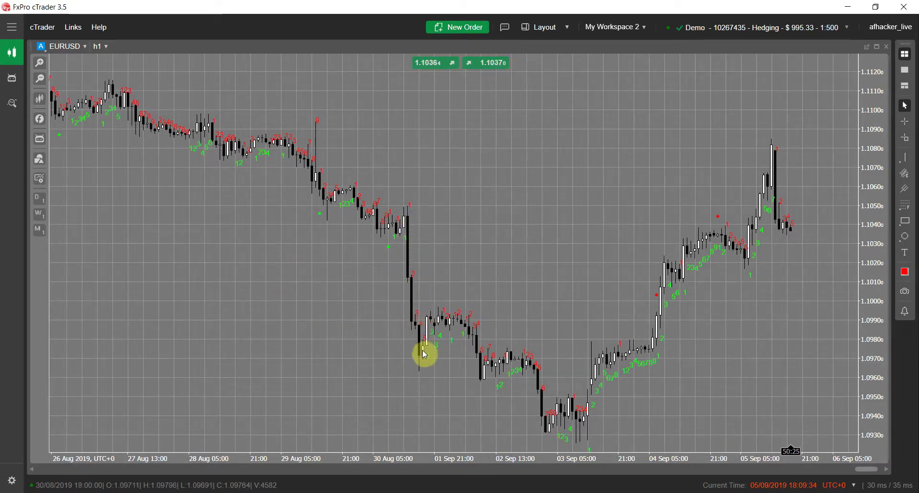
pyautogui.hscroll(-15, 437, 319)
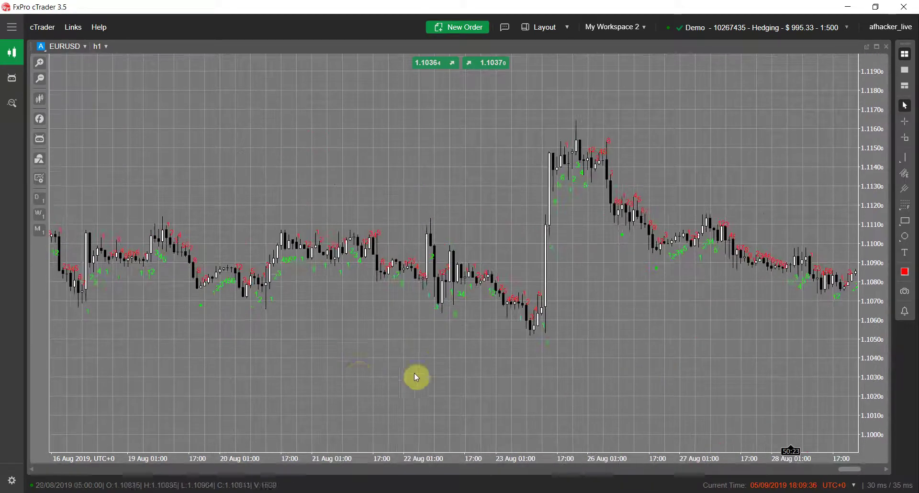
pyautogui.hscroll(-10, 357, 361)
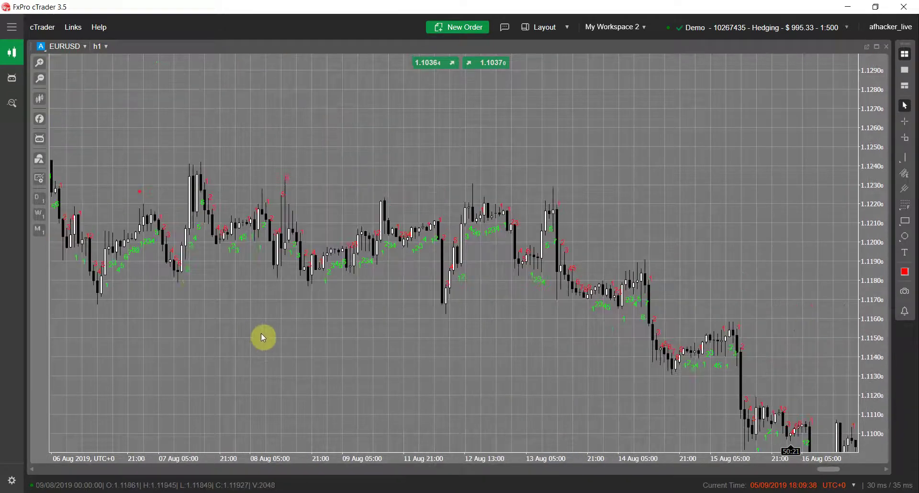
pyautogui.hscroll(-2, 510, 341)
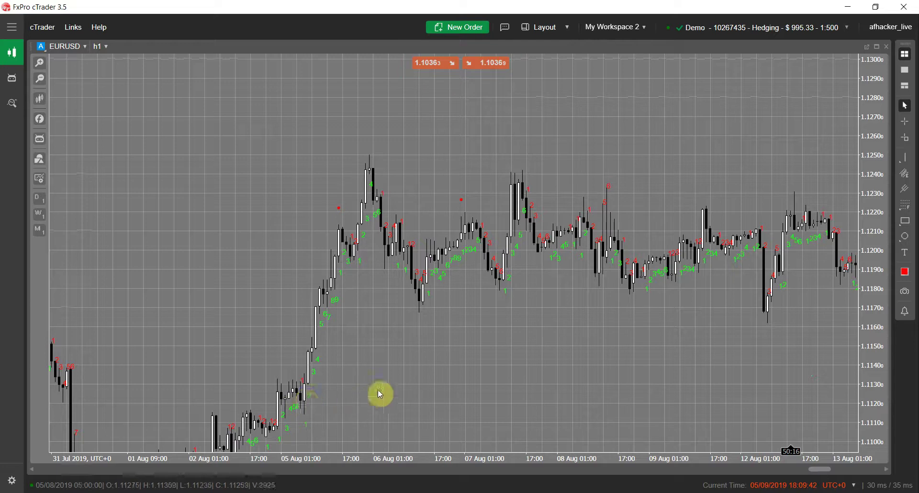
pyautogui.hscroll(-3, 481, 335)
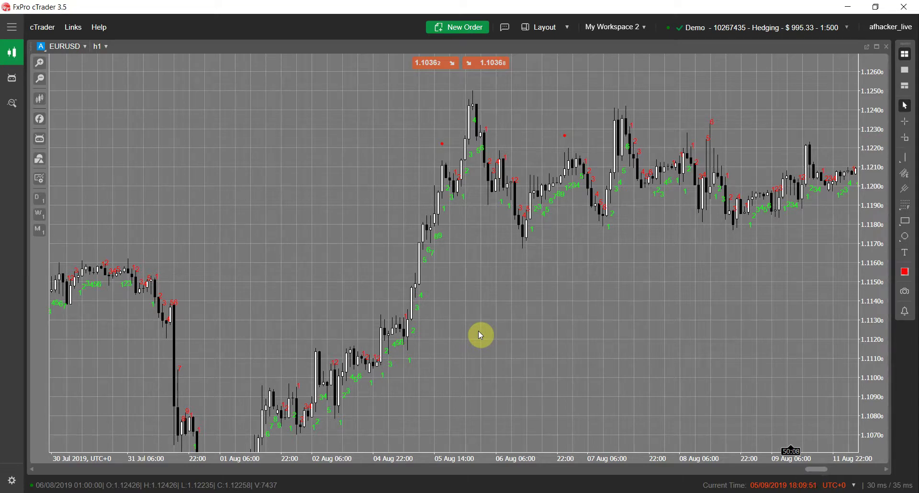
pyautogui.hscroll(-3, 558, 328)
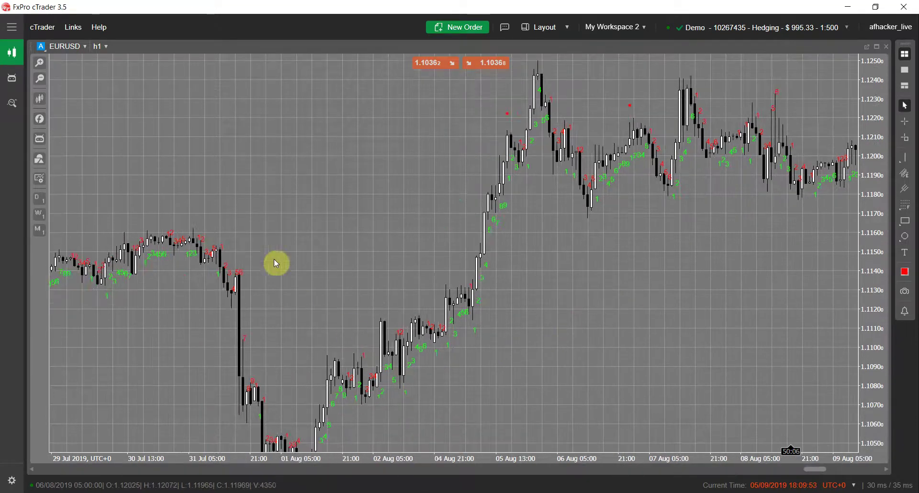
pyautogui.moveTo(498, 345); pyautogui.dragTo(552, 355)
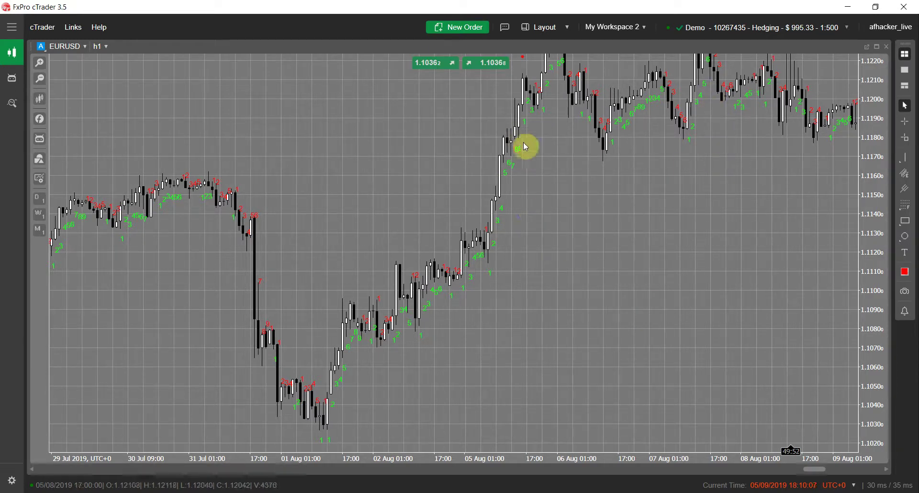
# Step: Follow the TD Sequential counts and buy/sell signals on EURUSD from July 2019 back to early May 2019
pyautogui.hscroll(-5, 369, 282)
pyautogui.hscroll(-10, 369, 282)
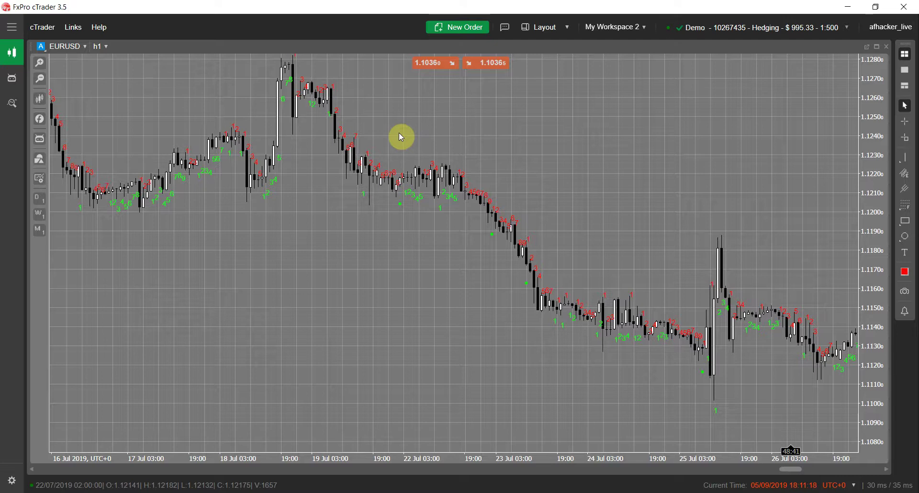
pyautogui.scroll(10, 650, 301)
pyautogui.scroll(5, 509, 316)
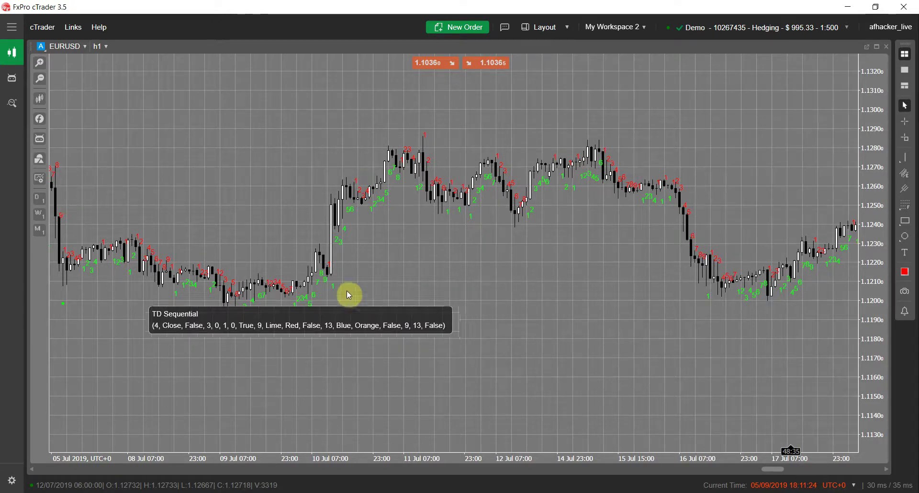
pyautogui.moveTo(382, 313); pyautogui.dragTo(545, 296)
pyautogui.scroll(1, 386, 248)
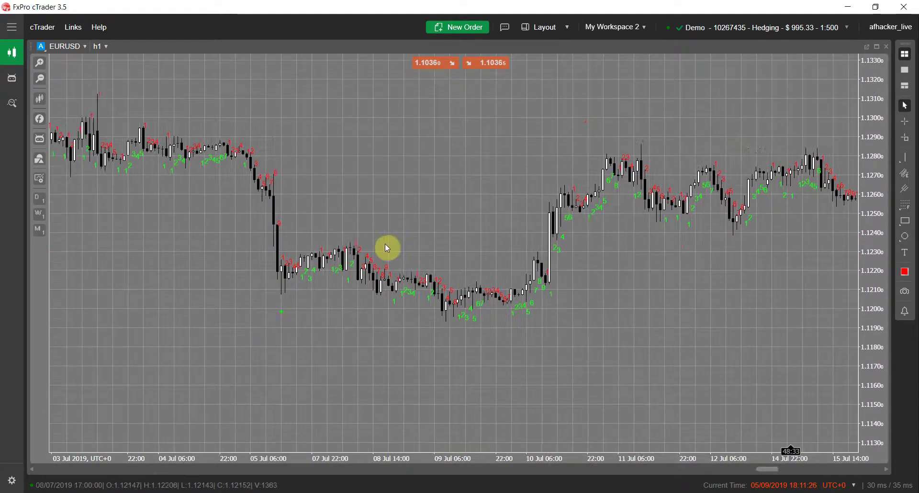
pyautogui.scroll(2, 432, 231)
pyautogui.scroll(5, 432, 232)
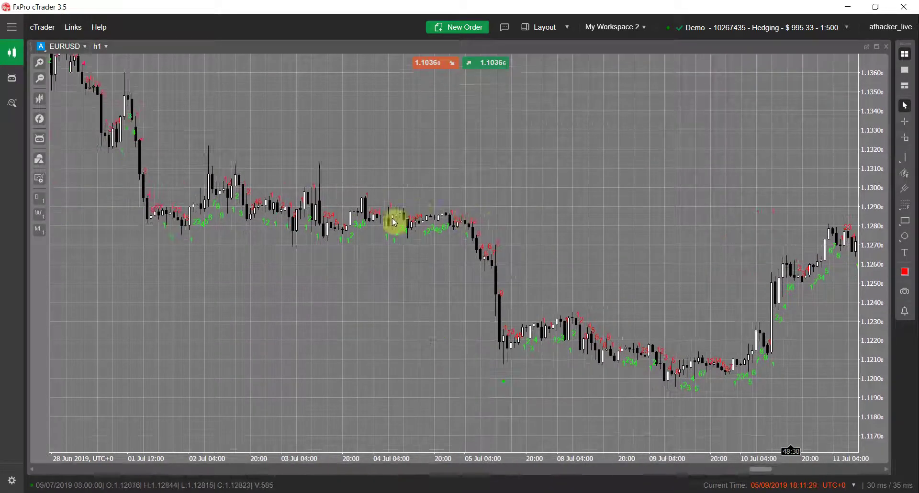
pyautogui.scroll(4, 454, 224)
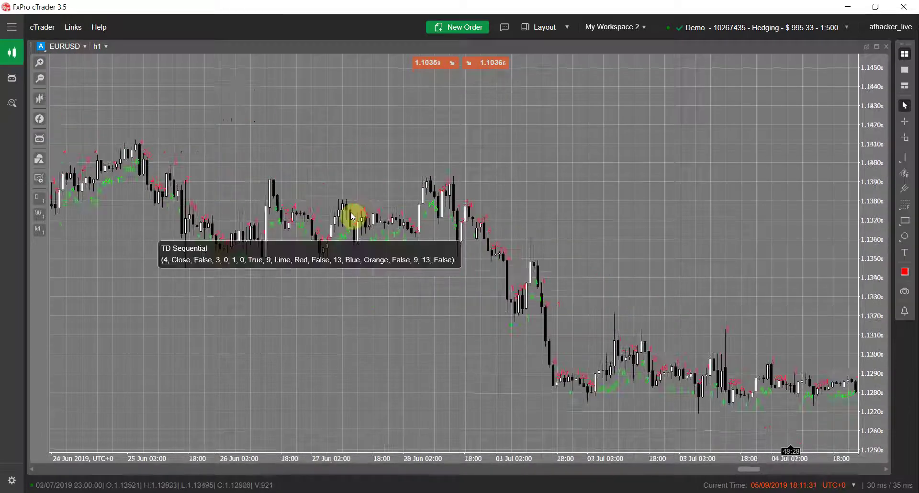
pyautogui.scroll(1, 441, 168)
pyautogui.scroll(5, 306, 160)
pyautogui.moveTo(282, 284); pyautogui.dragTo(357, 199)
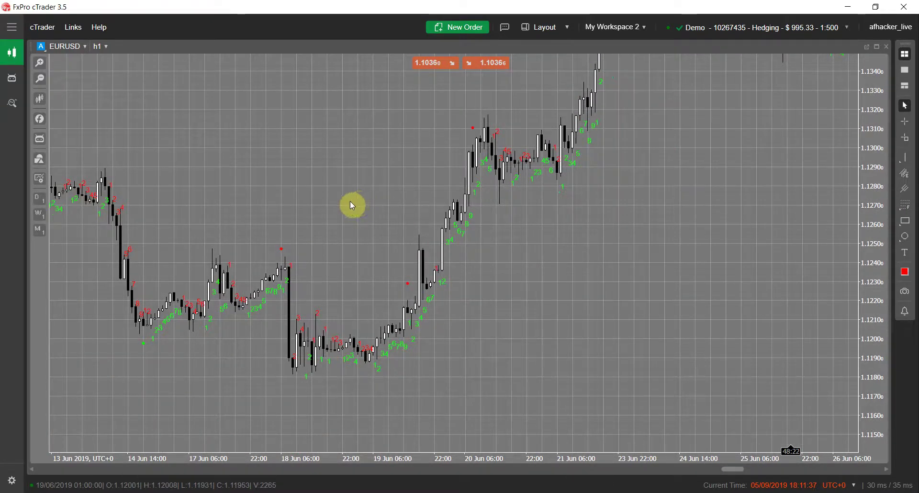
pyautogui.moveTo(246, 209); pyautogui.dragTo(552, 244)
pyautogui.moveTo(340, 168); pyautogui.dragTo(477, 107)
pyautogui.scroll(2, 474, 106)
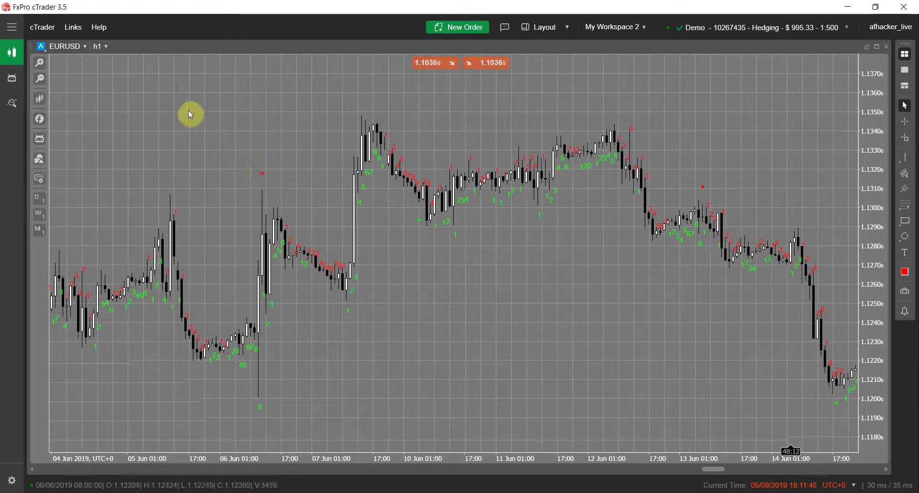
pyautogui.scroll(-2, 273, 118)
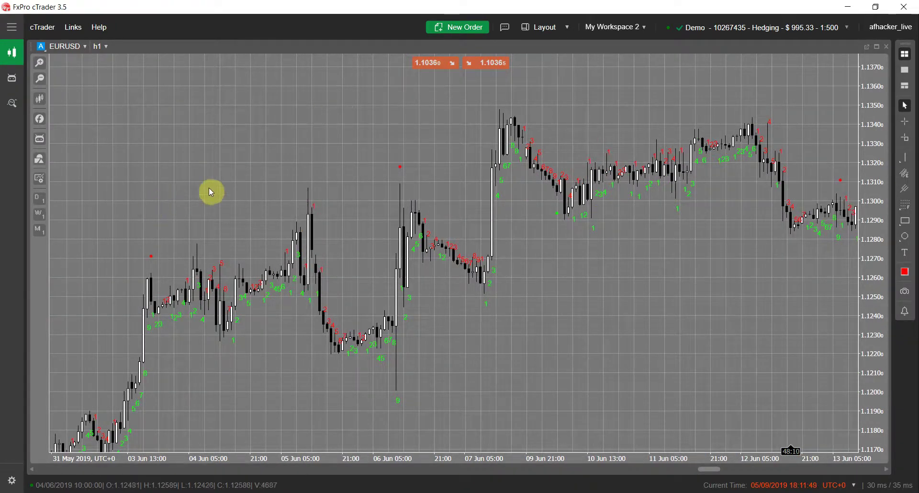
pyautogui.moveTo(182, 266); pyautogui.dragTo(375, 173)
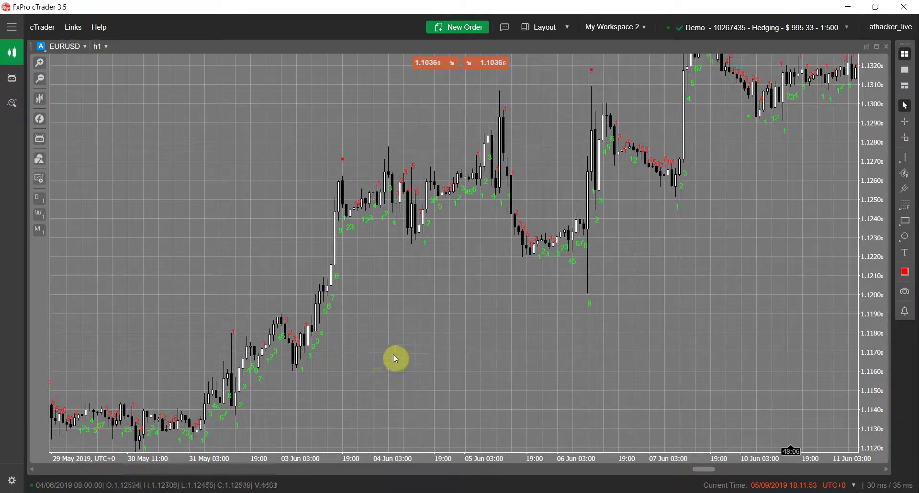
pyautogui.moveTo(361, 388); pyautogui.dragTo(466, 318)
pyautogui.moveTo(271, 221); pyautogui.dragTo(568, 265)
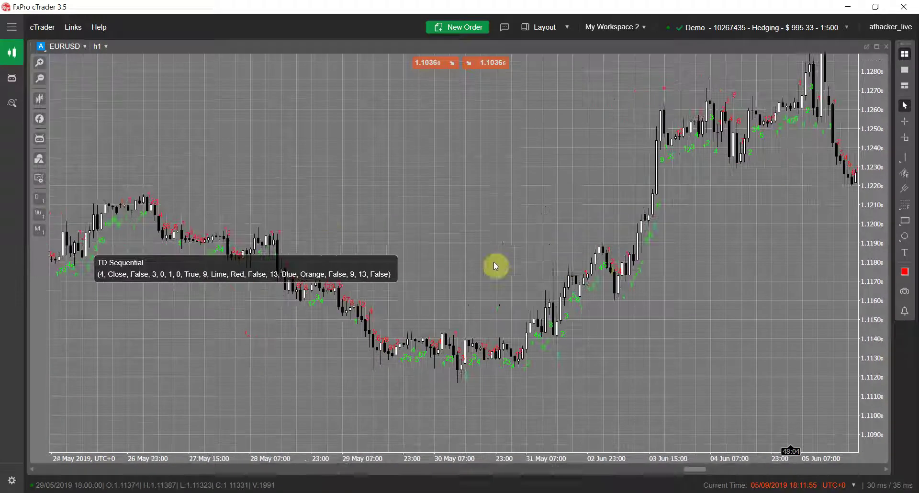
pyautogui.moveTo(82, 340); pyautogui.dragTo(242, 359)
pyautogui.moveTo(333, 226); pyautogui.dragTo(608, 234)
pyautogui.moveTo(289, 215); pyautogui.dragTo(694, 206)
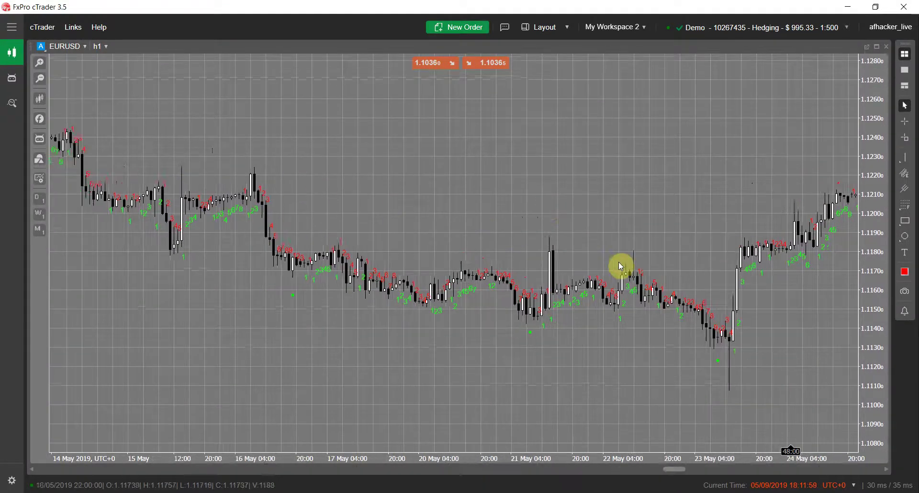
pyautogui.moveTo(265, 269); pyautogui.dragTo(506, 328)
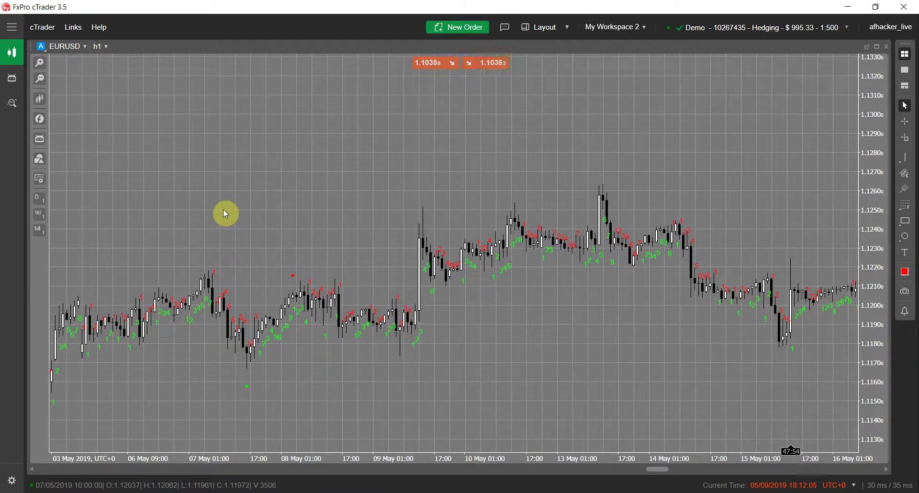
pyautogui.scroll(5, 451, 219)
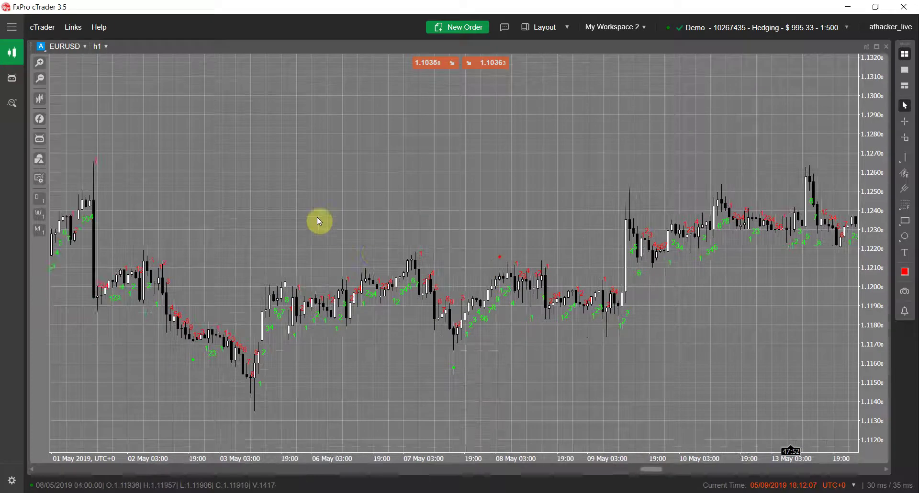